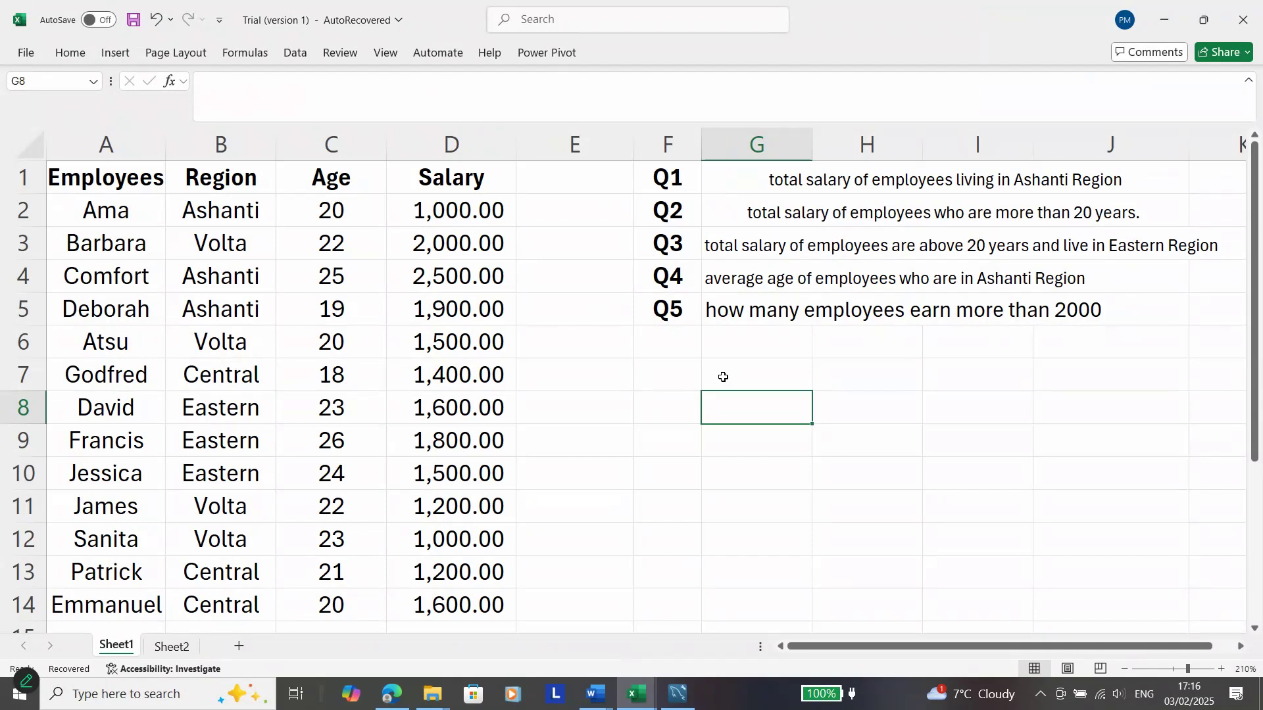
# Step: List the function names dsum, dcount and daverage in cells G8 to G10
pyautogui.write('dsum')
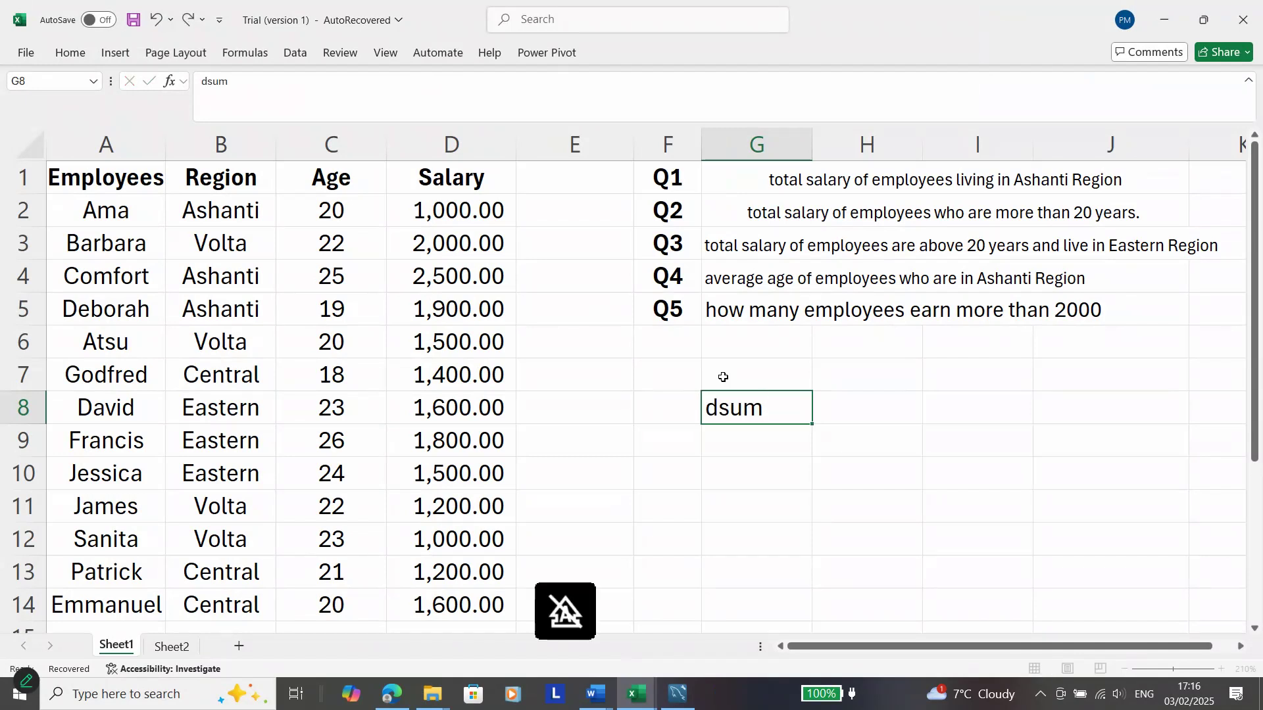
pyautogui.press('Return')
pyautogui.write('dcount')
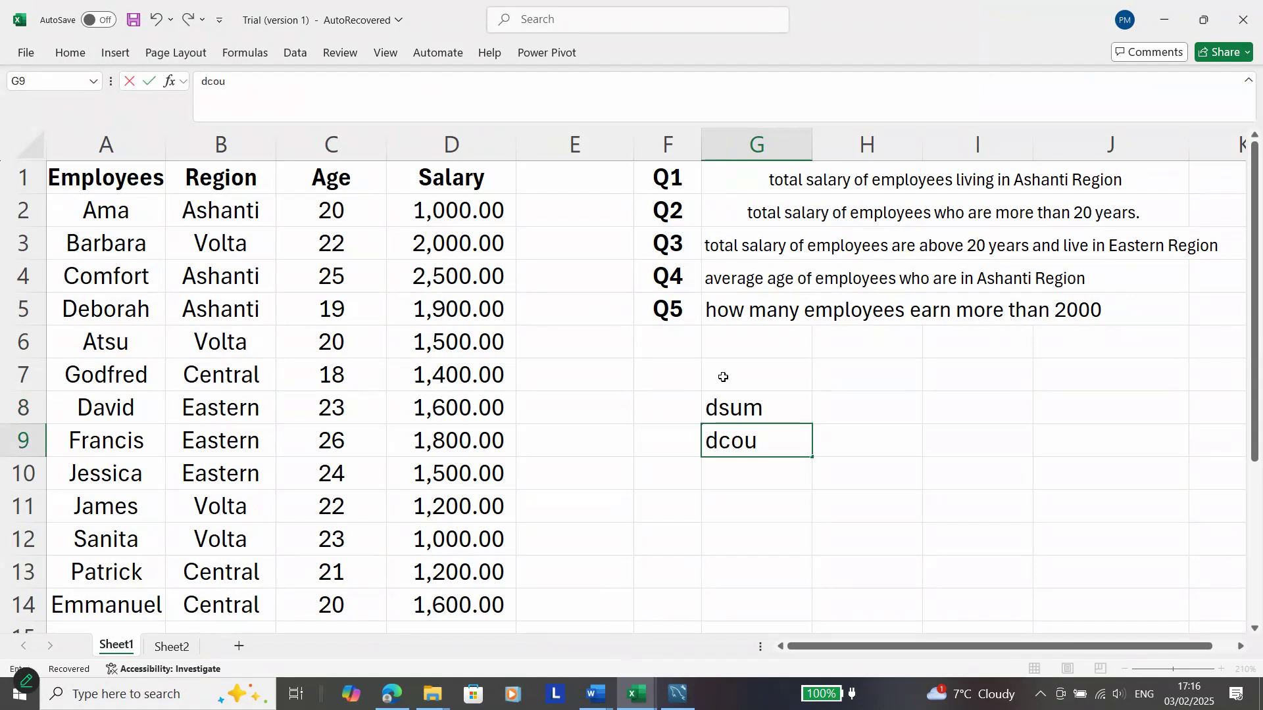
pyautogui.press('Return')
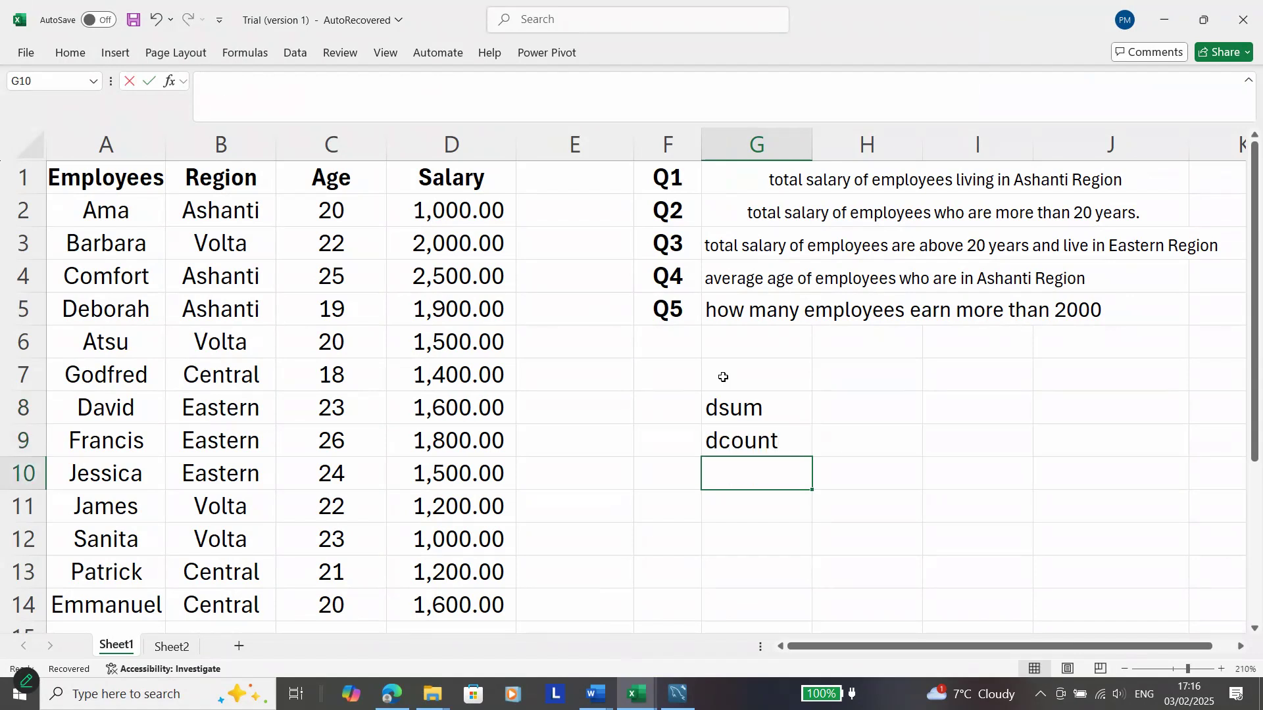
pyautogui.write('daverage')
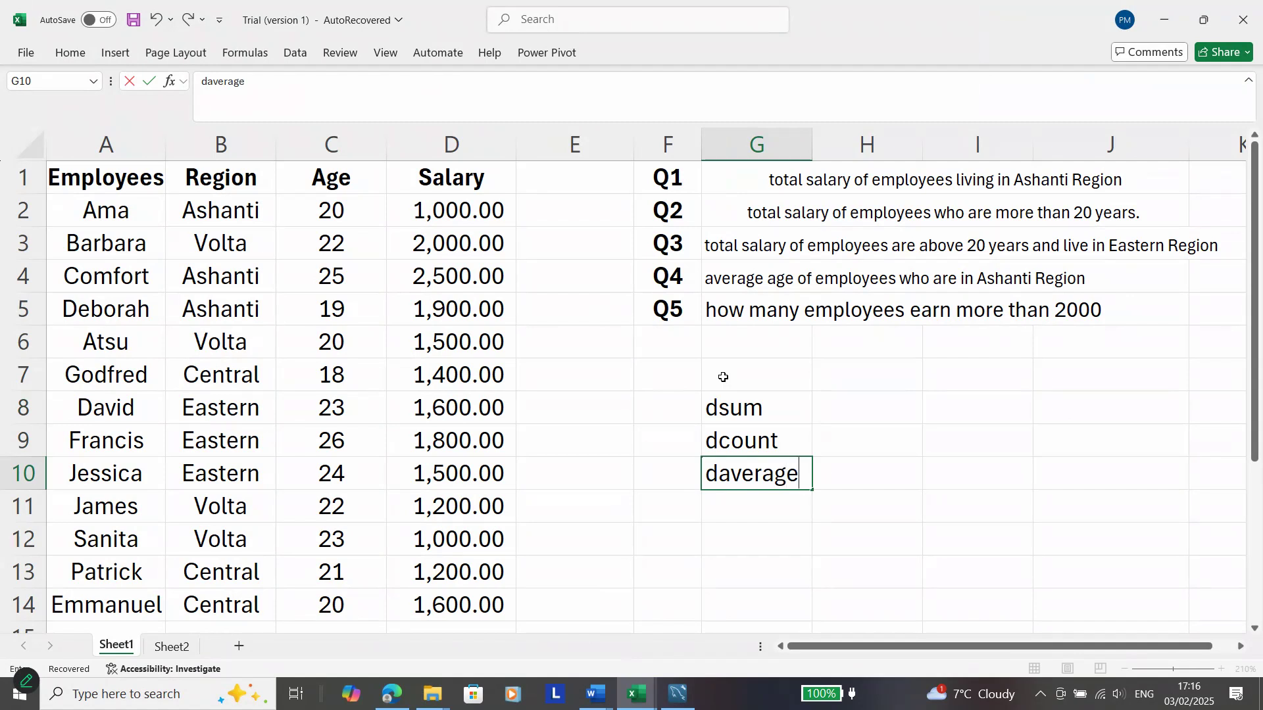
# Step: List the function names sumif, countif and averageif in cells H7 to H9
pyautogui.click(874, 383)
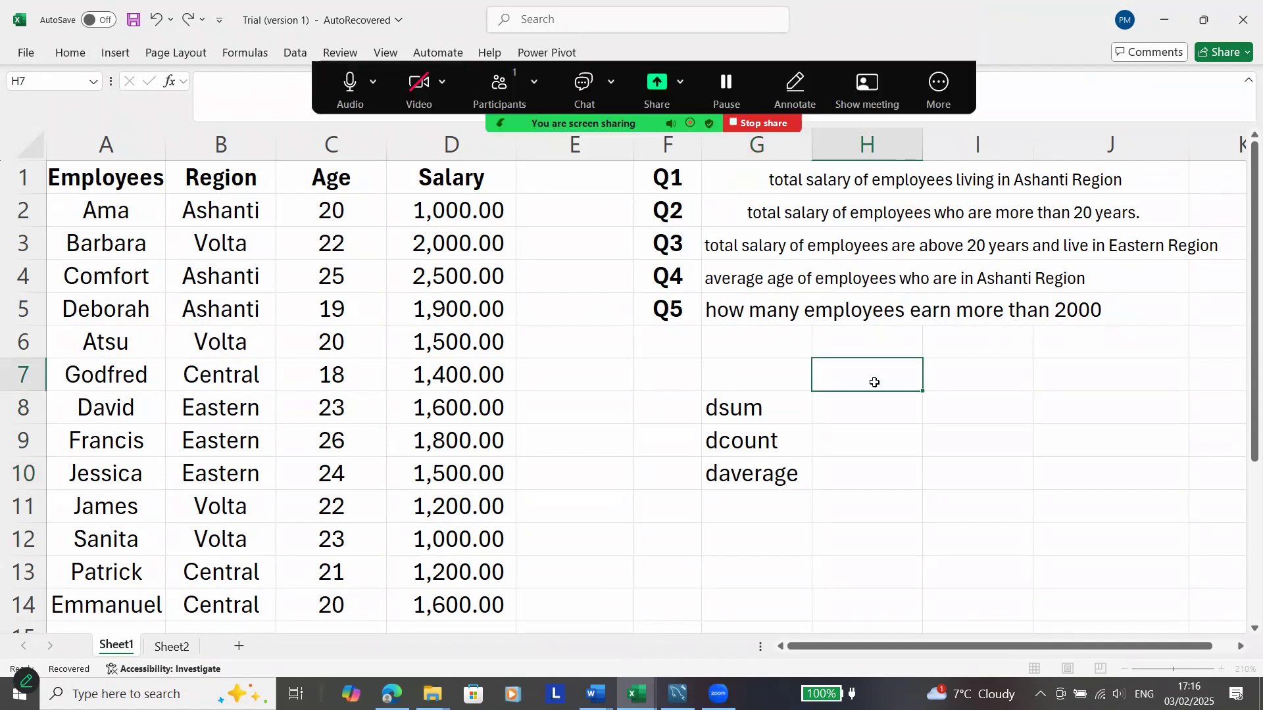
pyautogui.write('sumif')
pyautogui.press('Return')
pyautogui.write('countif')
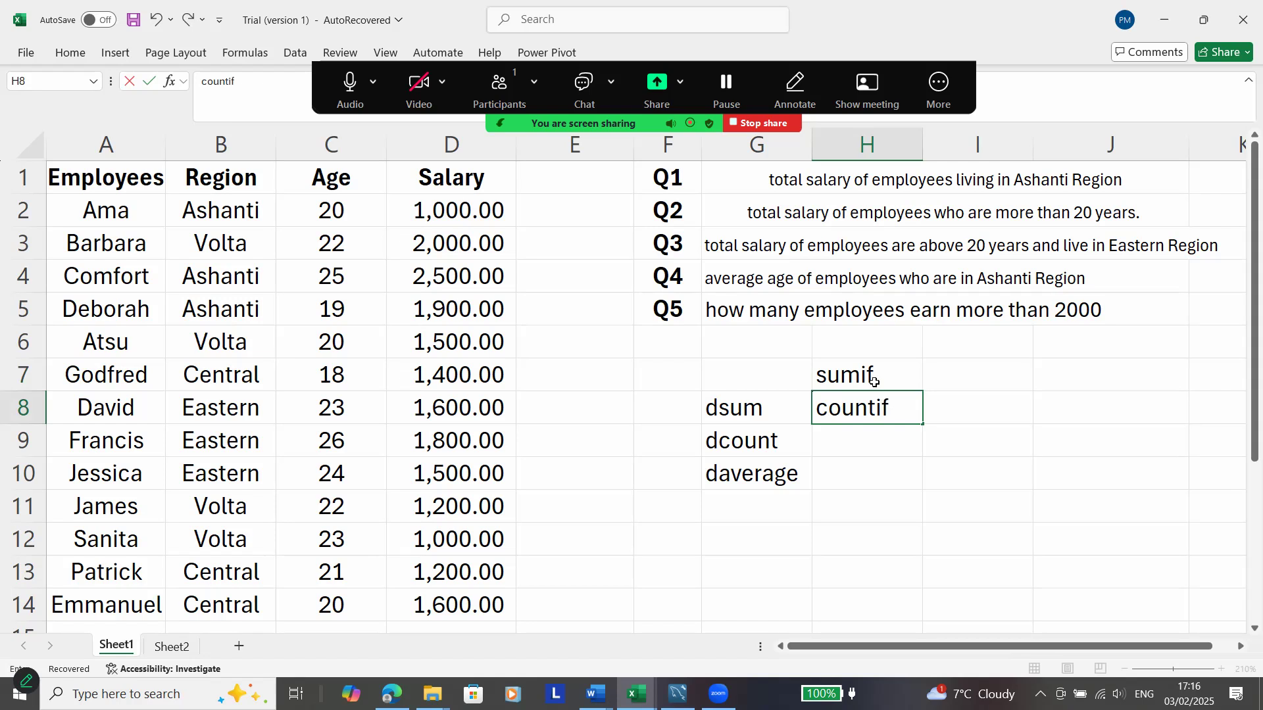
pyautogui.press('Return')
pyautogui.write('averageif')
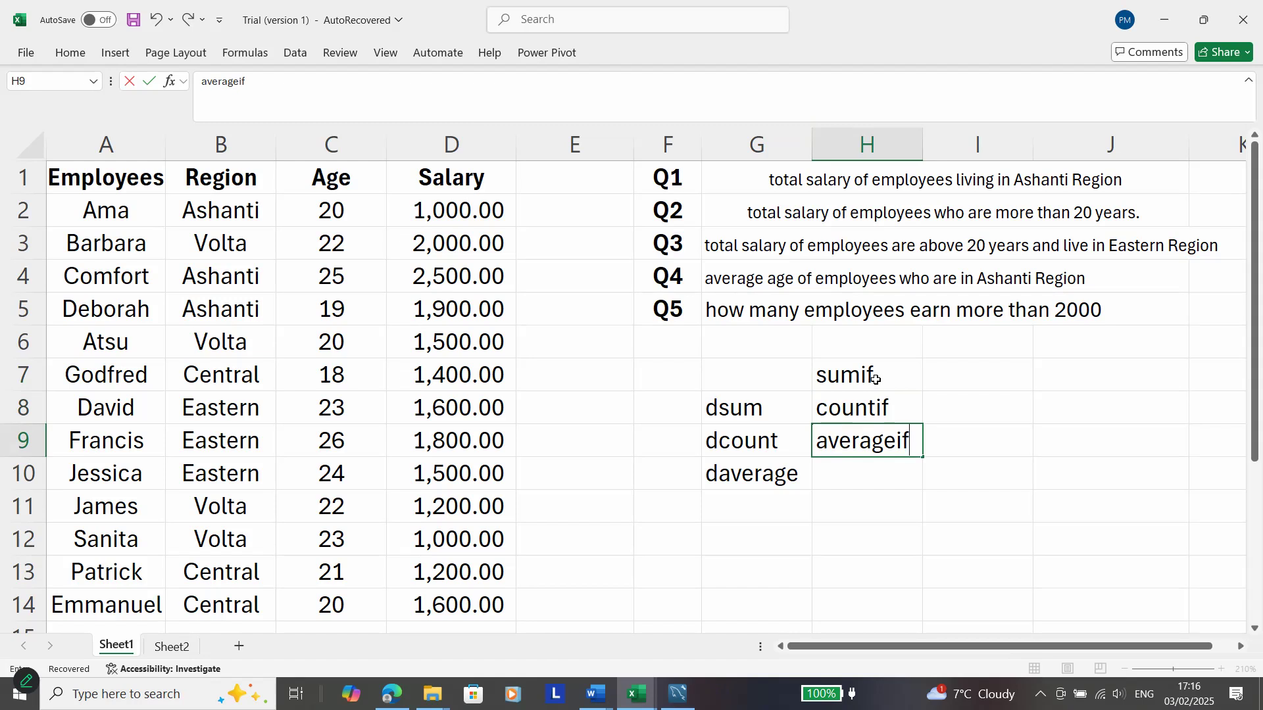
# Step: Change the function names in H7:H9 to sumifs, countifs and averageifs
pyautogui.moveTo(873, 382); pyautogui.dragTo(873, 428)
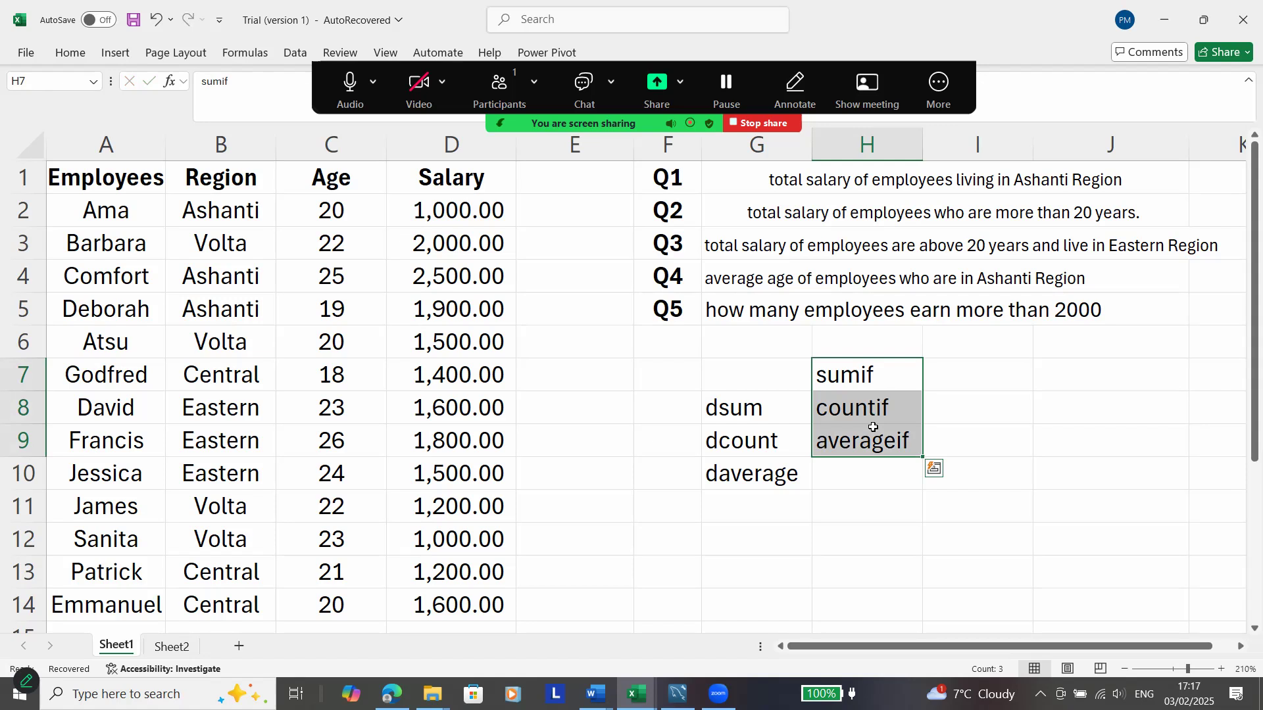
pyautogui.click(882, 385)
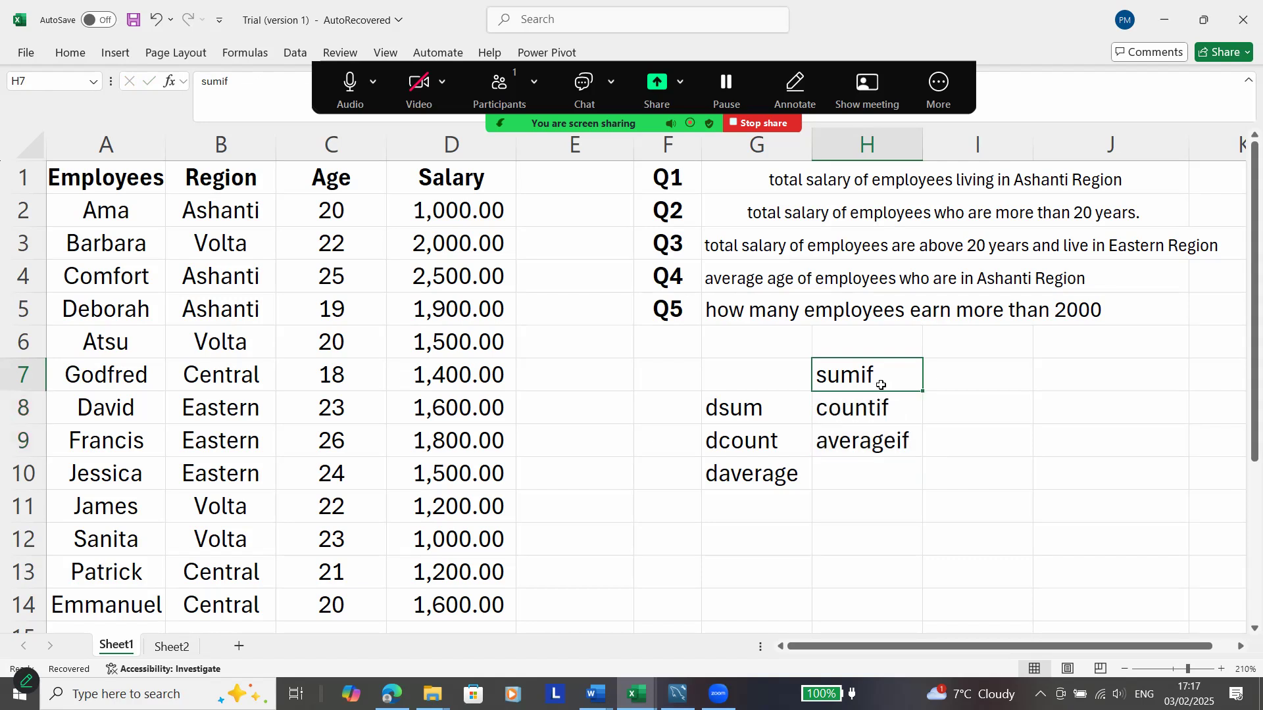
pyautogui.doubleClick(882, 377)
pyautogui.write('s')
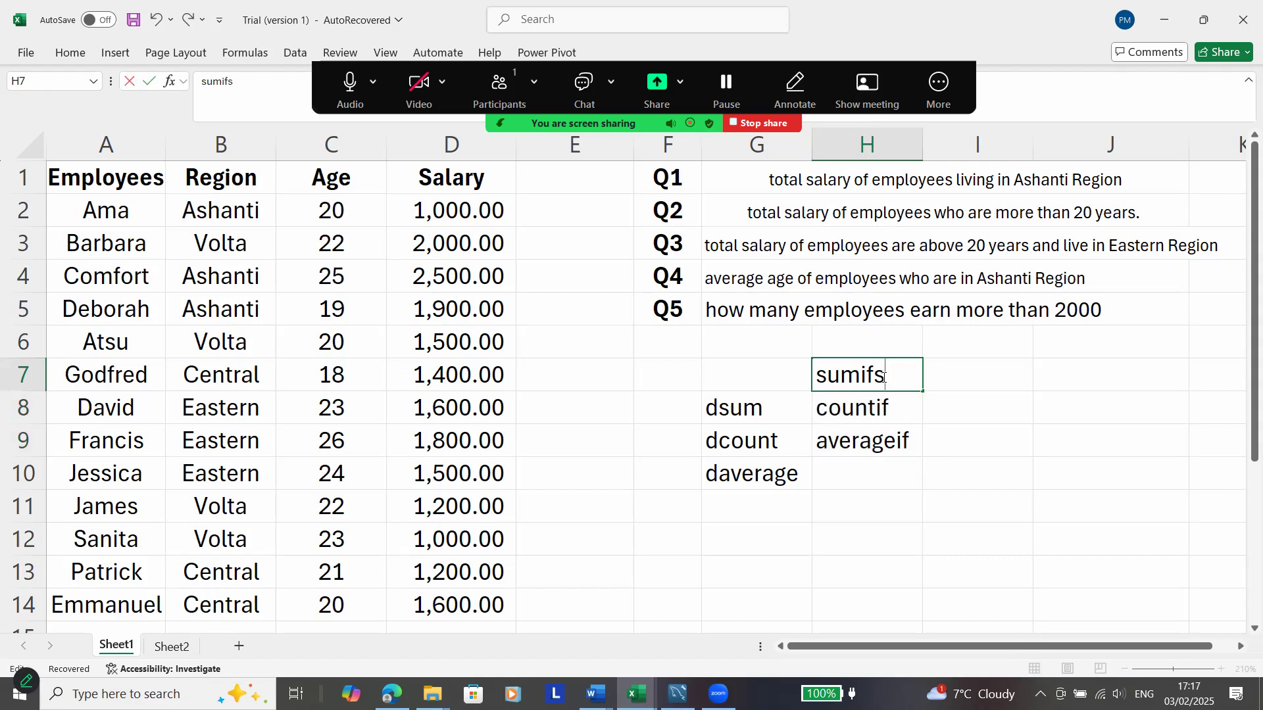
pyautogui.click(899, 405)
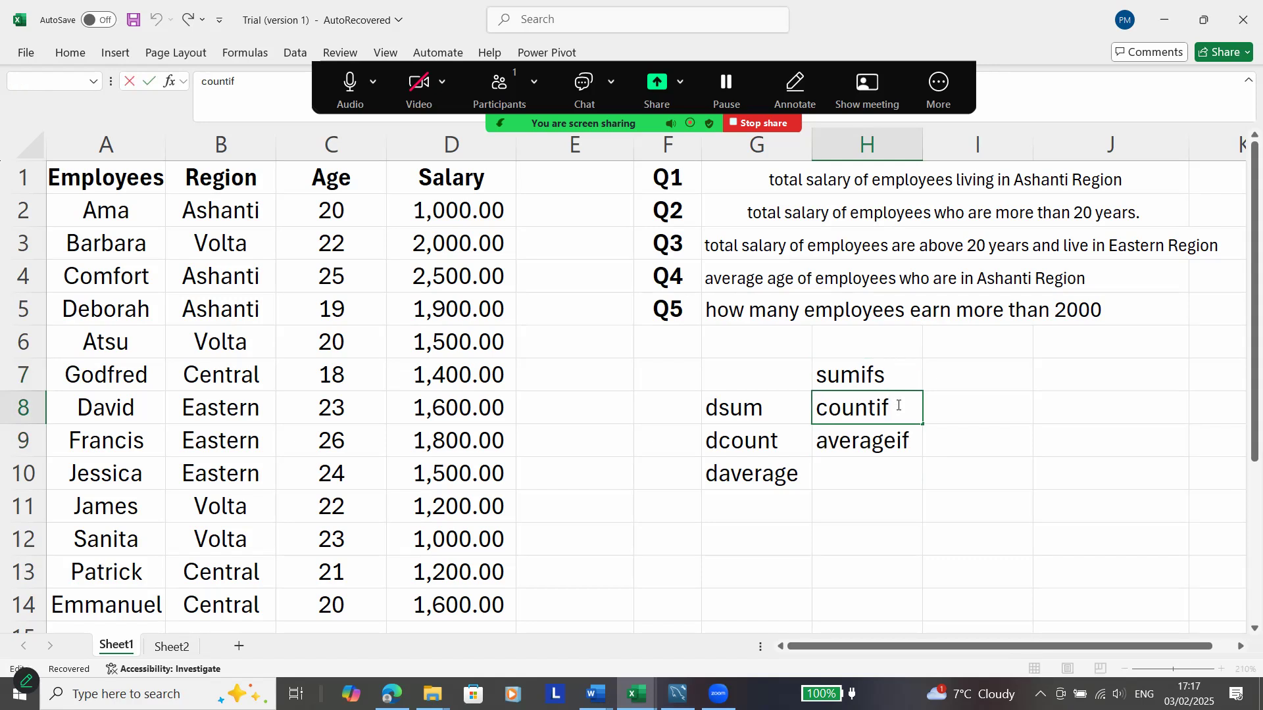
pyautogui.write('s')
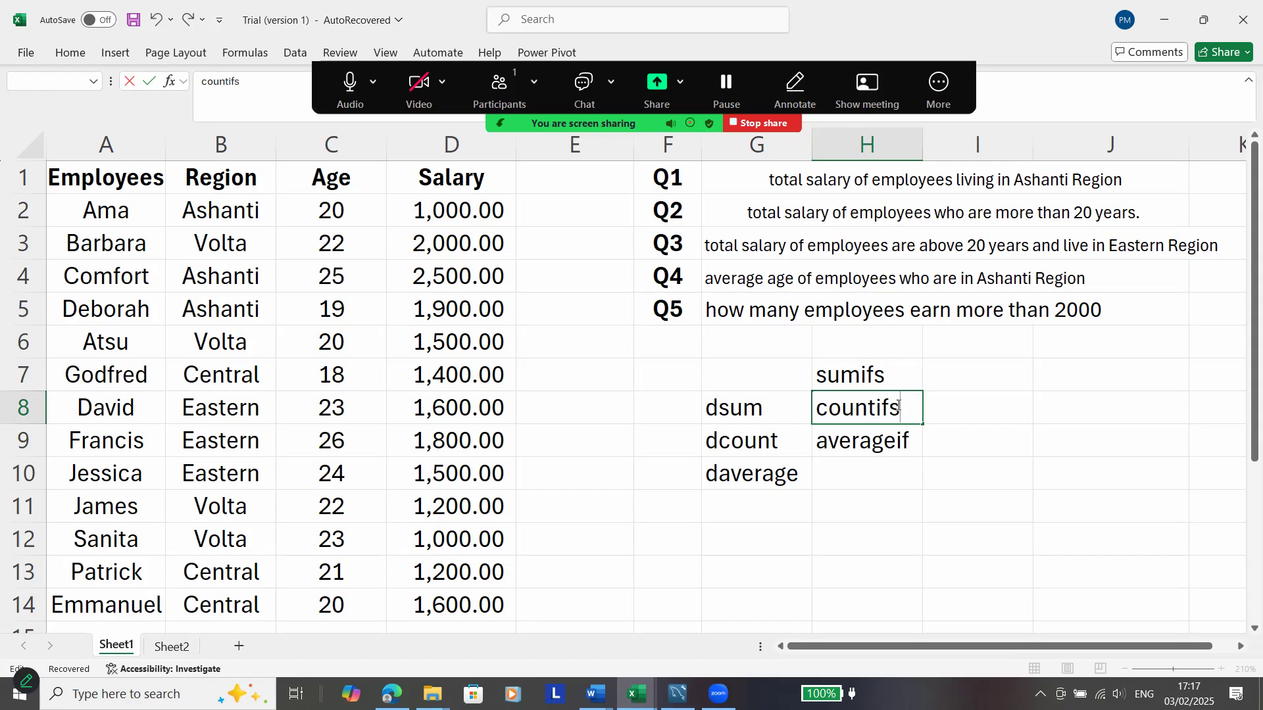
pyautogui.doubleClick(919, 442)
pyautogui.write('s')
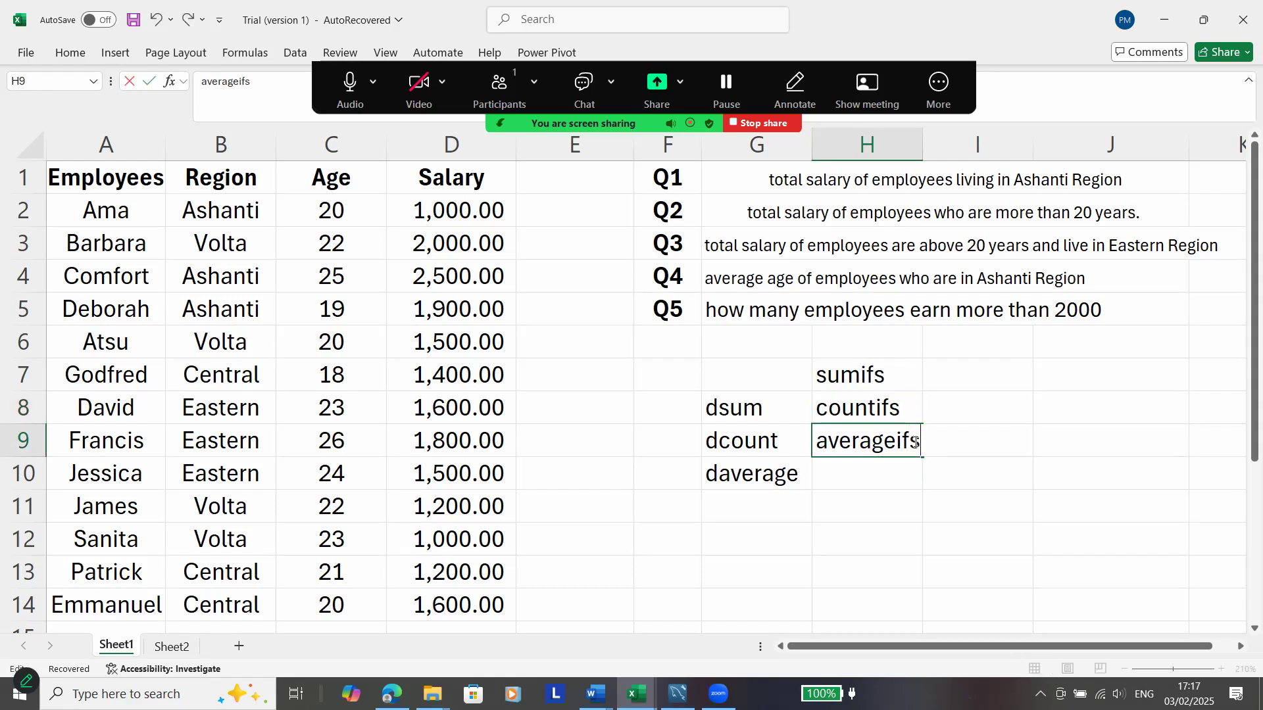
# Step: Clear the conditional function names from cells H7 to H10
pyautogui.click(889, 466)
pyautogui.moveTo(889, 466); pyautogui.dragTo(882, 380)
pyautogui.press('Delete')
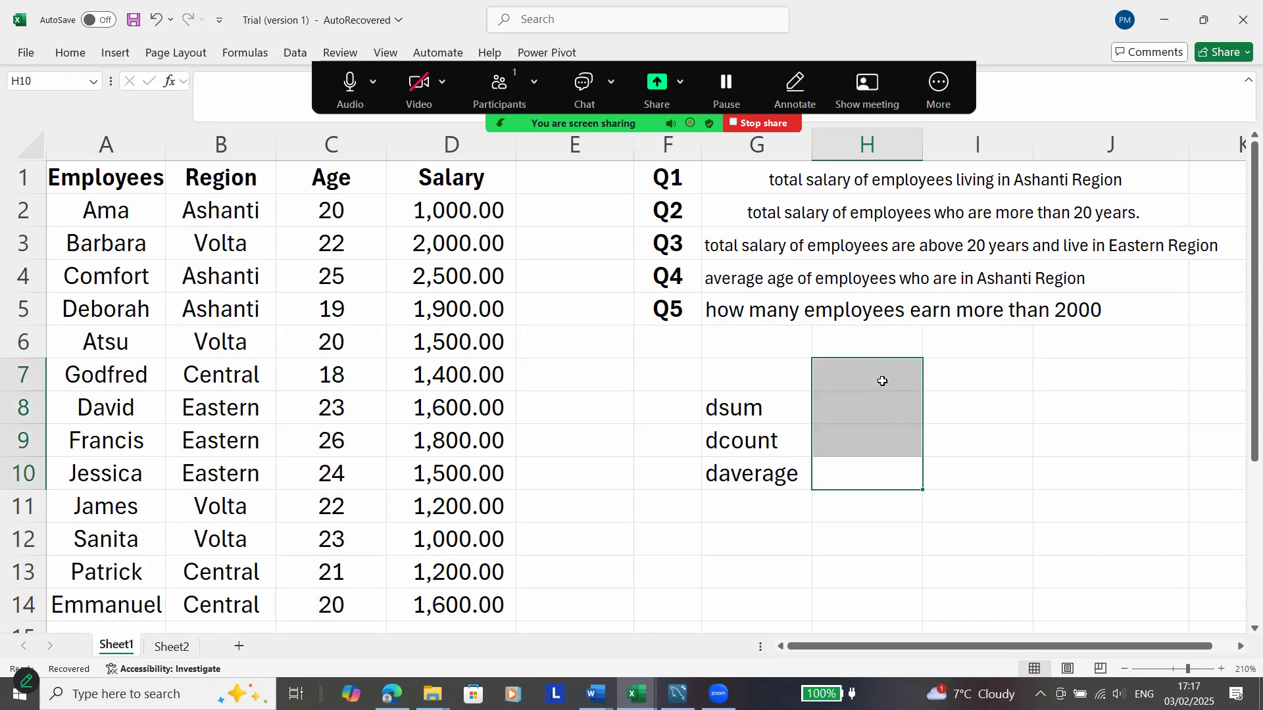
# Step: Clear the database function names from cells G8 to G10
pyautogui.click(774, 405)
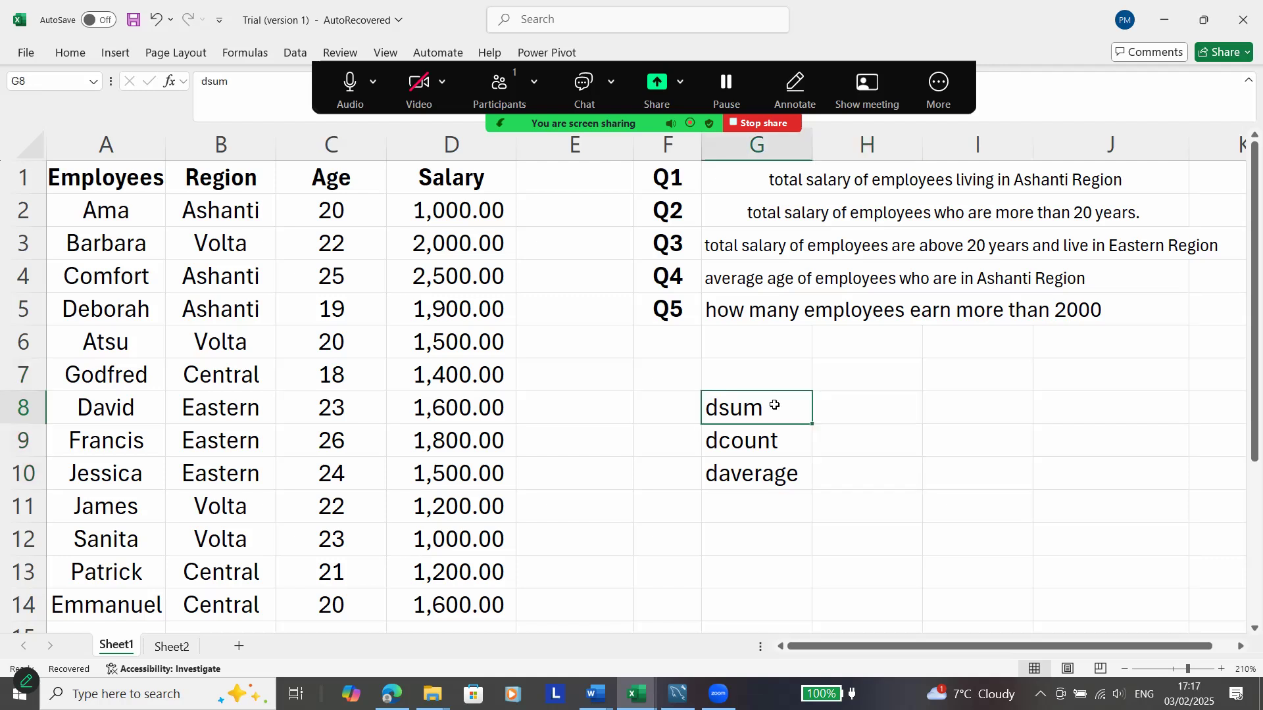
pyautogui.click(743, 446)
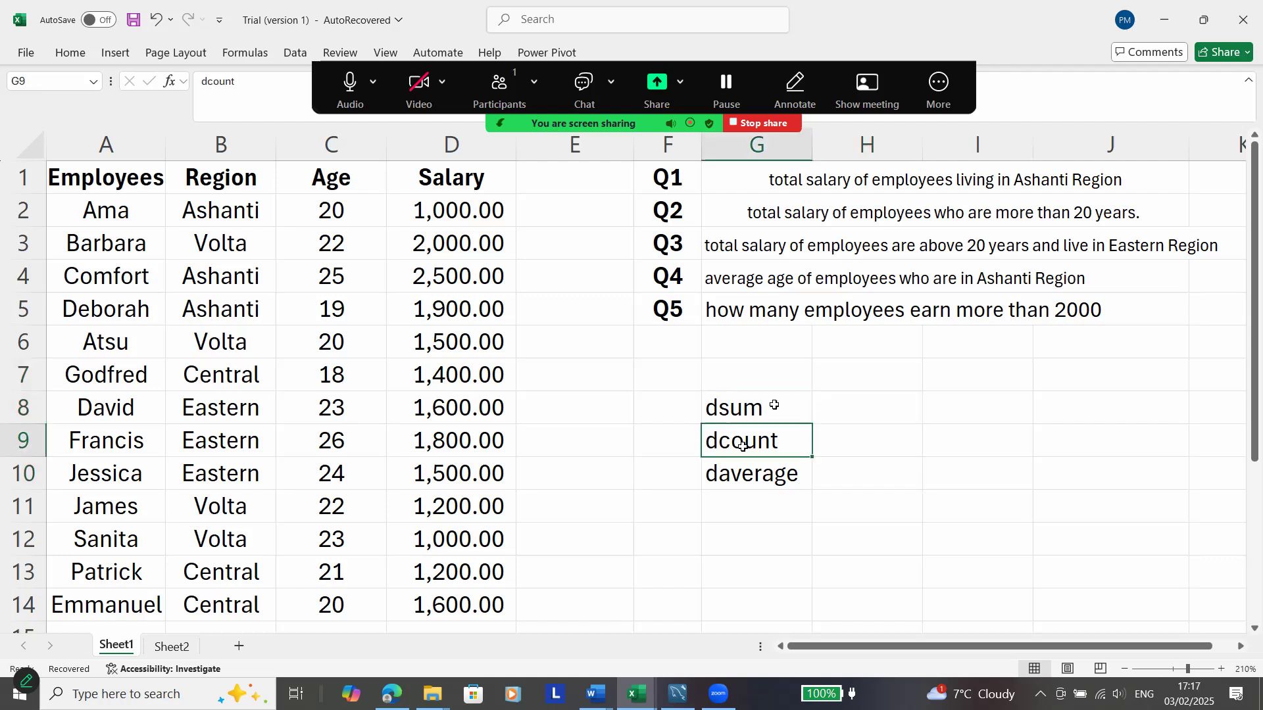
pyautogui.click(744, 474)
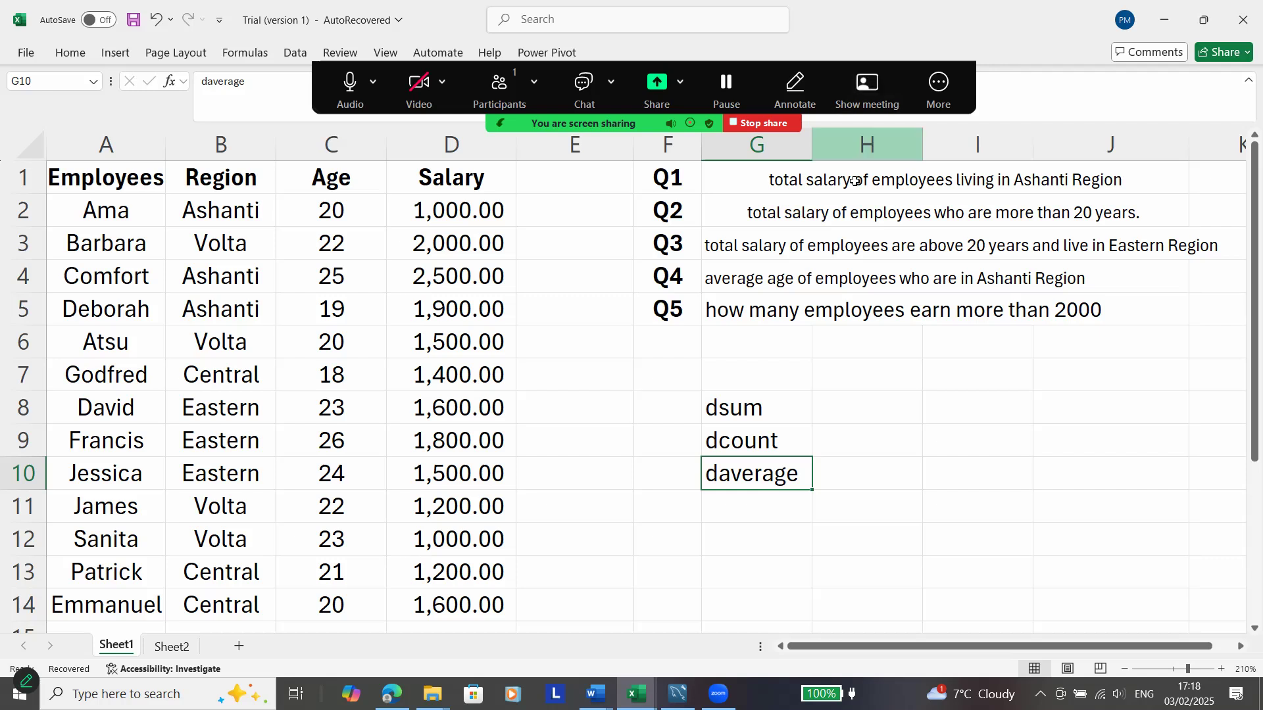
pyautogui.moveTo(739, 412); pyautogui.dragTo(741, 473)
pyautogui.press('Delete')
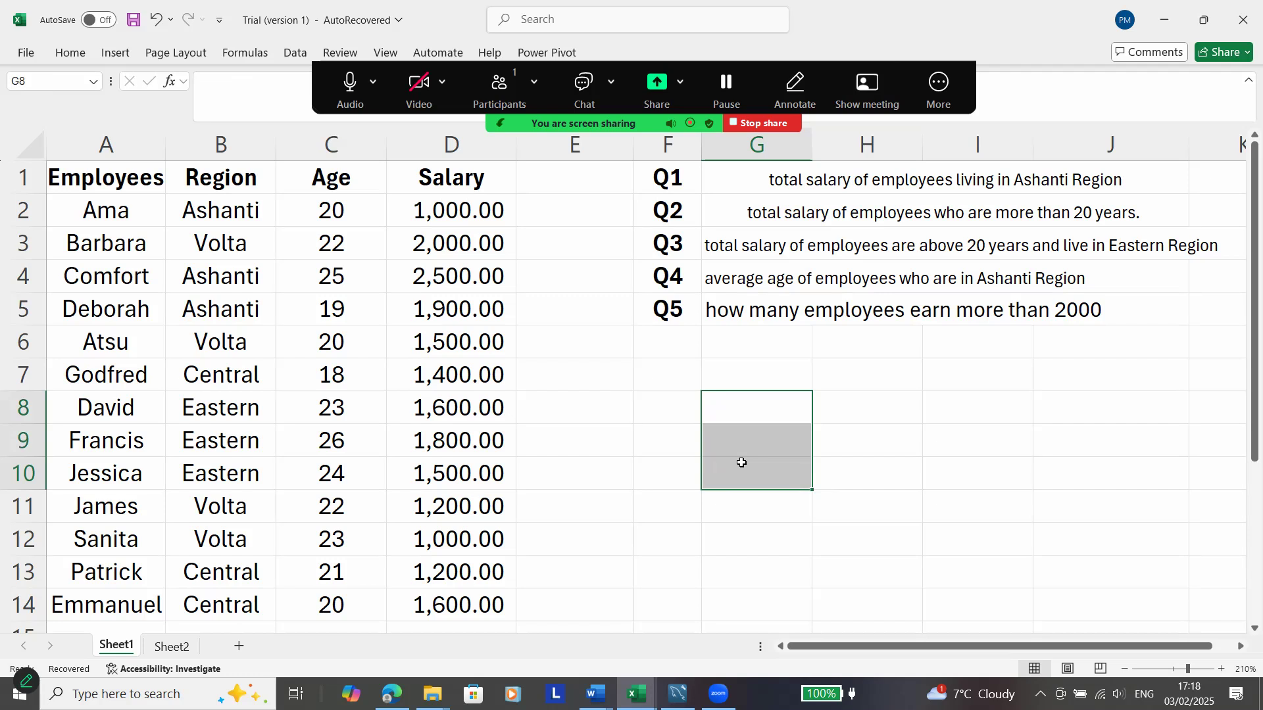
pyautogui.click(755, 438)
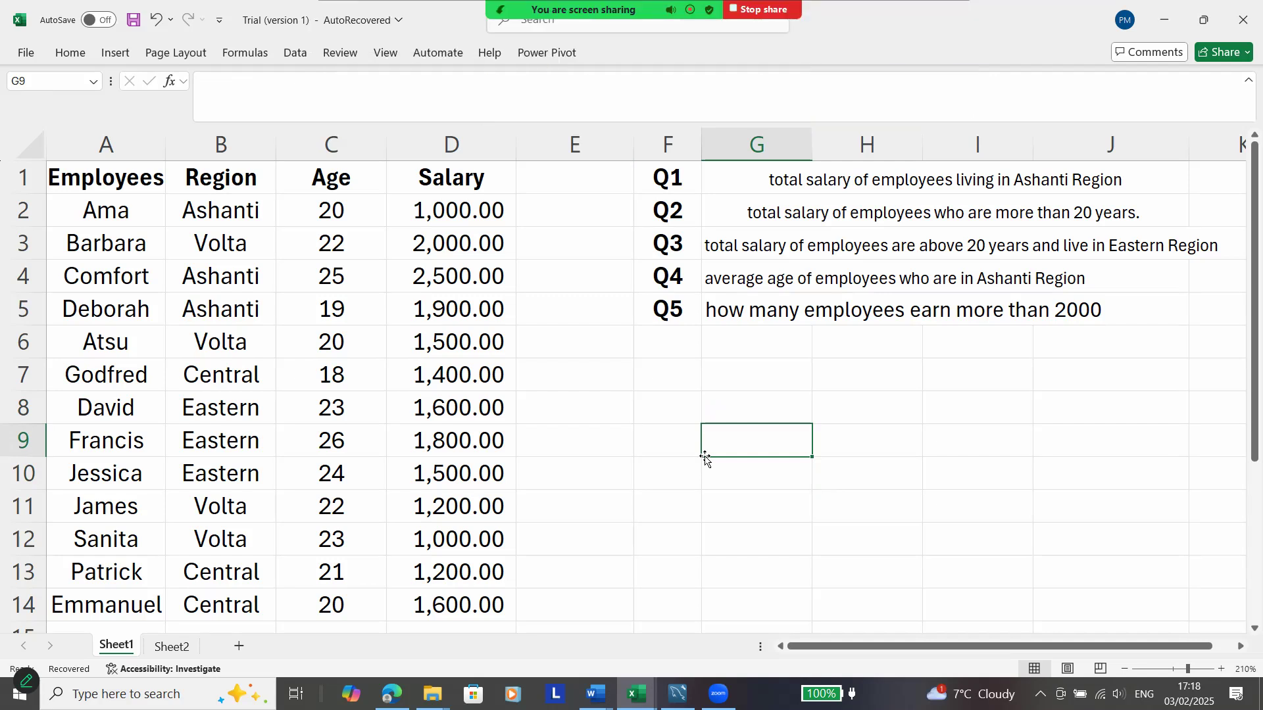
pyautogui.click(796, 181)
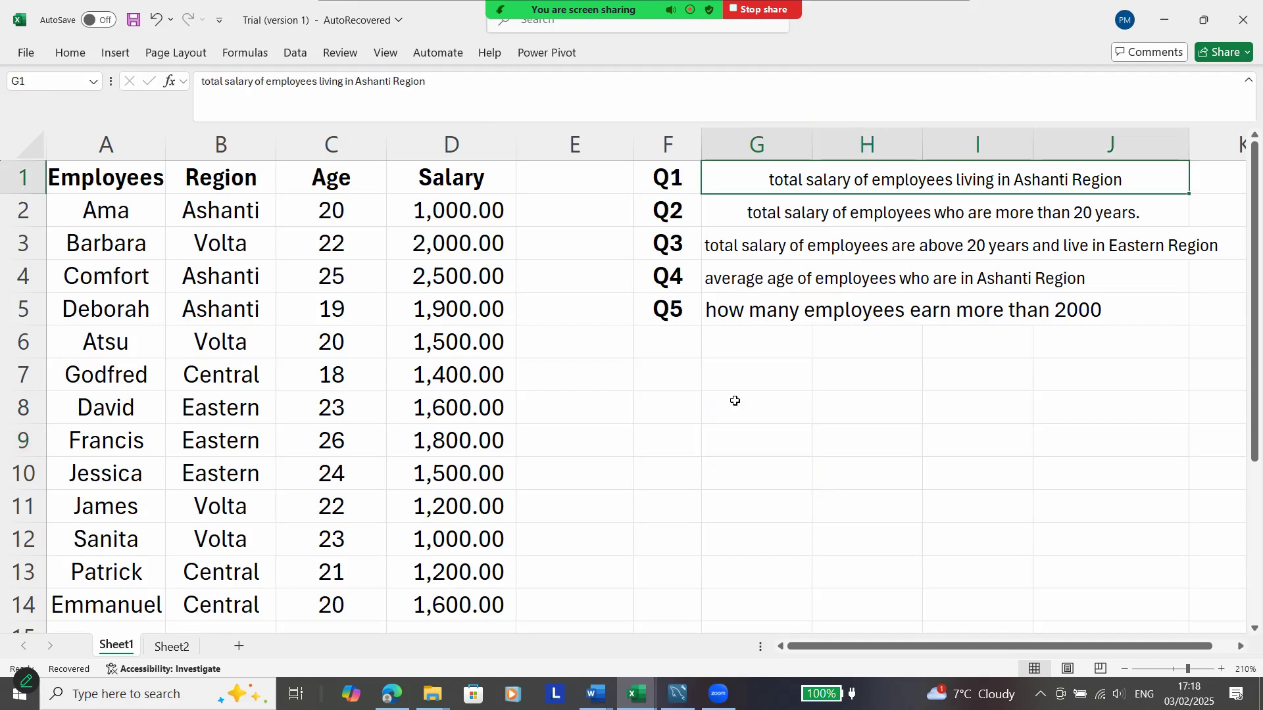
pyautogui.click(739, 373)
pyautogui.write('=sunmif')
pyautogui.press('BackSpace')
pyautogui.press('BackSpace')
pyautogui.press('BackSpace')
pyautogui.press('BackSpace')
pyautogui.write('mif')
pyautogui.press('BackSpace')
pyautogui.press('BackSpace')
pyautogui.press('BackSpace')
pyautogui.press('BackSpace')
pyautogui.press('BackSpace')
pyautogui.press('BackSpace')
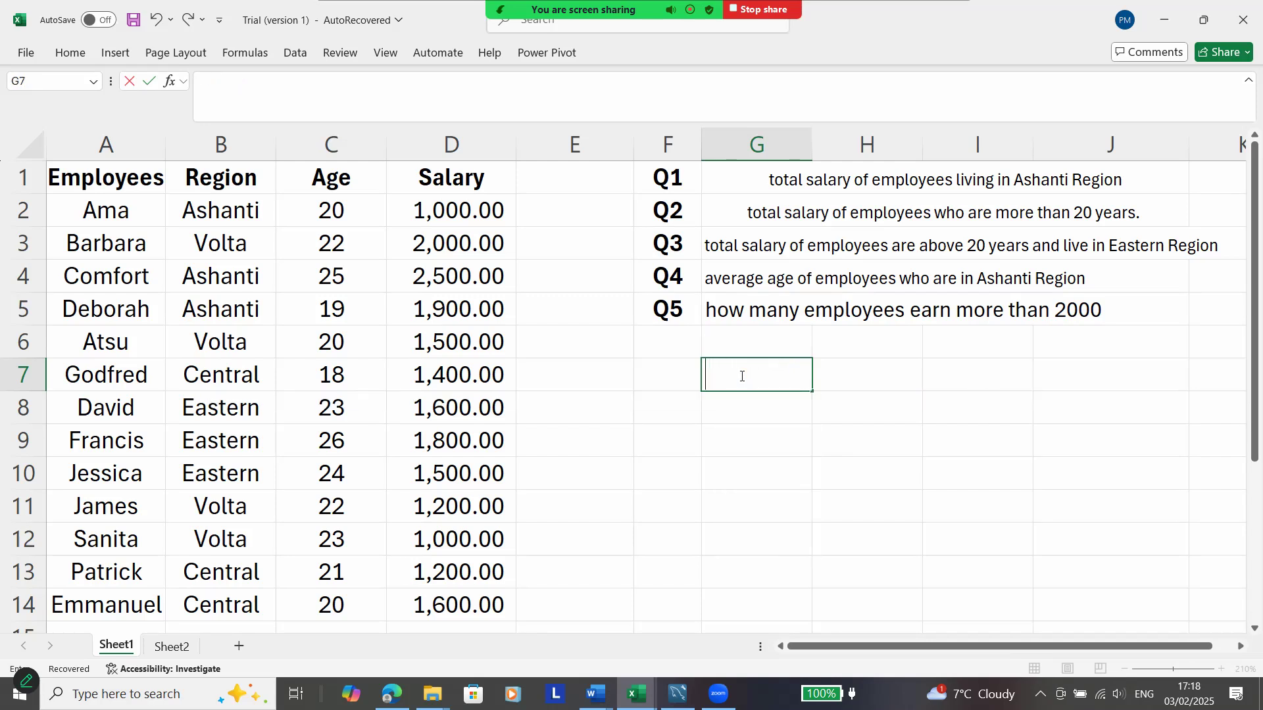
# Step: Try starting a DSUM formula in G7, picking columns B, C and D in turn, and erase the entry
pyautogui.write('=dsu')
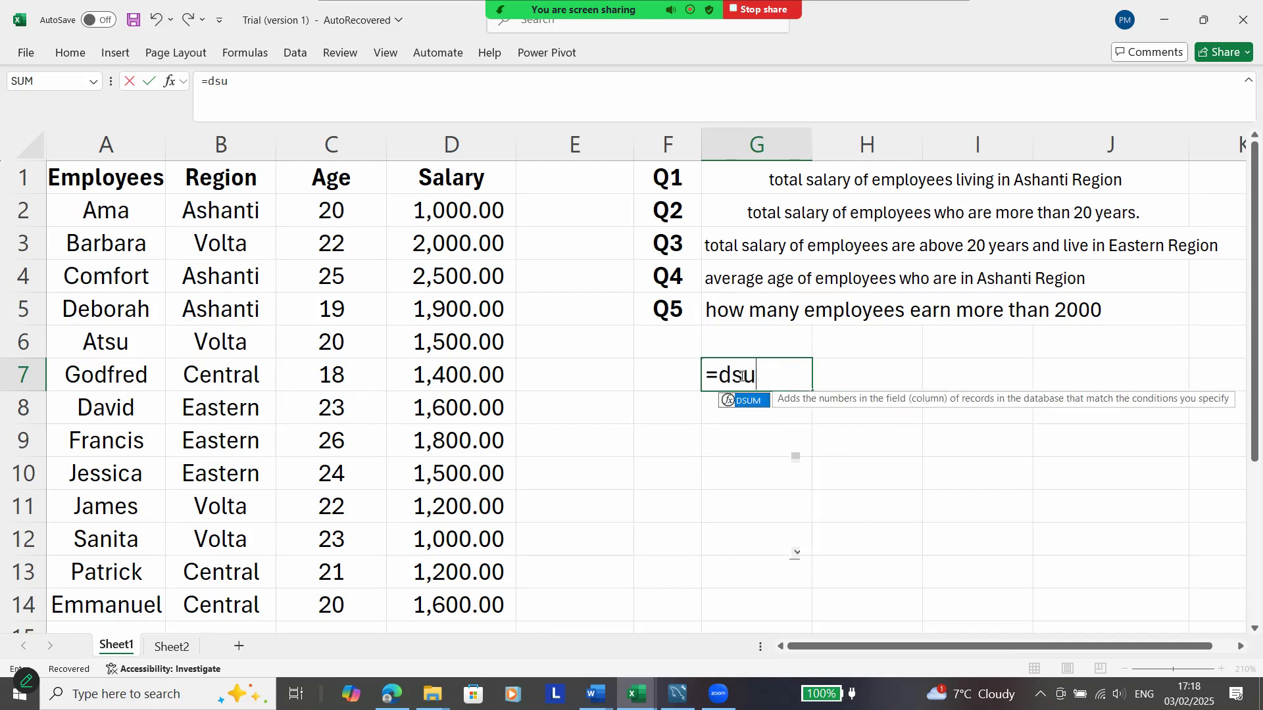
pyautogui.write('m')
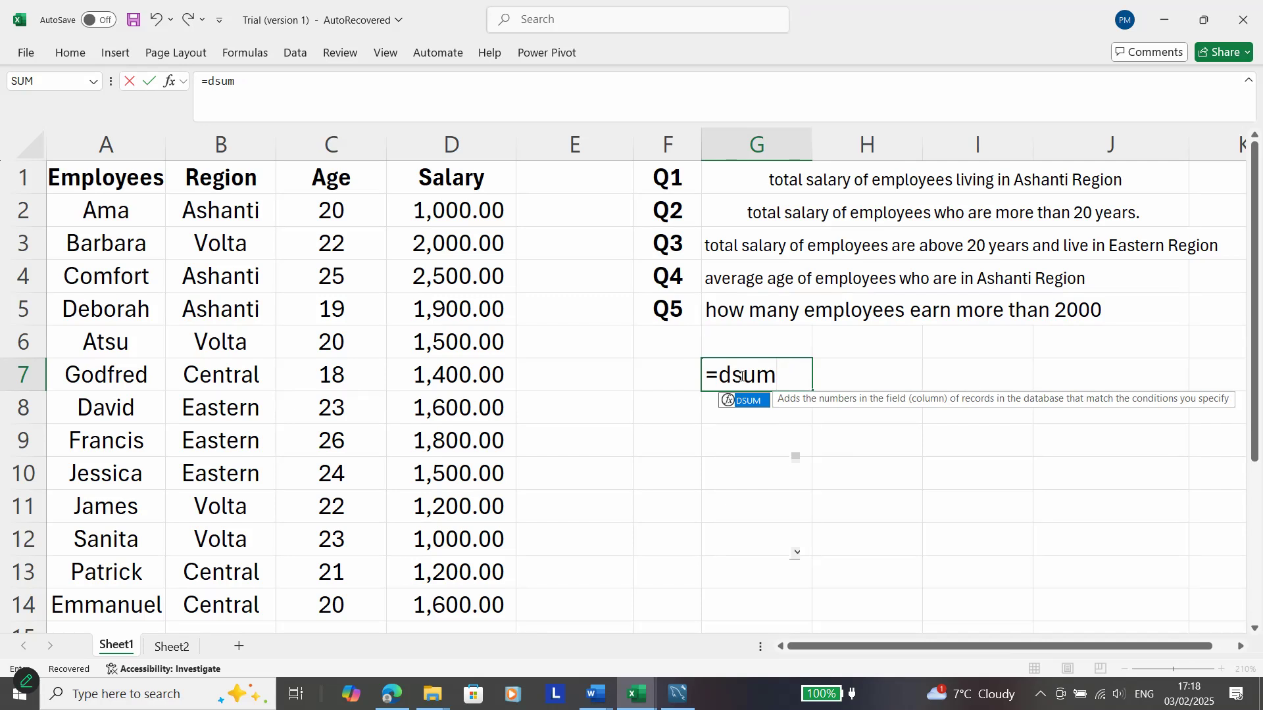
pyautogui.write('(')
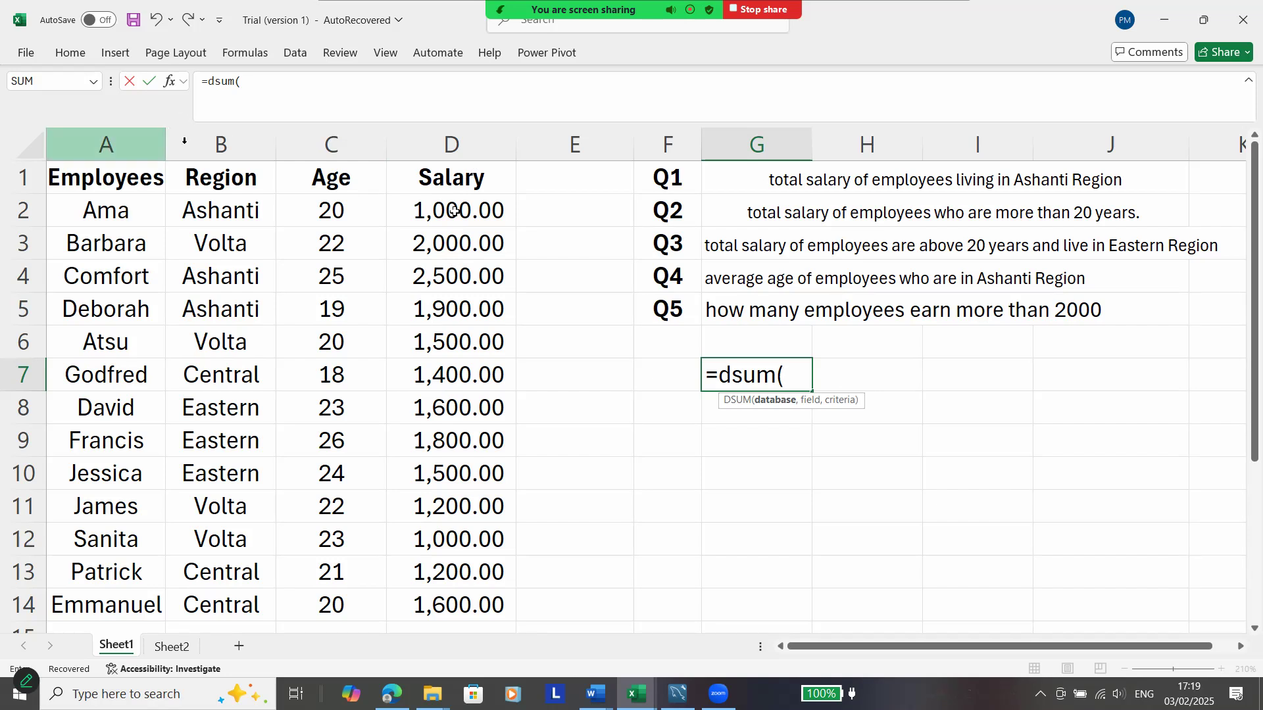
pyautogui.click(221, 141)
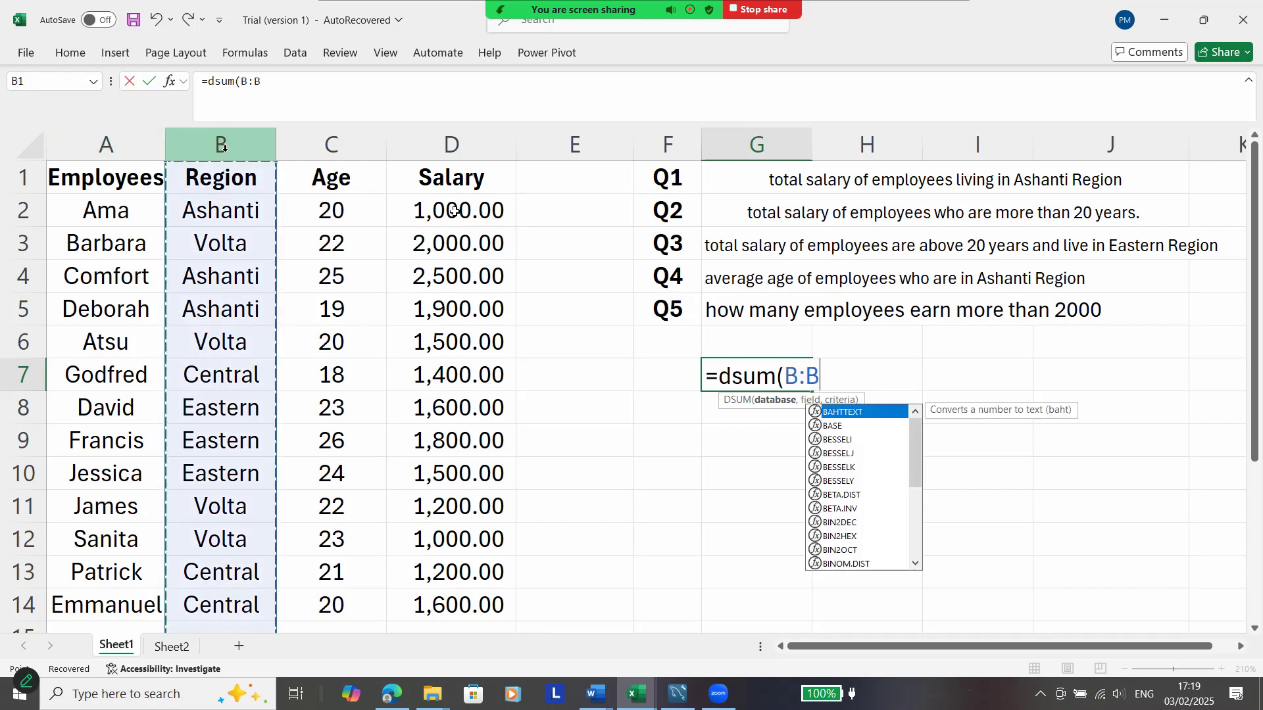
pyautogui.click(320, 141)
pyautogui.click(434, 138)
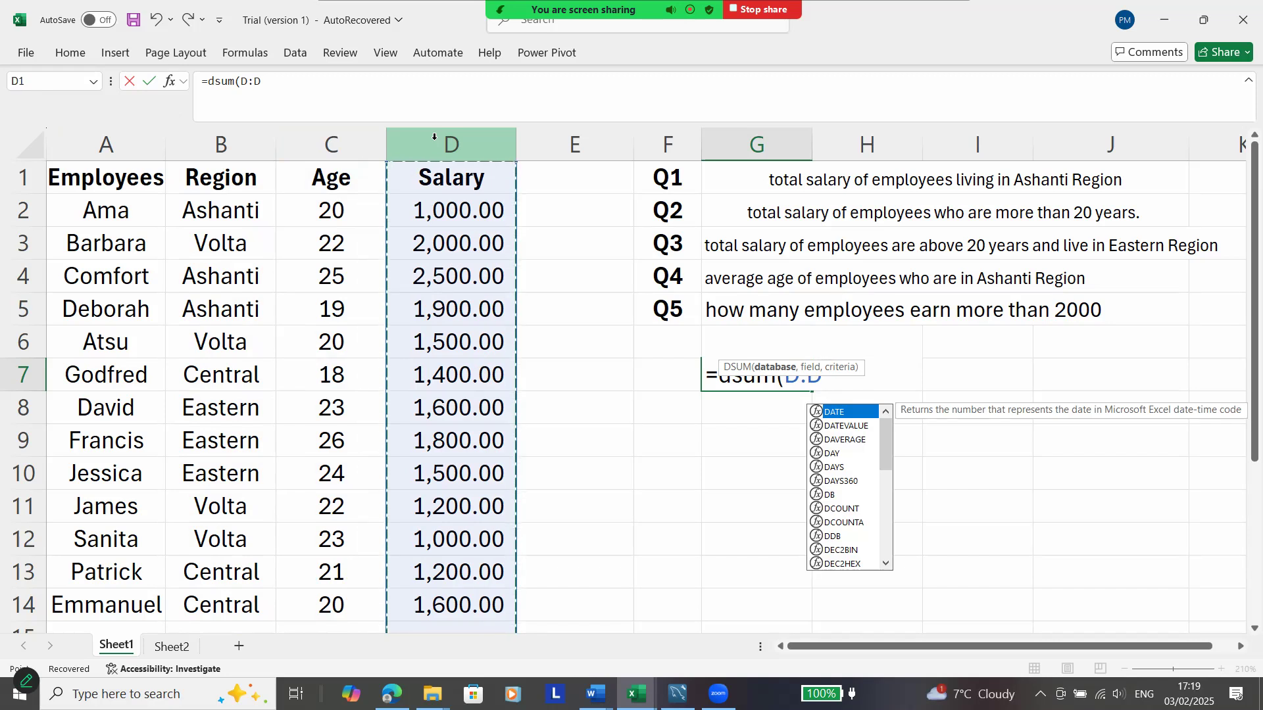
pyautogui.press('BackSpace')
pyautogui.press('BackSpace')
pyautogui.press('BackSpace')
pyautogui.press('BackSpace')
pyautogui.press('BackSpace')
pyautogui.press('BackSpace')
pyautogui.press('BackSpace')
pyautogui.press('BackSpace')
pyautogui.press('BackSpace')
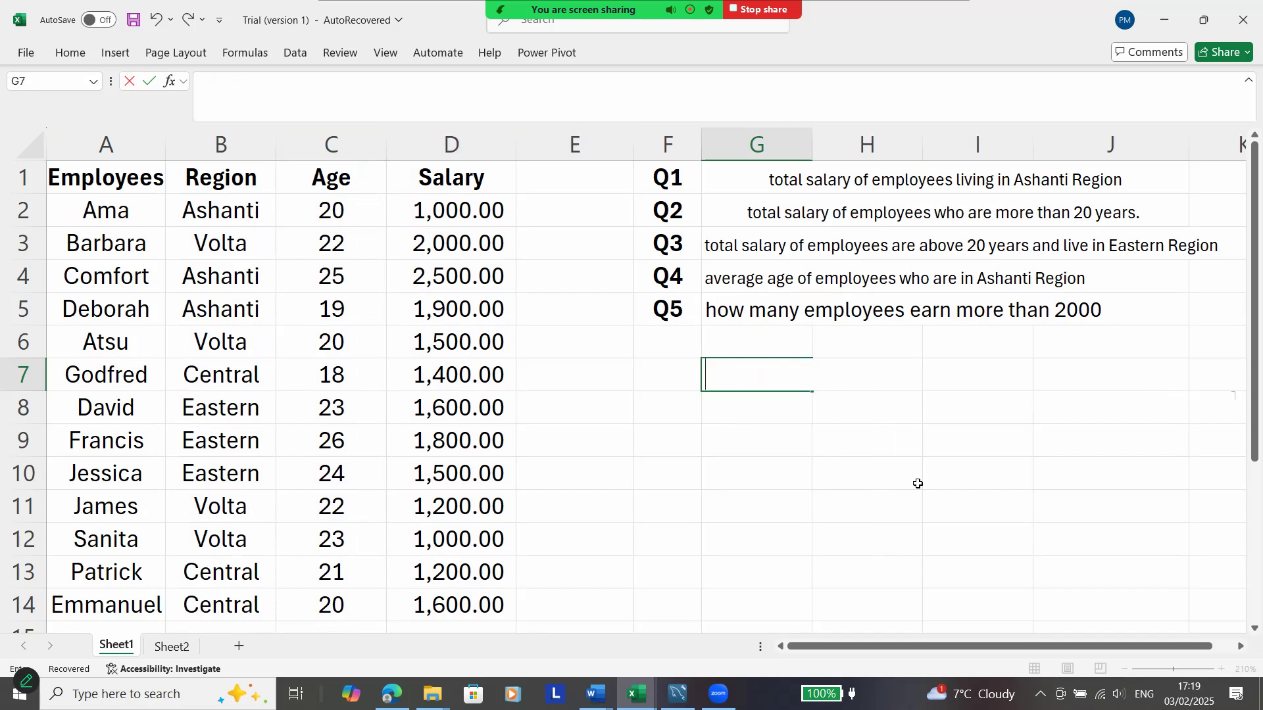
# Step: Set up the DSUM criteria range with the heading Region in H7 and Ashanti in H8
pyautogui.click(880, 409)
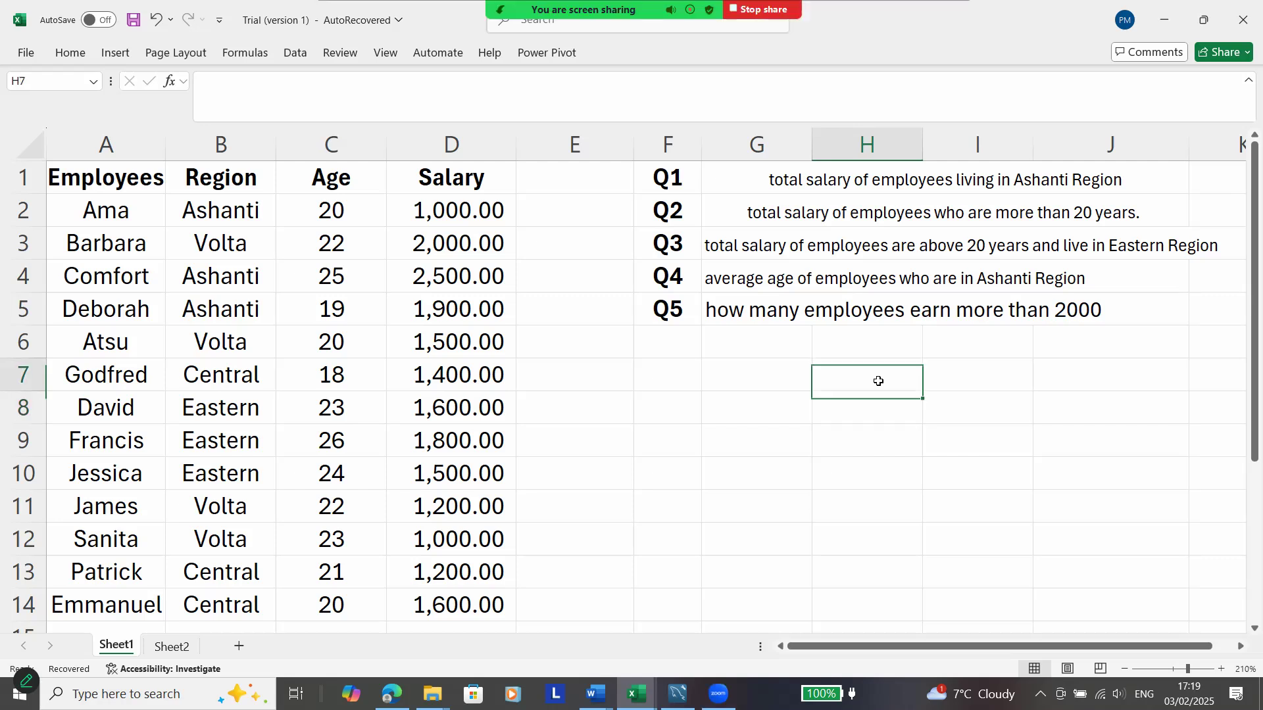
pyautogui.doubleClick(878, 382)
pyautogui.write('As')
pyautogui.press('BackSpace')
pyautogui.press('BackSpace')
pyautogui.write('Region')
pyautogui.press('Return')
pyautogui.write('Ashanti')
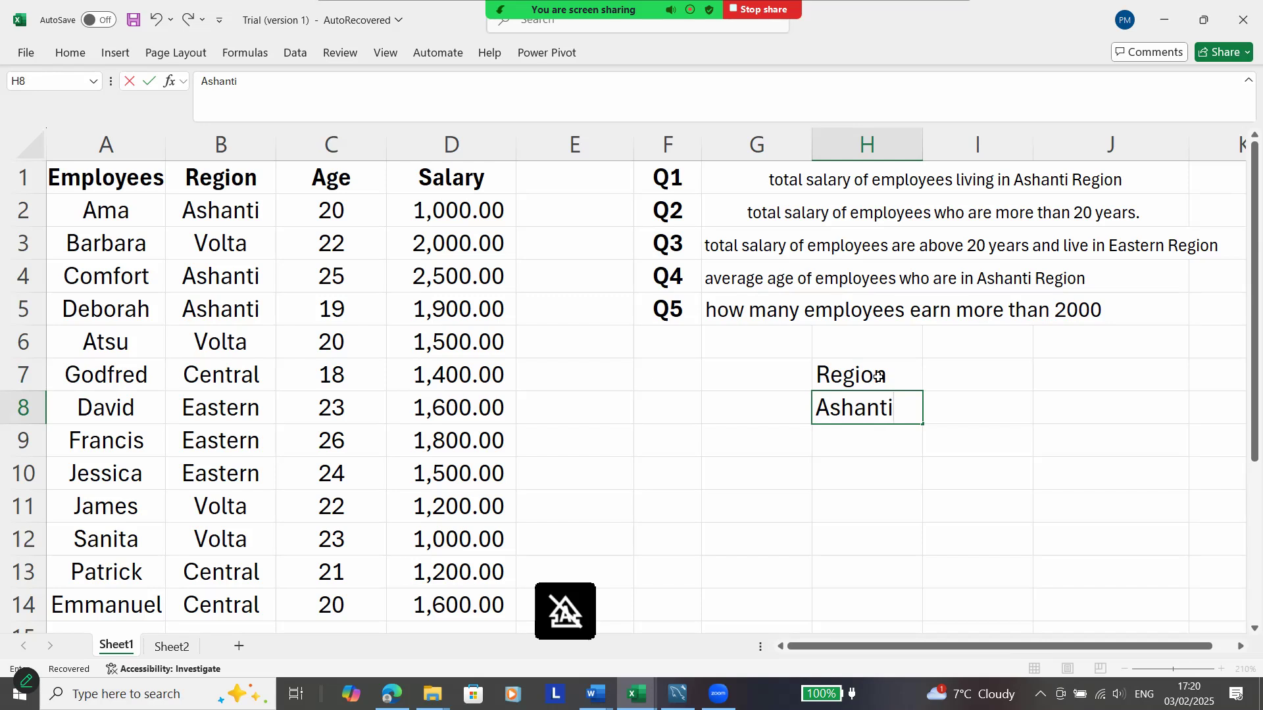
pyautogui.press('Return')
# Step: Total the Ashanti salaries in G10 with DSUM, using database A1:D14, field 4 and criteria H7:H8
pyautogui.press('Return')
pyautogui.press('Left')
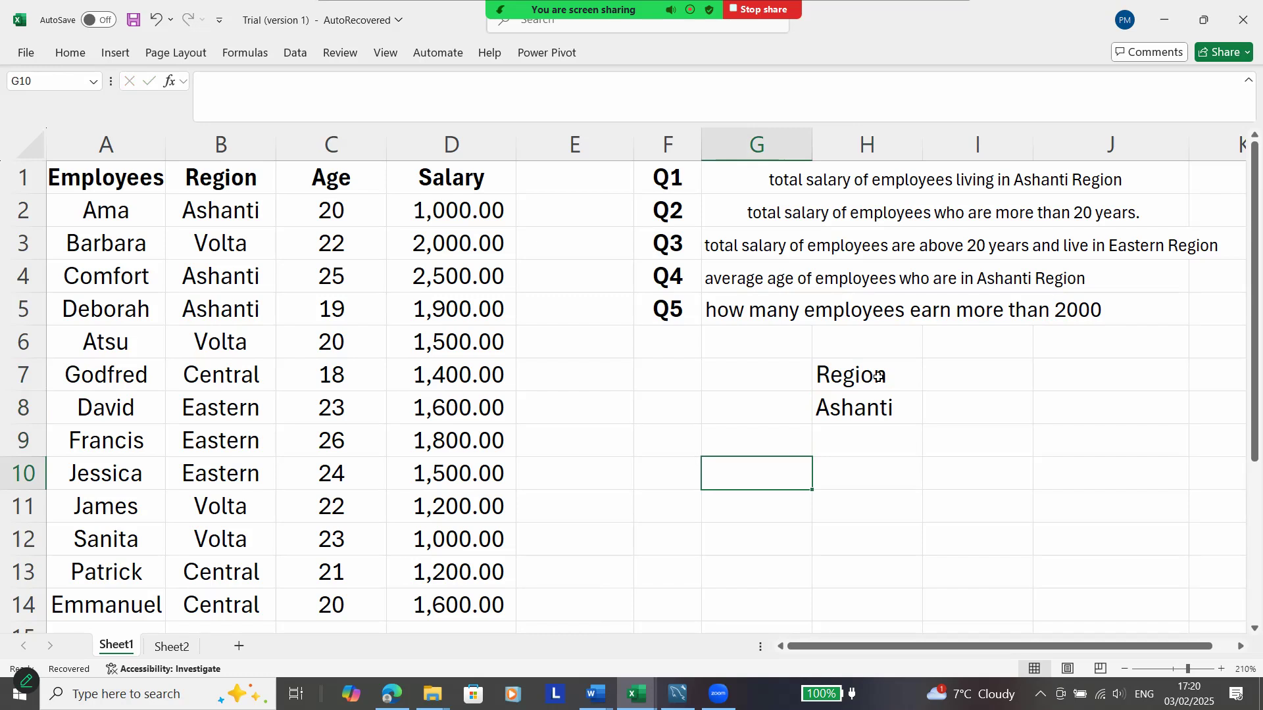
pyautogui.write('=dsum (')
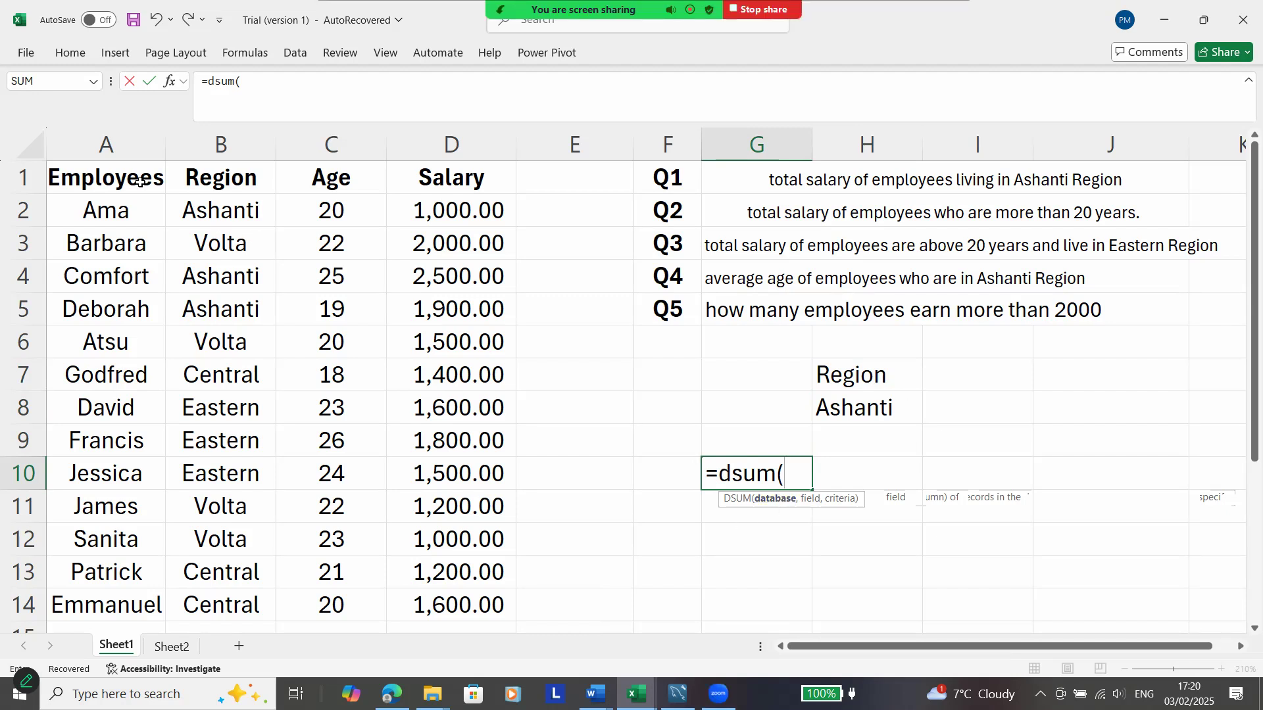
pyautogui.moveTo(138, 179); pyautogui.dragTo(430, 590)
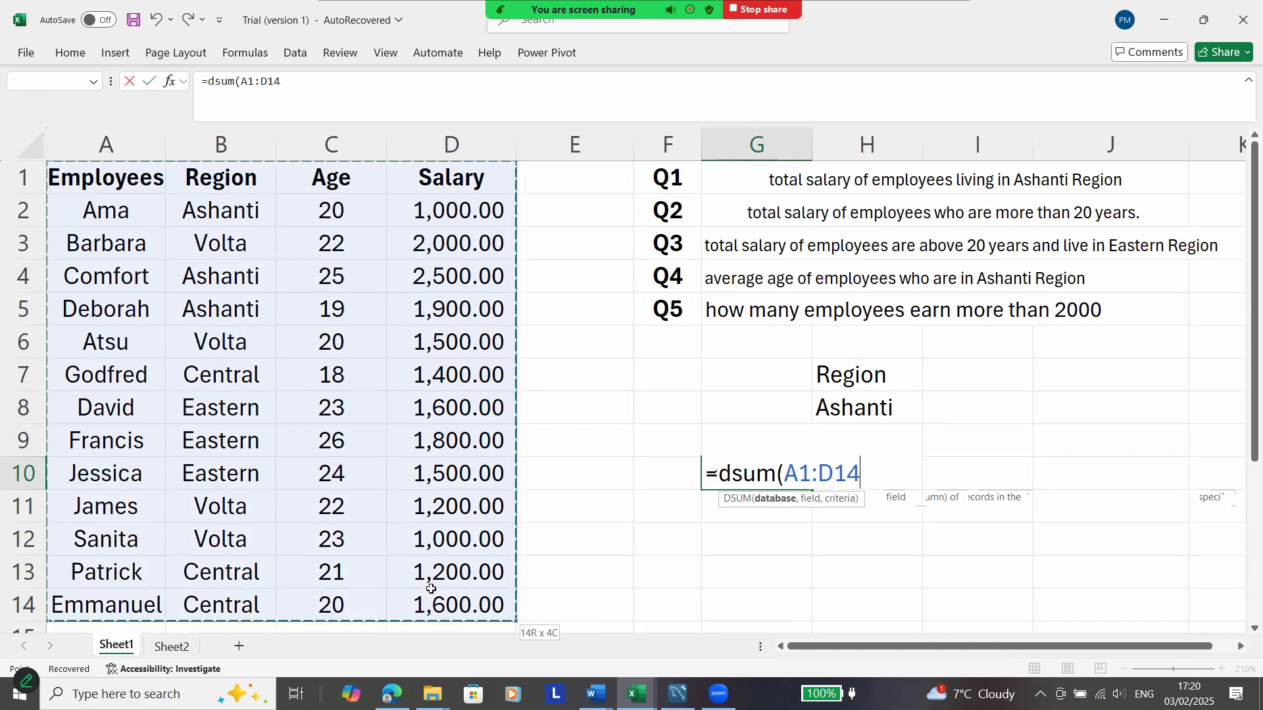
pyautogui.write(',')
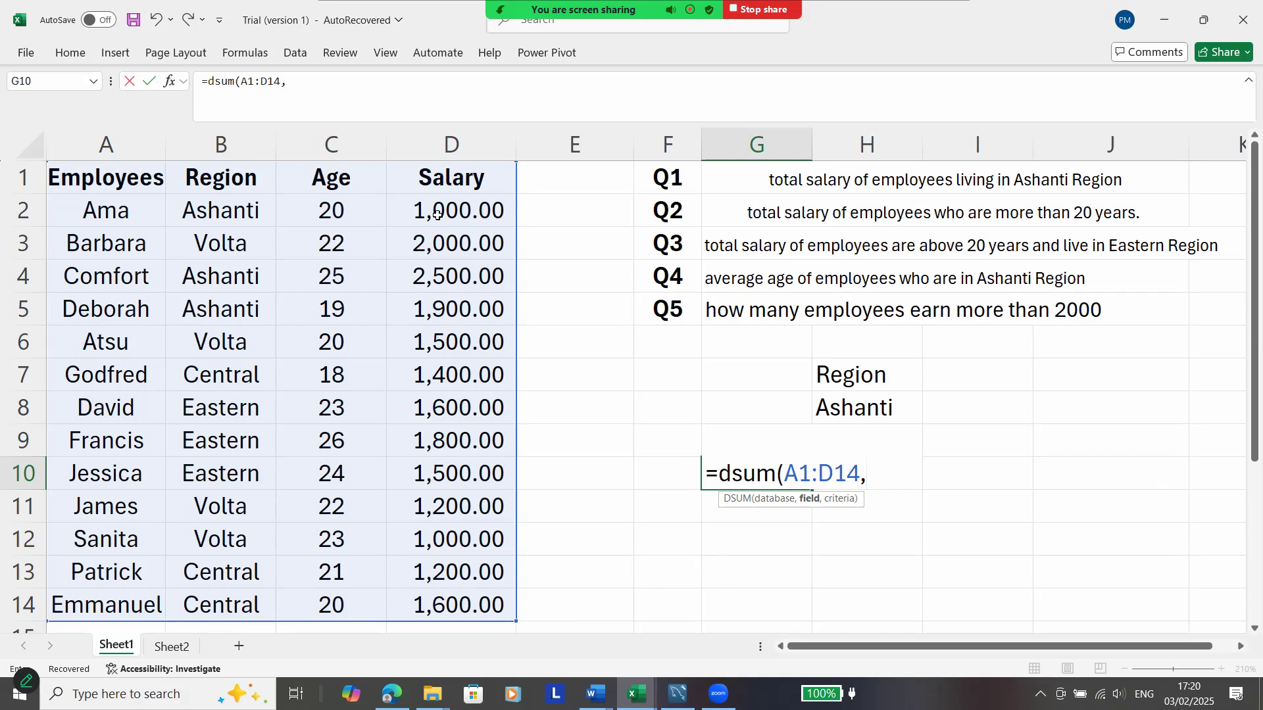
pyautogui.write('4,')
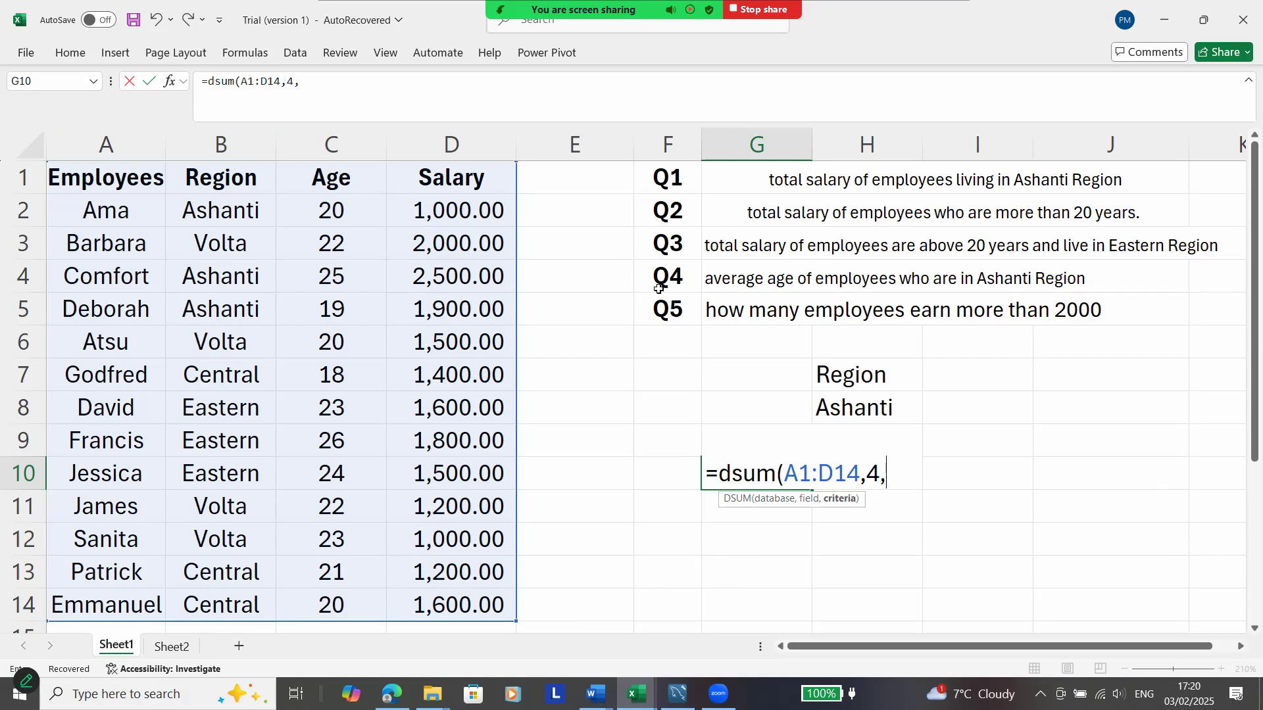
pyautogui.moveTo(840, 365); pyautogui.dragTo(850, 401)
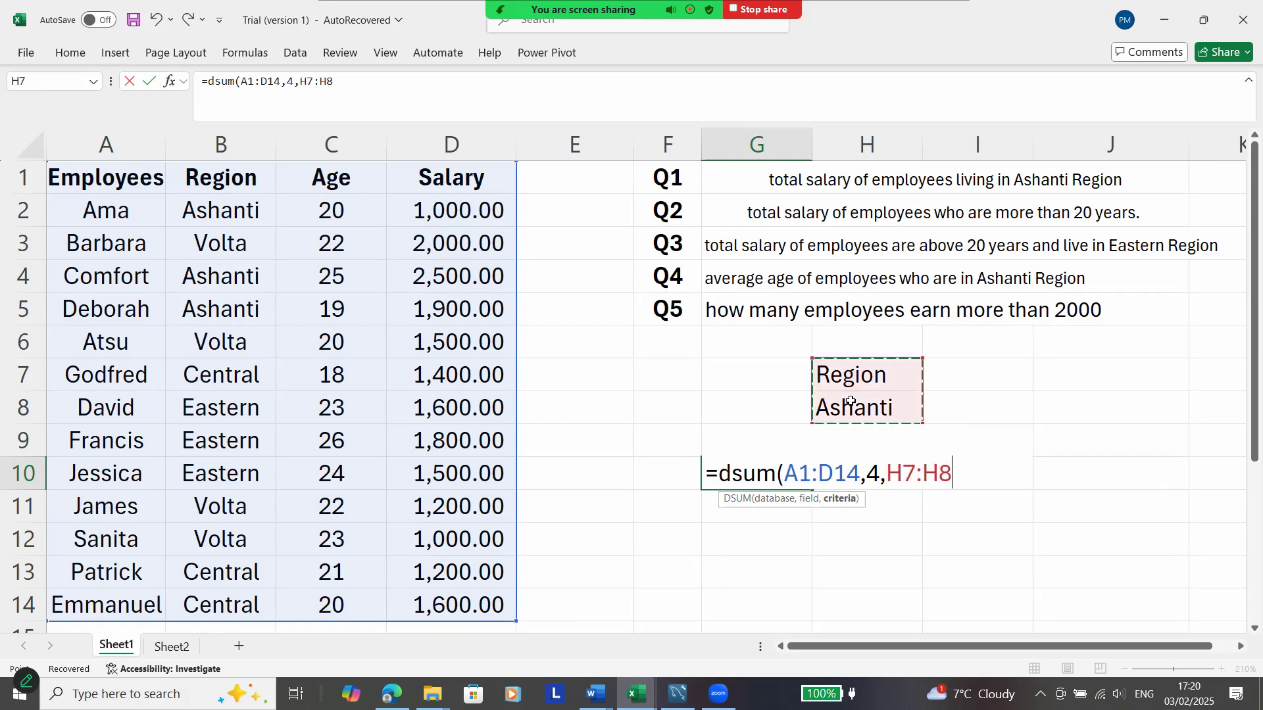
pyautogui.write(')')
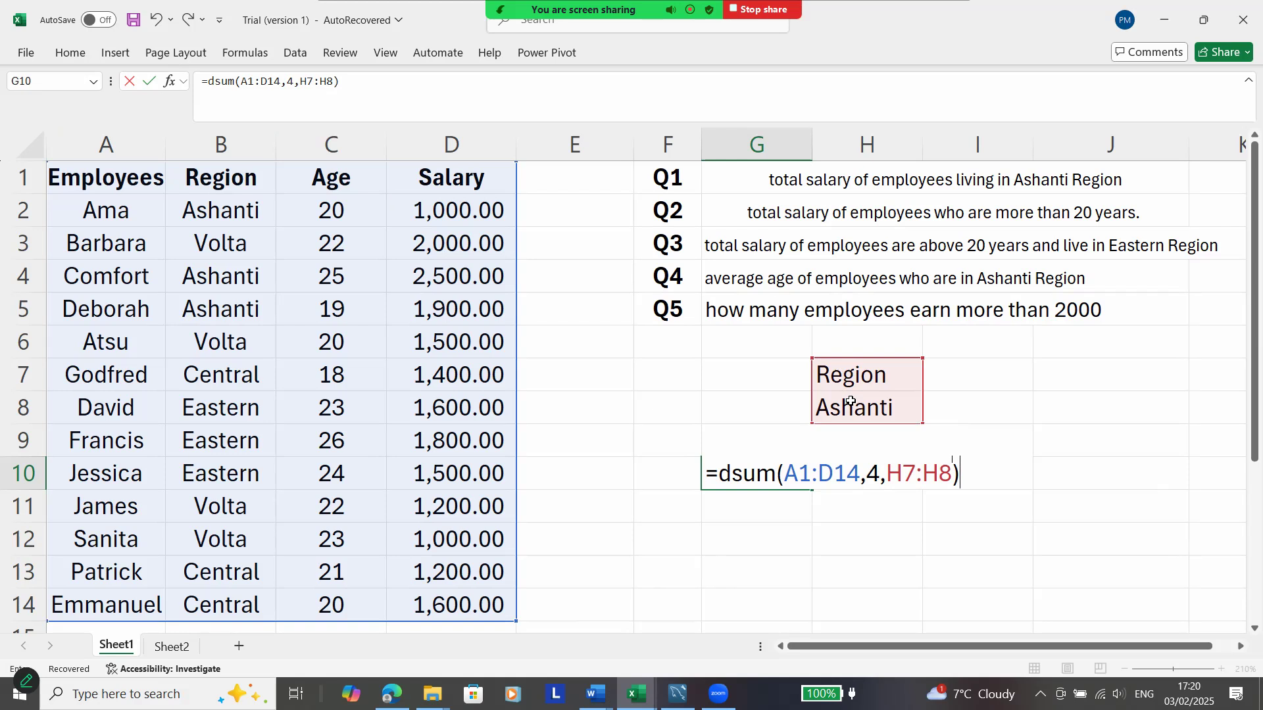
pyautogui.press('Return')
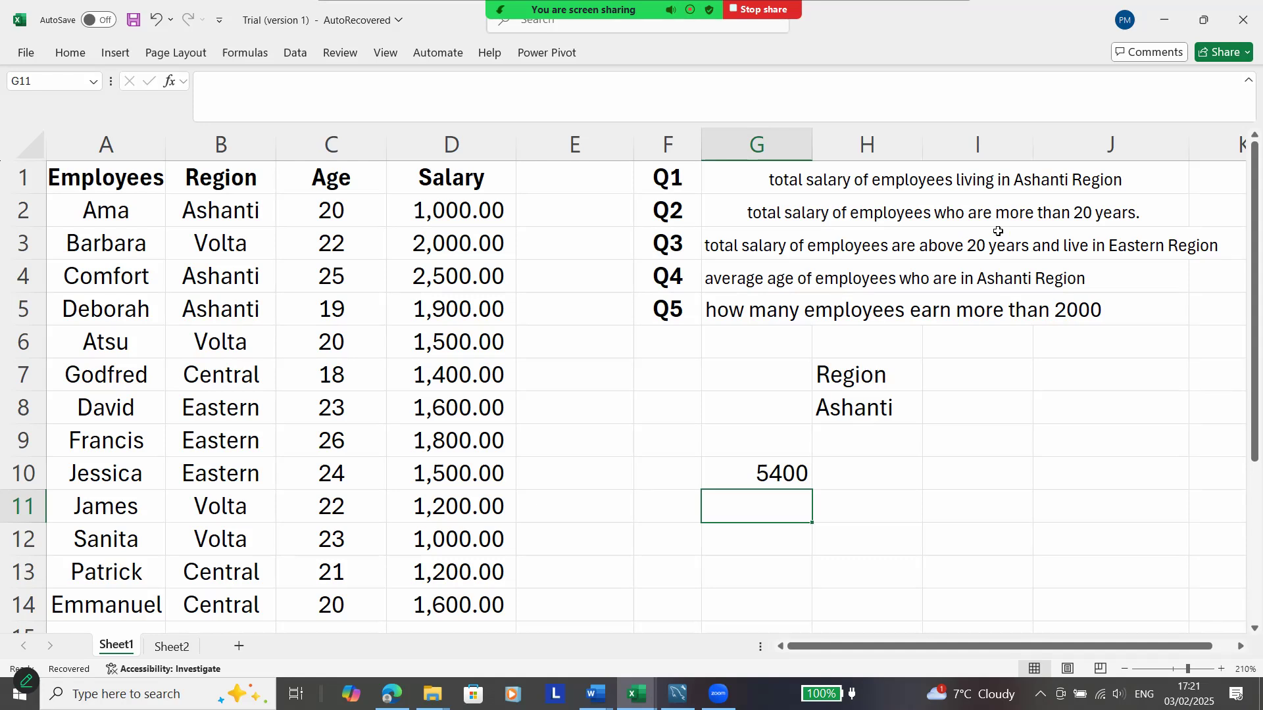
# Step: Set up an age criteria range with the heading Age in I7 and >20 in I8
pyautogui.click(998, 375)
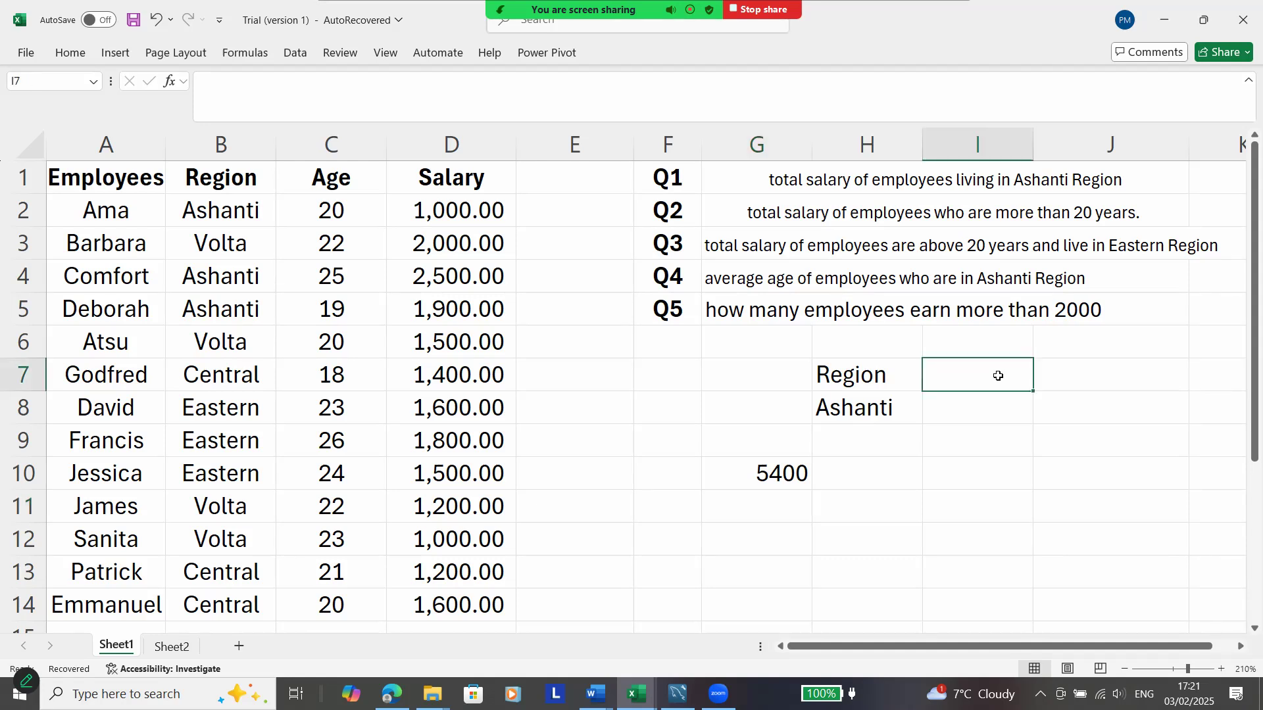
pyautogui.write('Age')
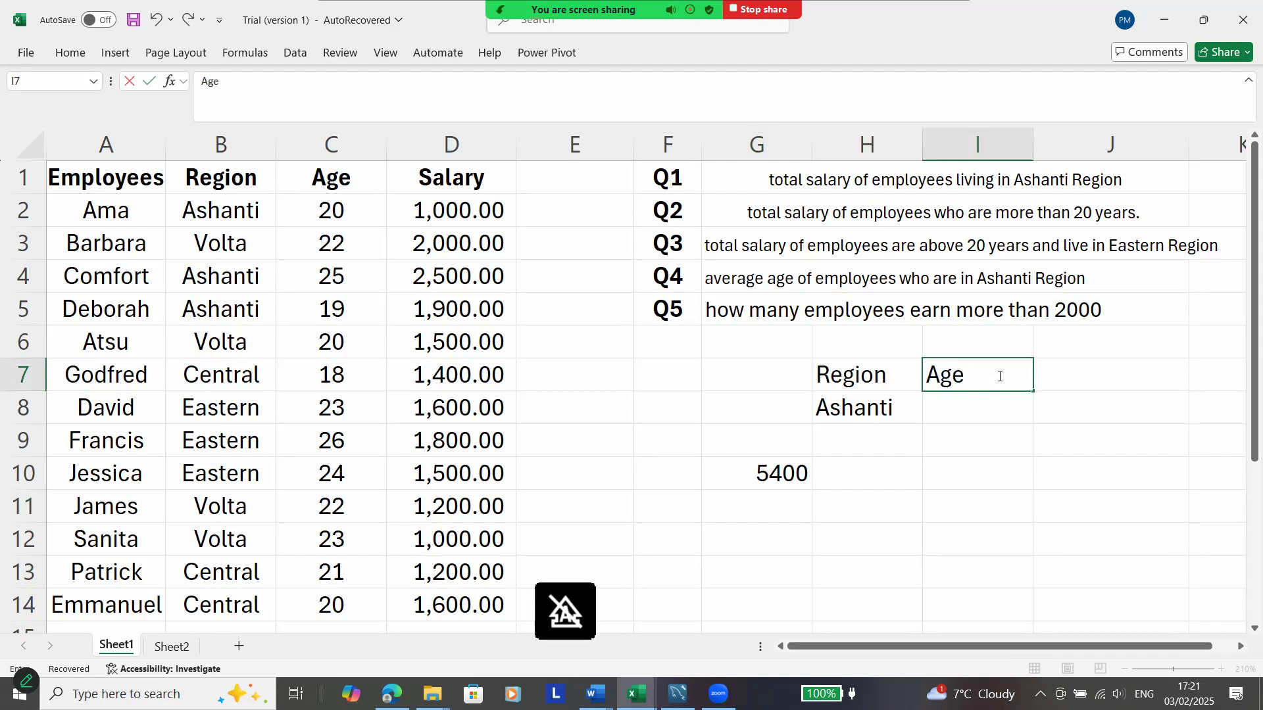
pyautogui.press('Return')
pyautogui.write('?')
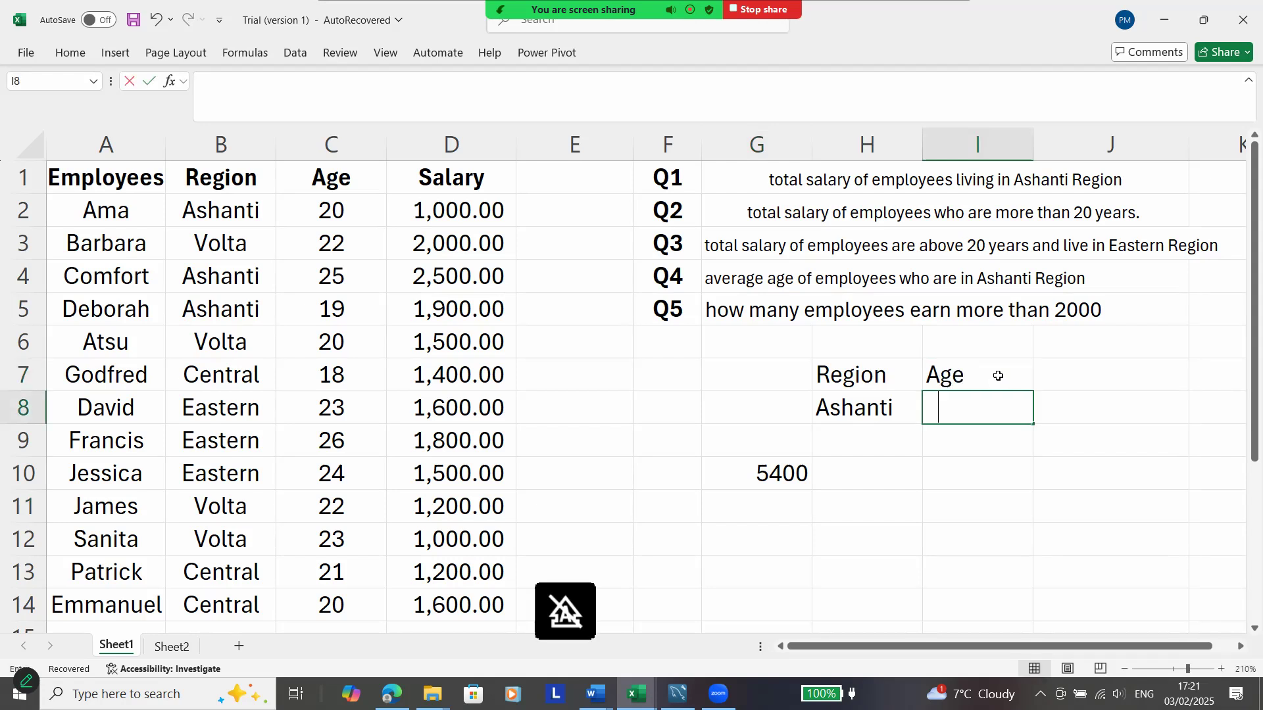
pyautogui.press('BackSpace')
pyautogui.write('>')
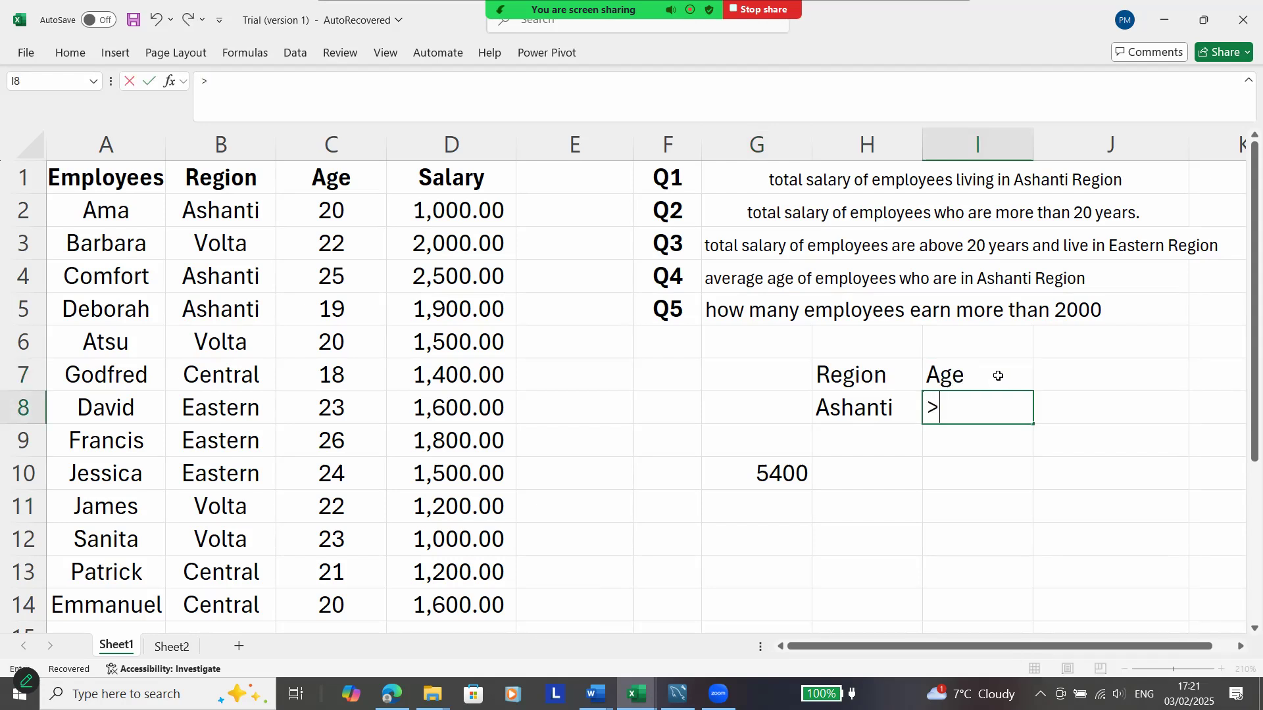
pyautogui.write('20')
# Step: Total the salaries of employees over 20 in I10 with DSUM, using database A1:D14, field 4 and criteria I7:I8
pyautogui.click(946, 479)
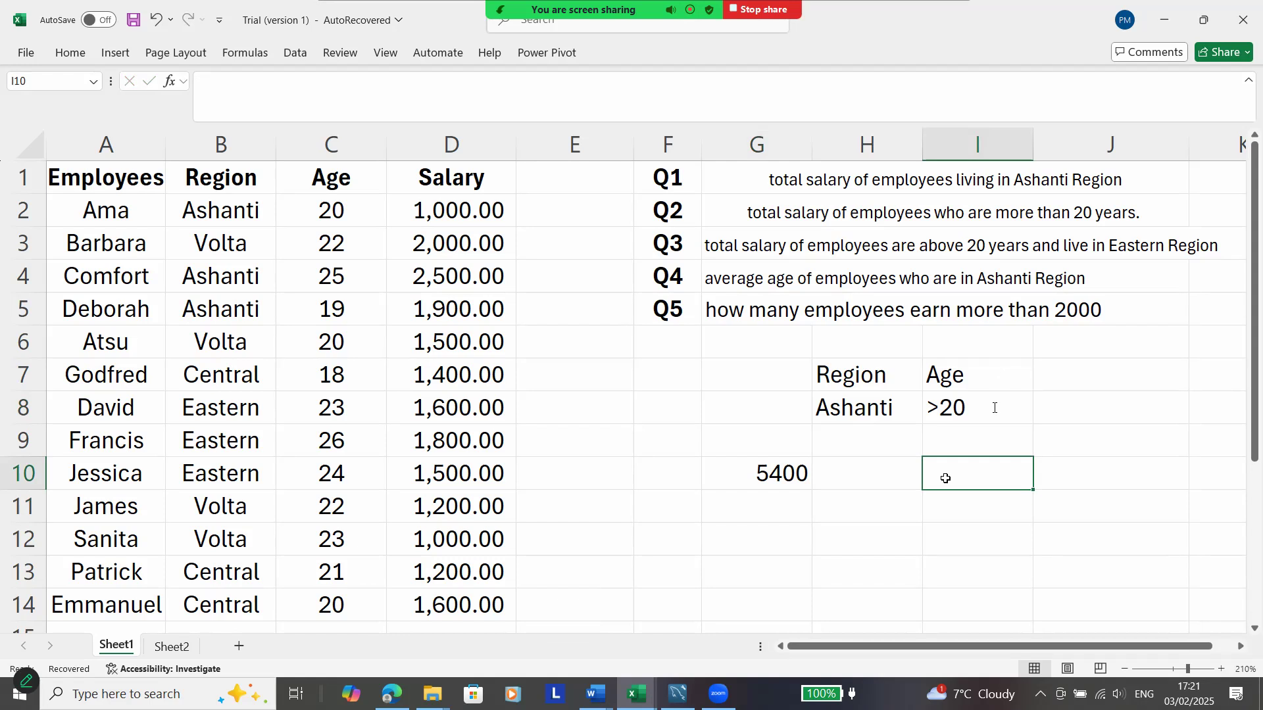
pyautogui.write('=')
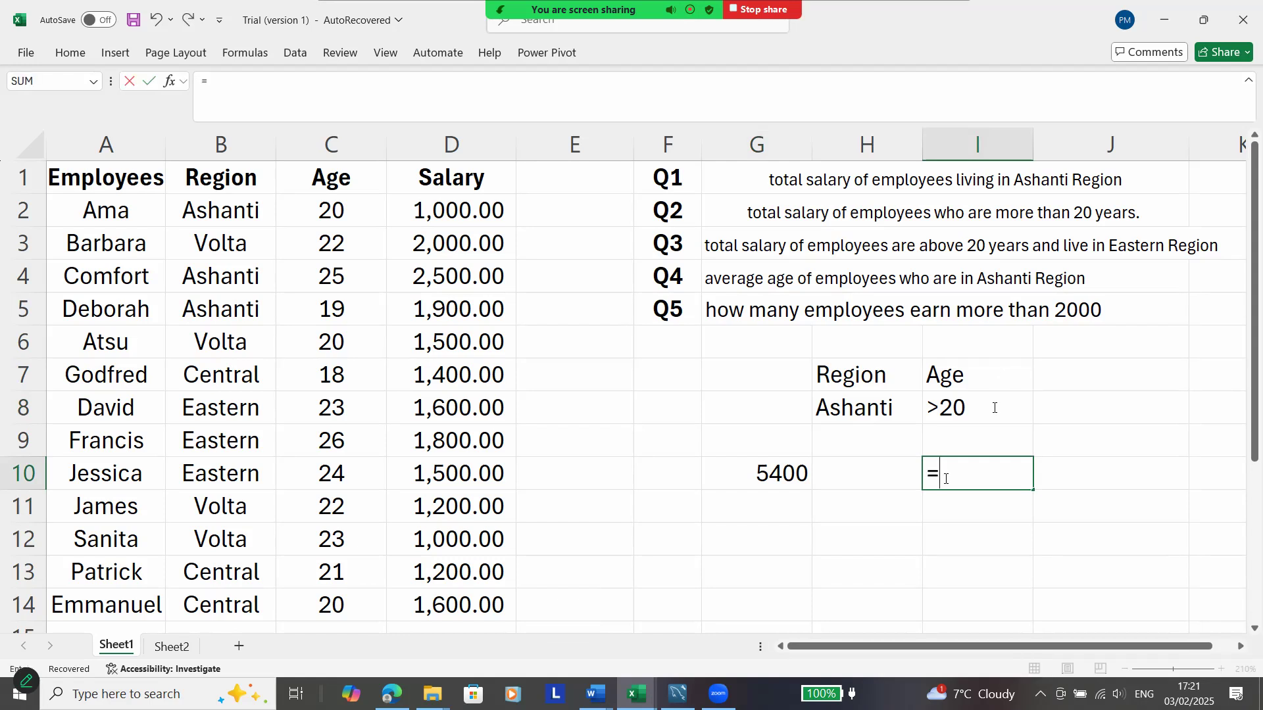
pyautogui.write('dsum(')
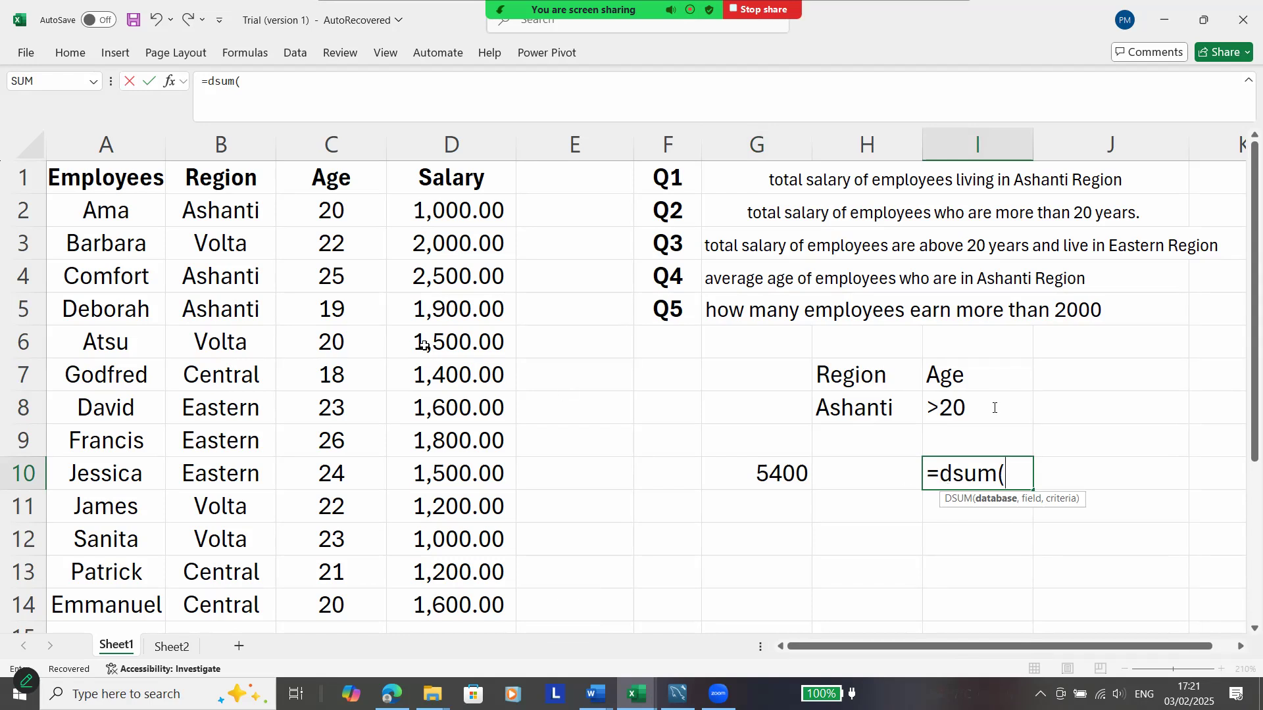
pyautogui.moveTo(83, 186); pyautogui.dragTo(428, 513)
pyautogui.moveTo(1242, 472); pyautogui.dragTo(1241, 382)
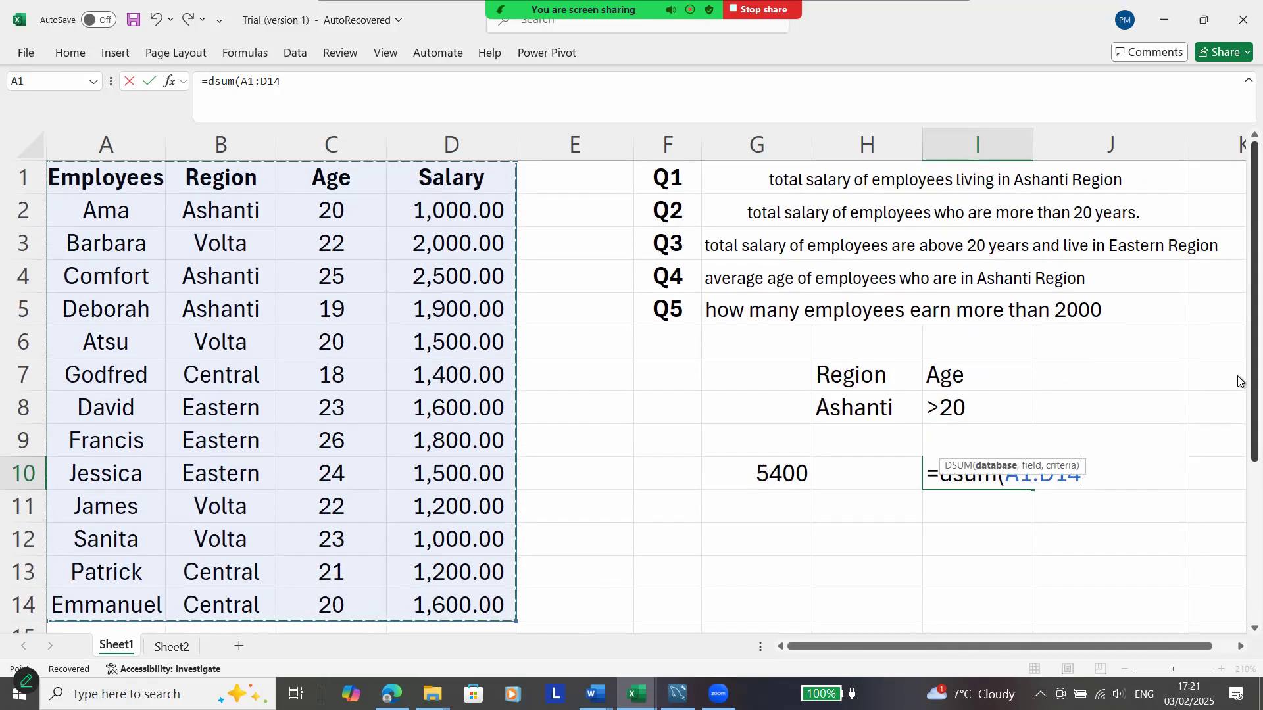
pyautogui.write(',')
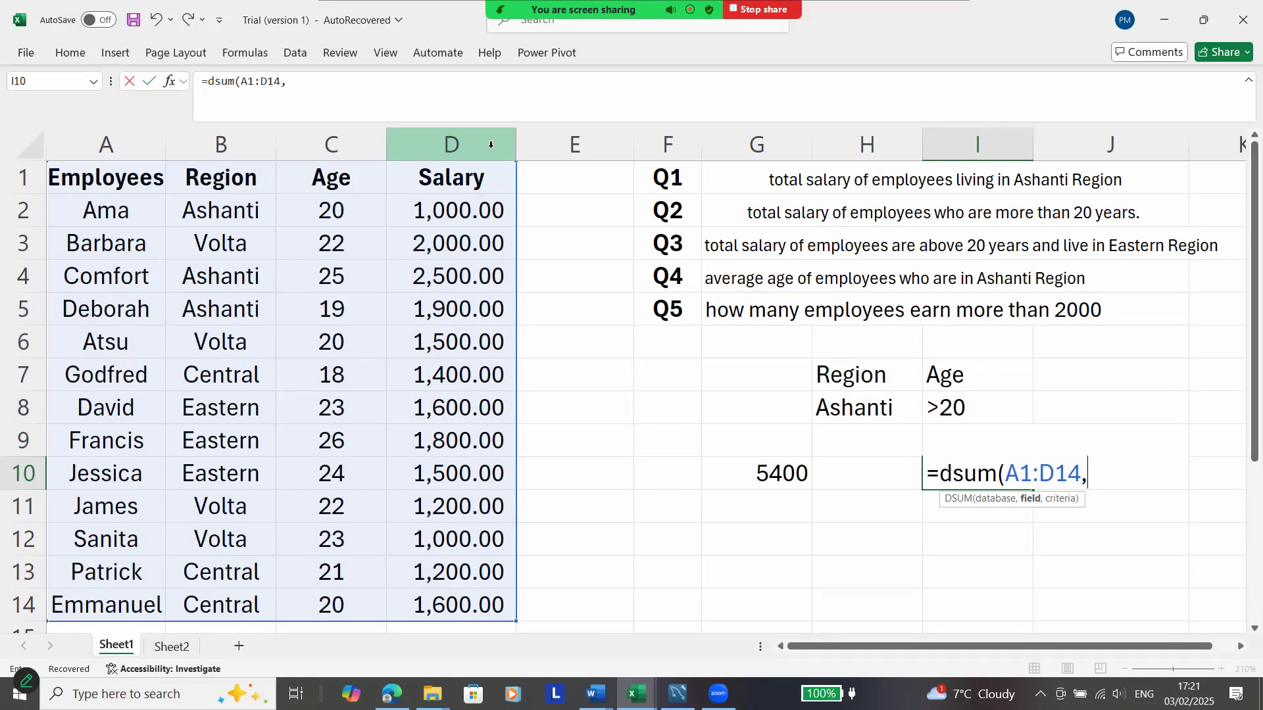
pyautogui.write('4')
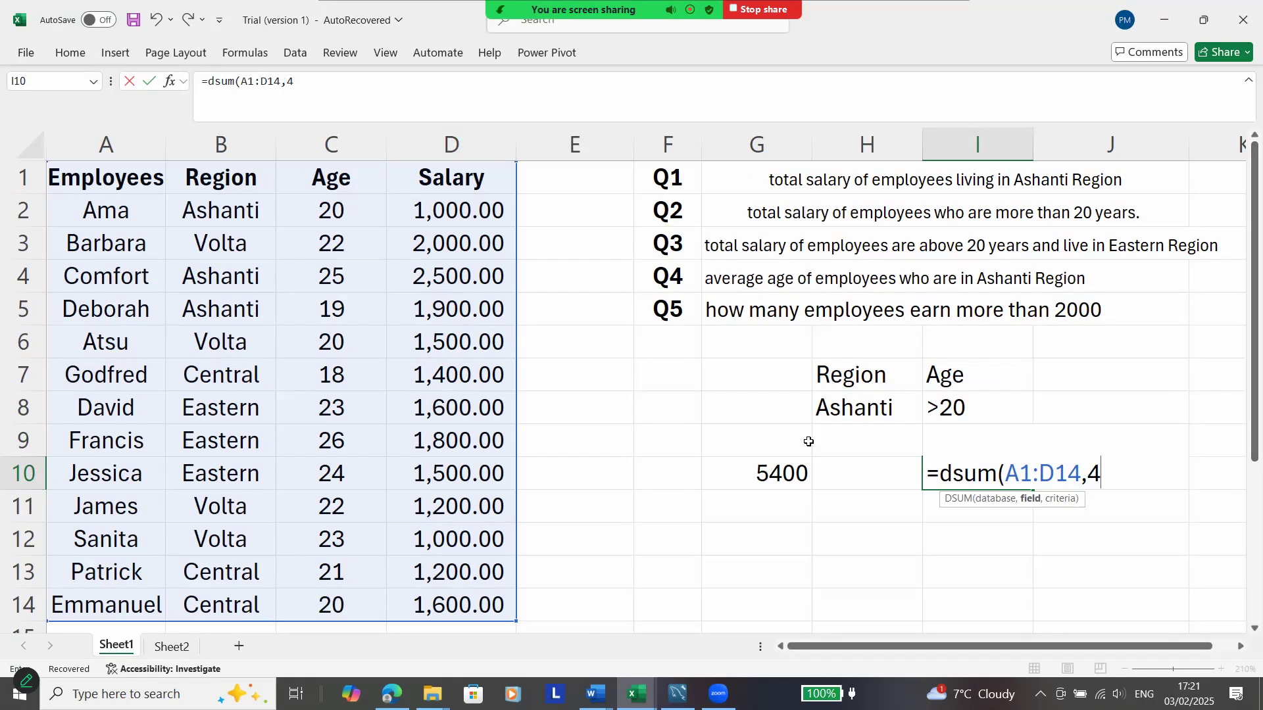
pyautogui.write(',')
pyautogui.moveTo(961, 376); pyautogui.dragTo(963, 392)
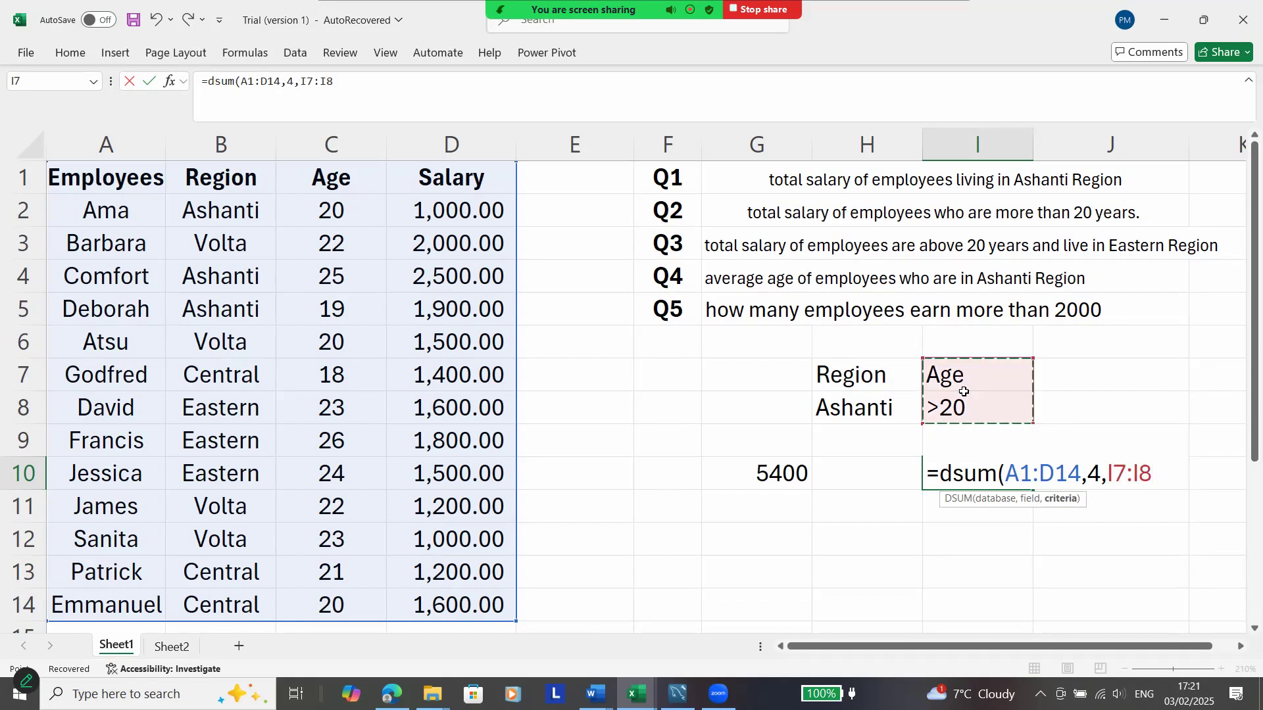
pyautogui.write(')')
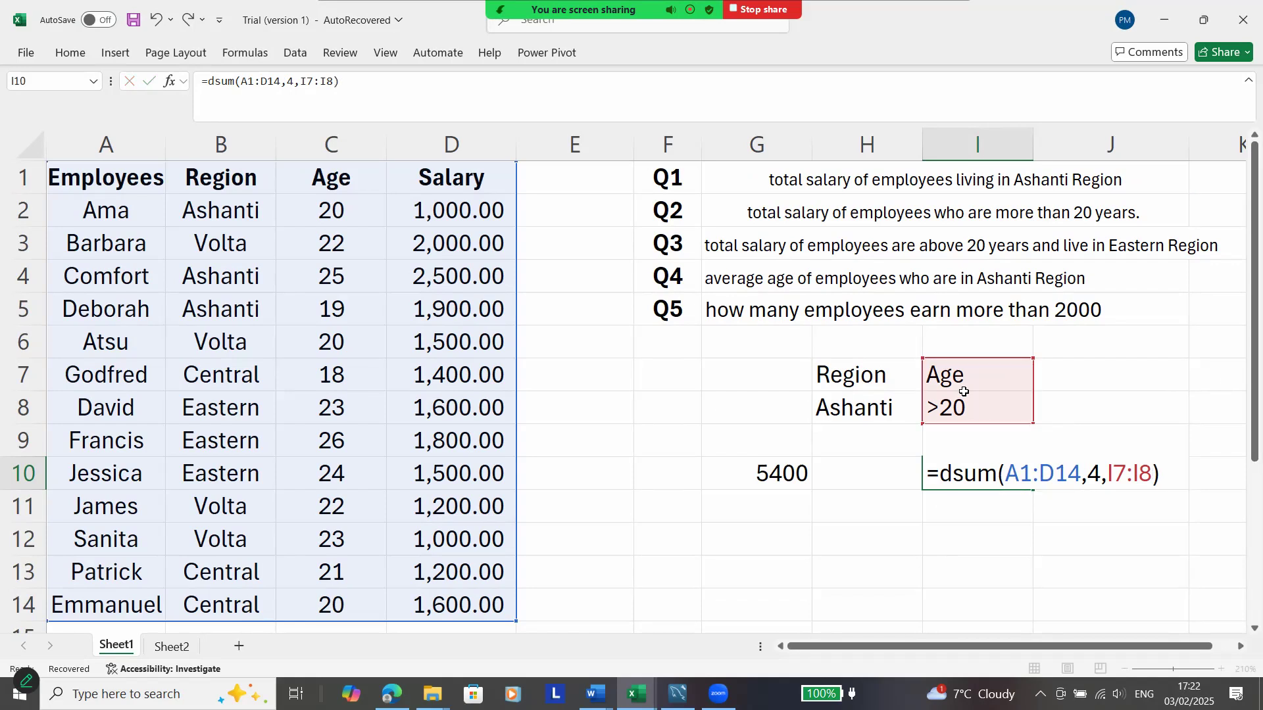
pyautogui.press('Return')
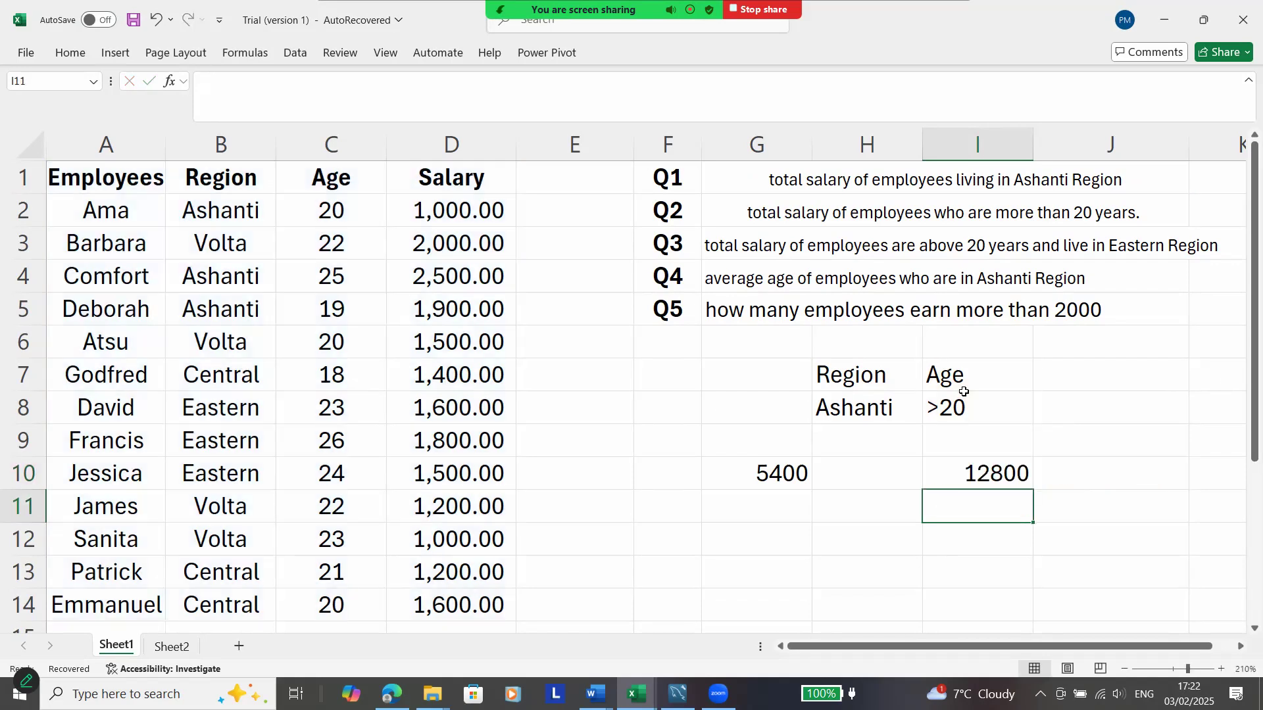
# Step: Clear the criteria and DSUM results from cells G7 to I10
pyautogui.click(1005, 471)
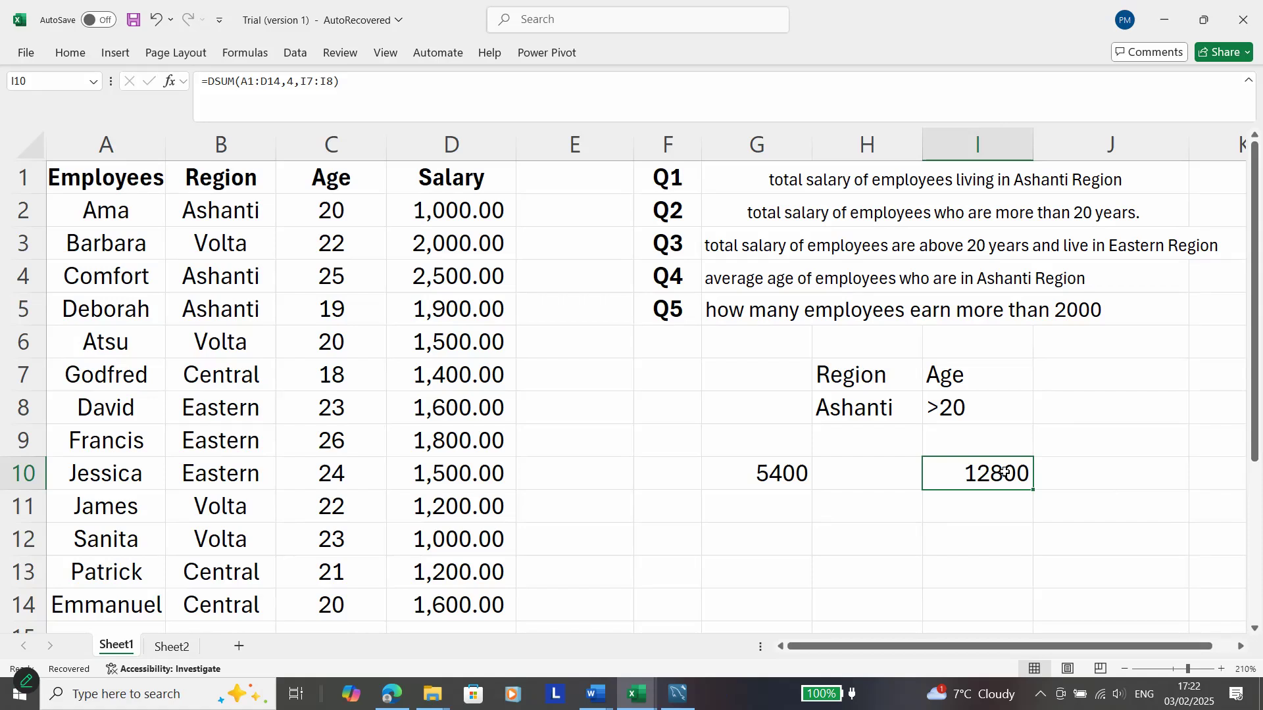
pyautogui.moveTo(1004, 474); pyautogui.dragTo(714, 389)
pyautogui.press('Delete')
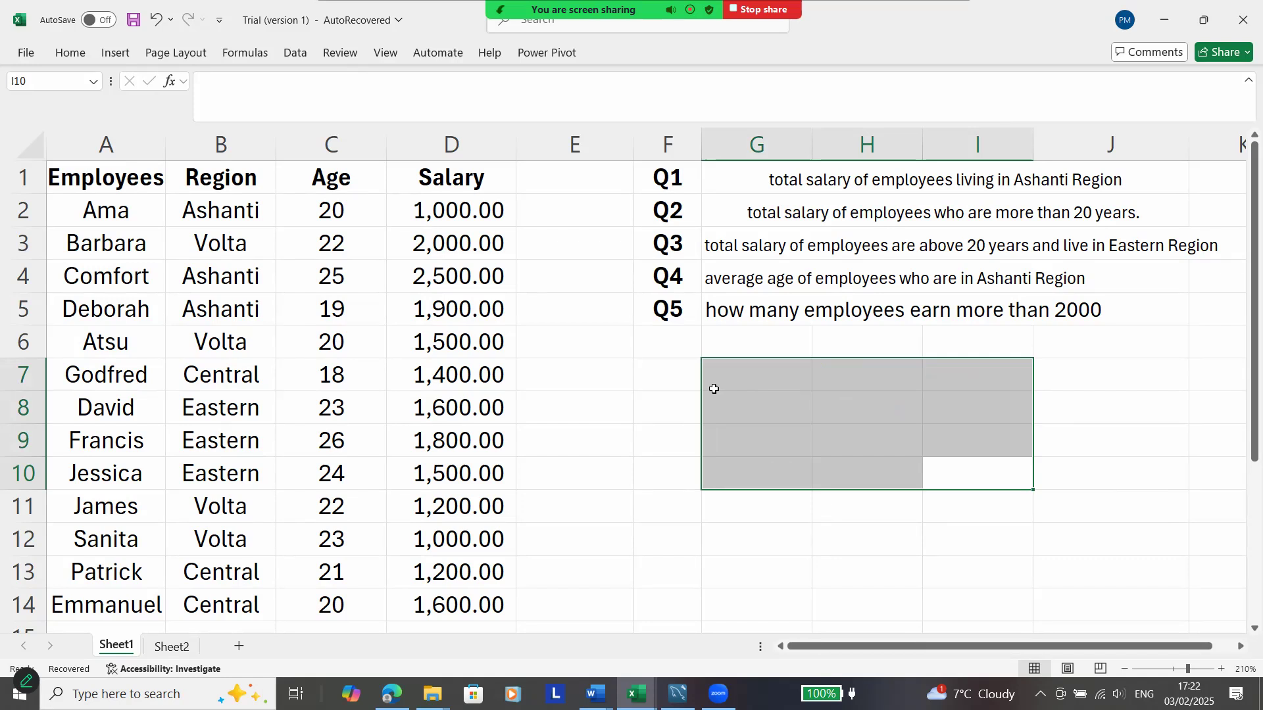
# Step: Set up a two-condition criteria range in G7:H8 with Age >20 and Region Eastern
pyautogui.click(749, 385)
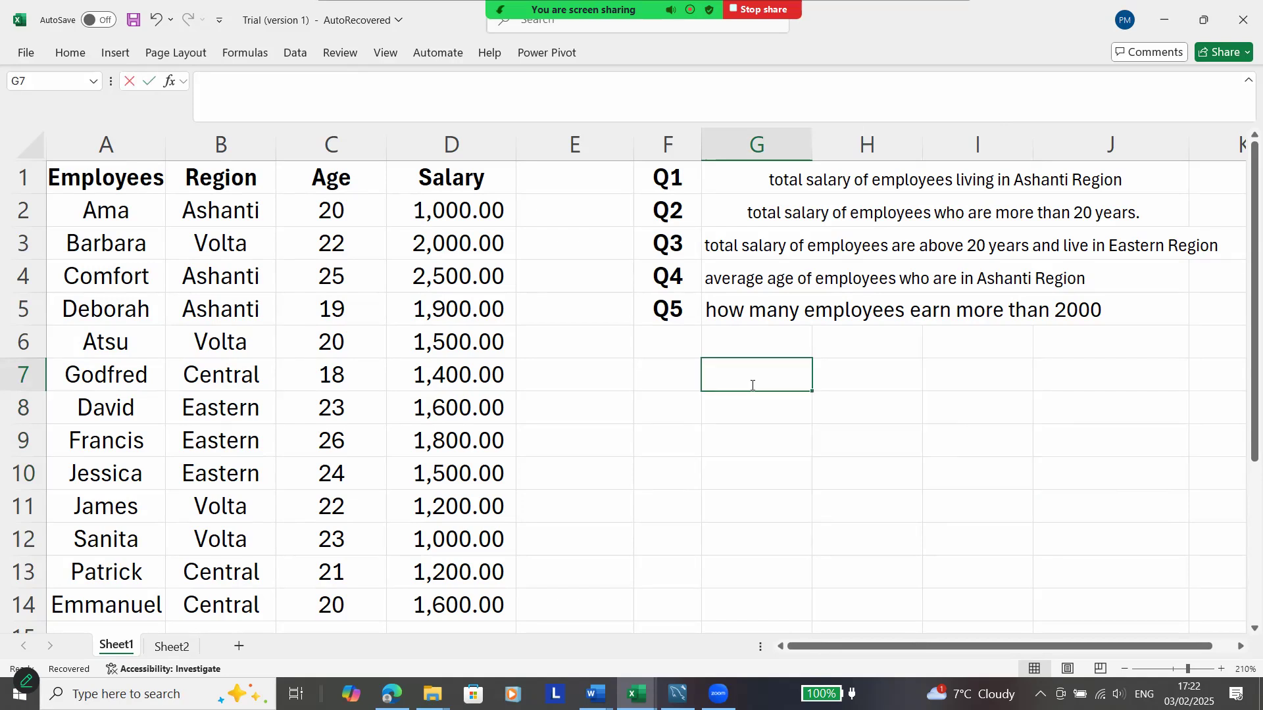
pyautogui.write('Age')
pyautogui.press('Return')
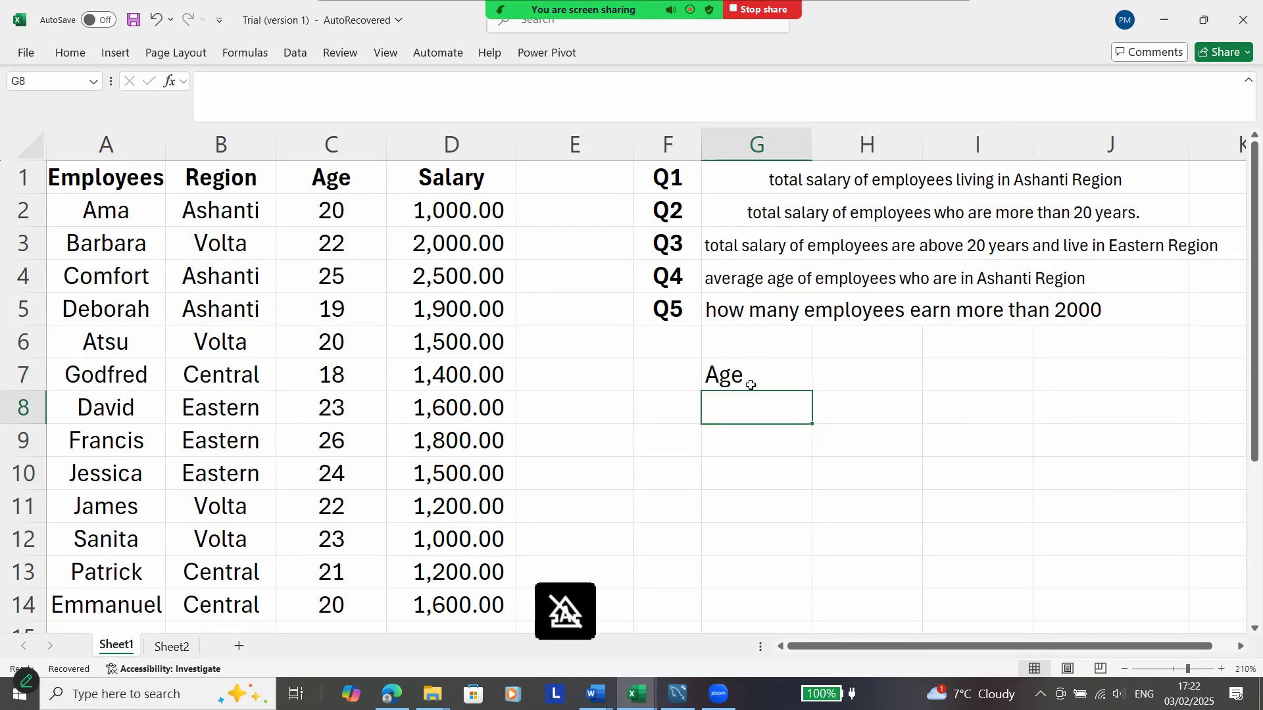
pyautogui.write('>20')
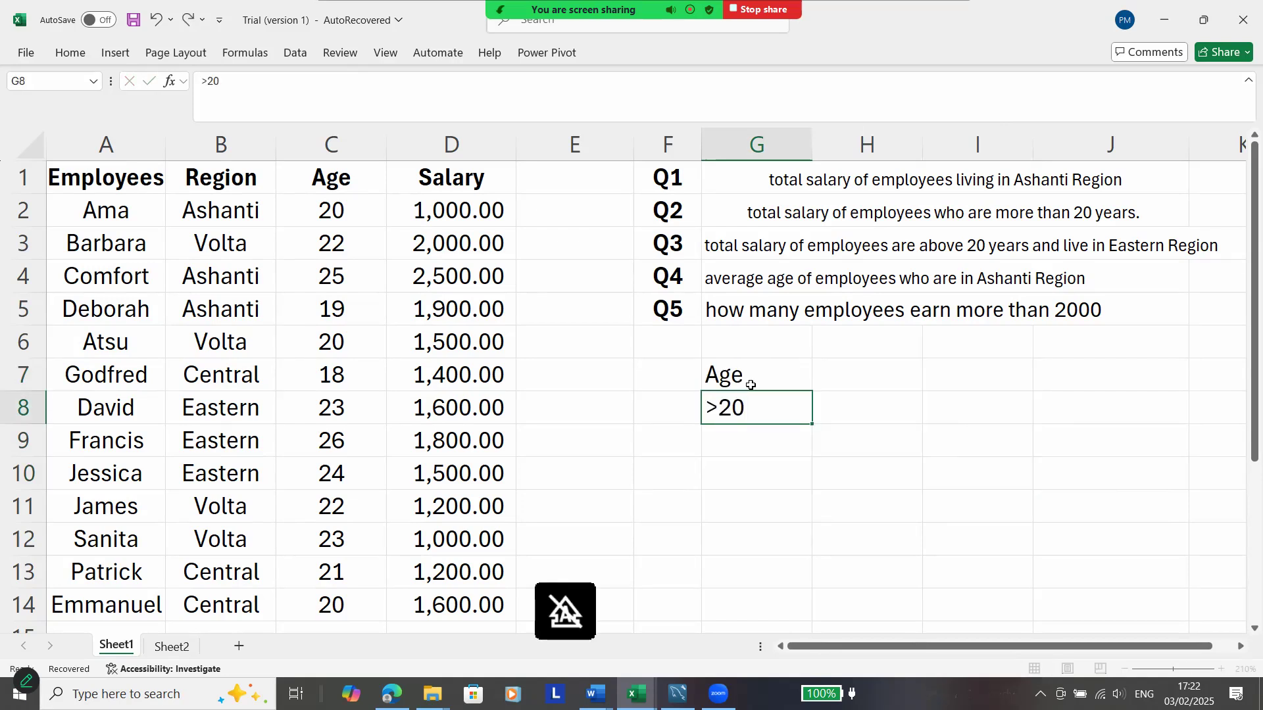
pyautogui.press('Up')
pyautogui.press('Right')
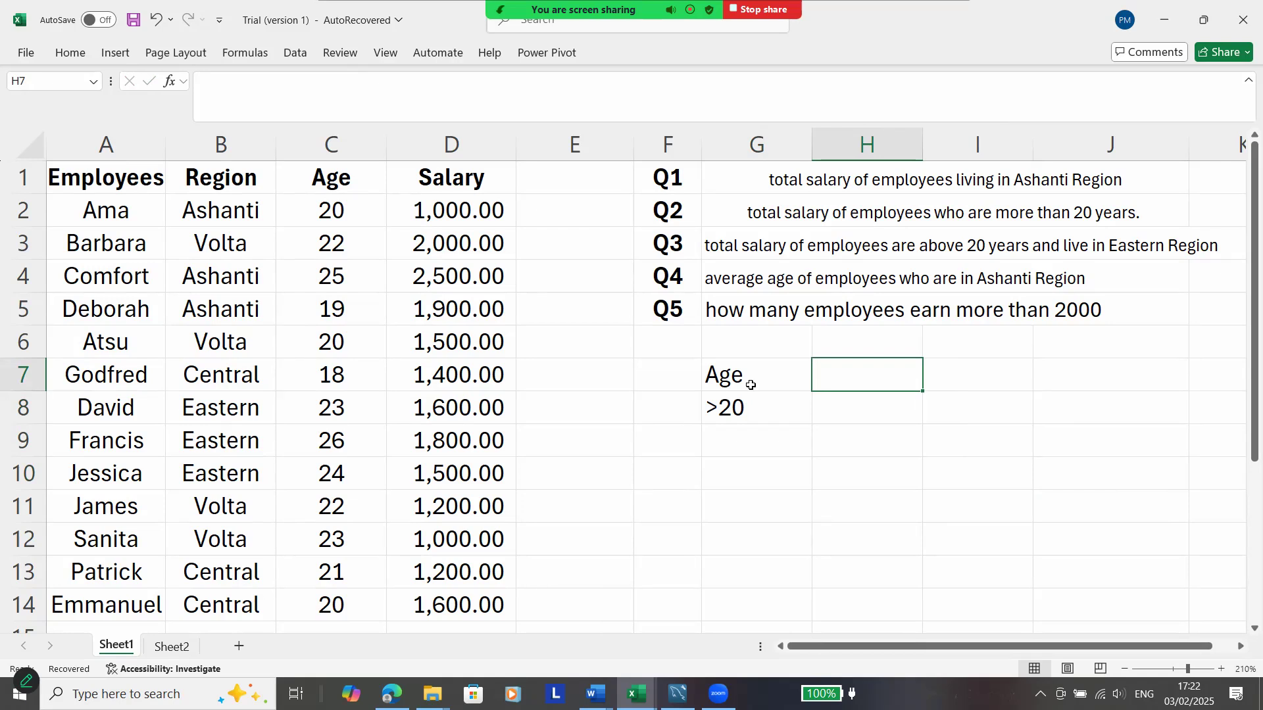
pyautogui.write('Reg')
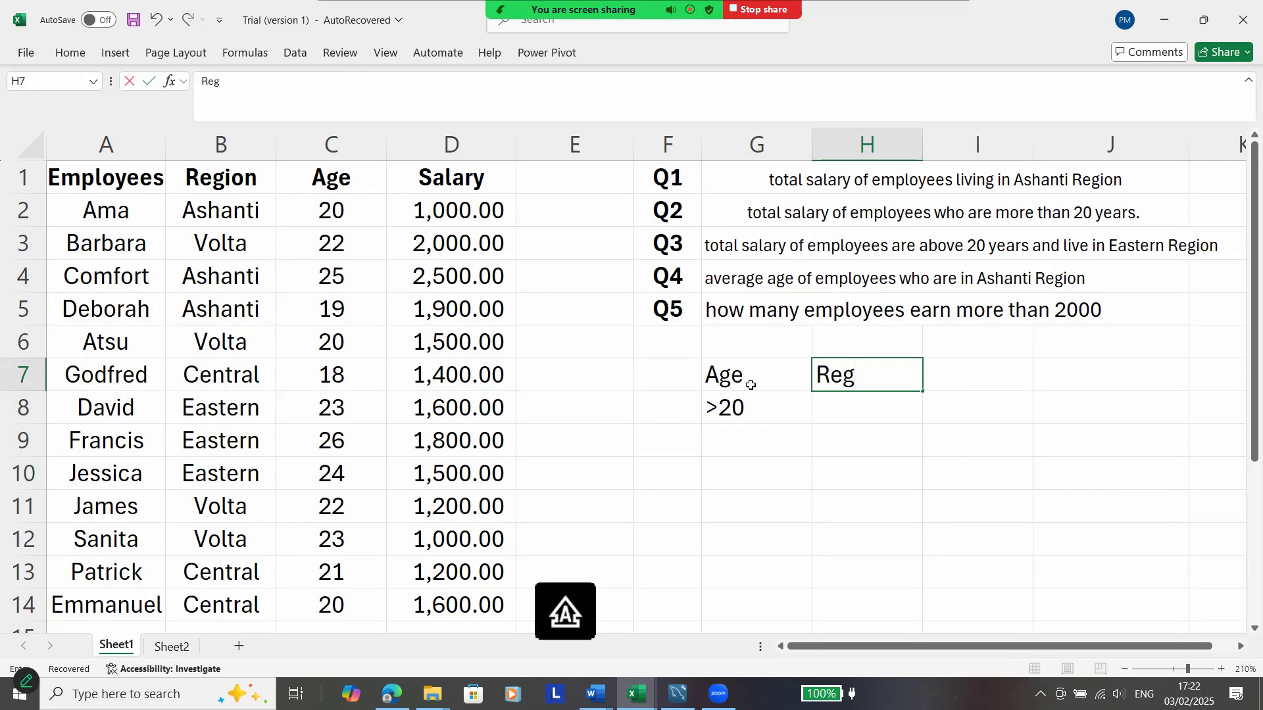
pyautogui.write('ion')
pyautogui.press('Return')
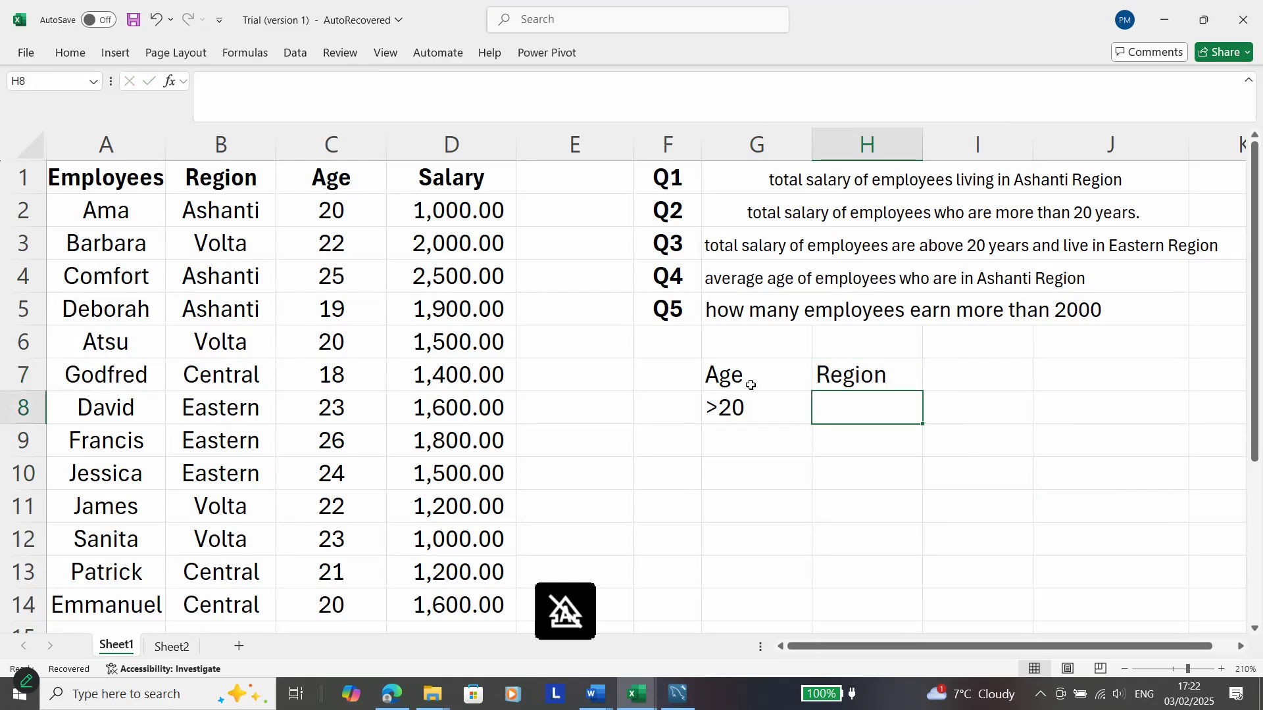
pyautogui.write('Eastern')
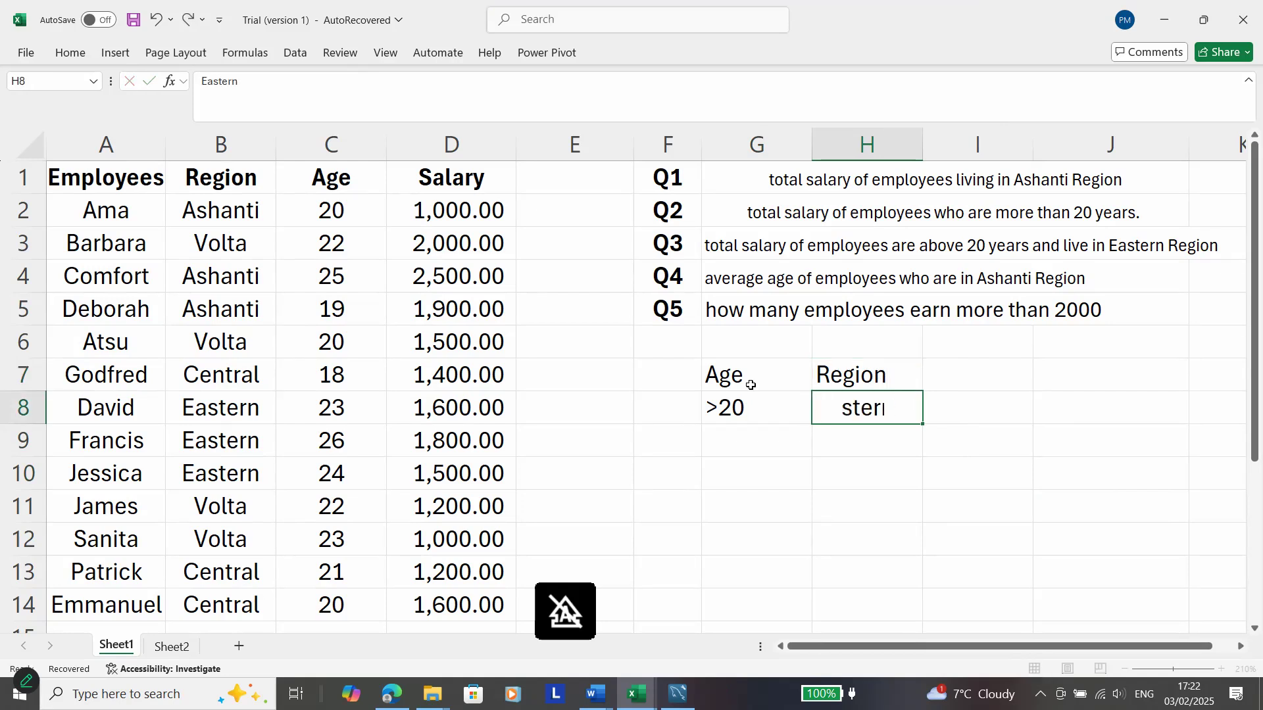
pyautogui.press('Return')
# Step: Total the salaries of Eastern Region employees over 20 in G10 with DSUM, using database A1:D14, field 4 and criteria G7:H8
pyautogui.press('Return')
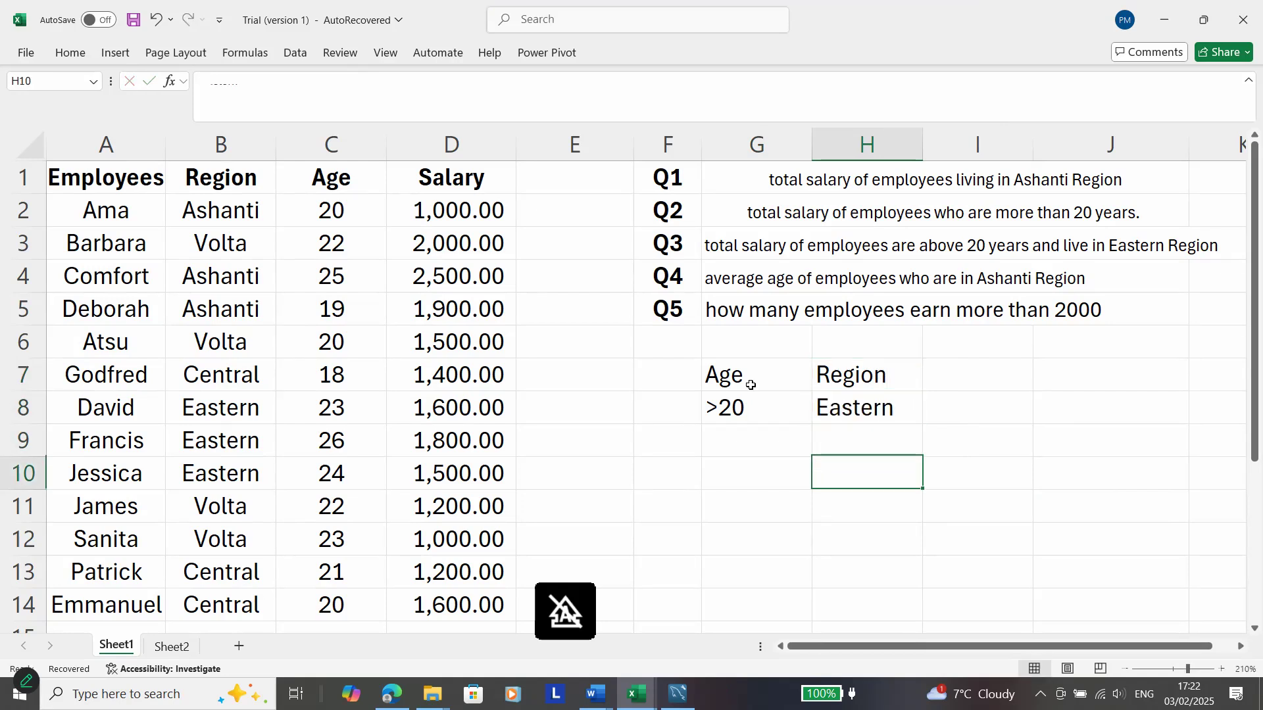
pyautogui.press('Left')
pyautogui.write('=')
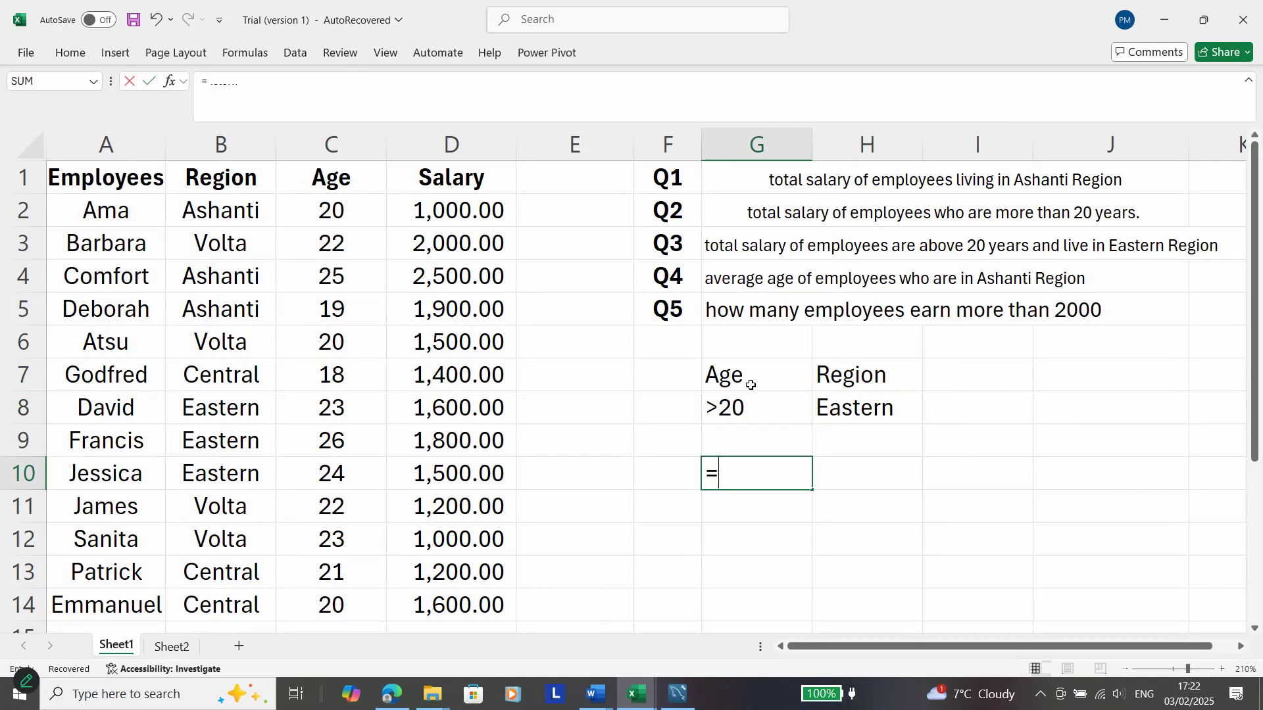
pyautogui.write('dsum')
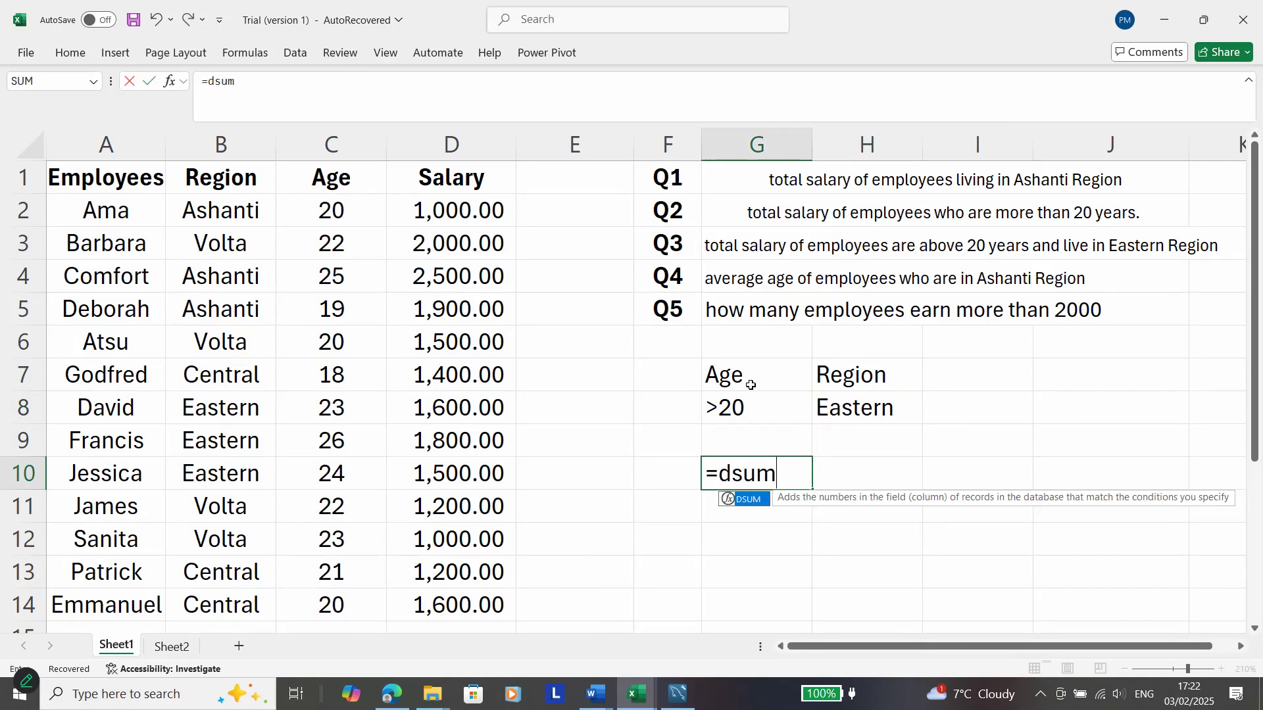
pyautogui.write('(')
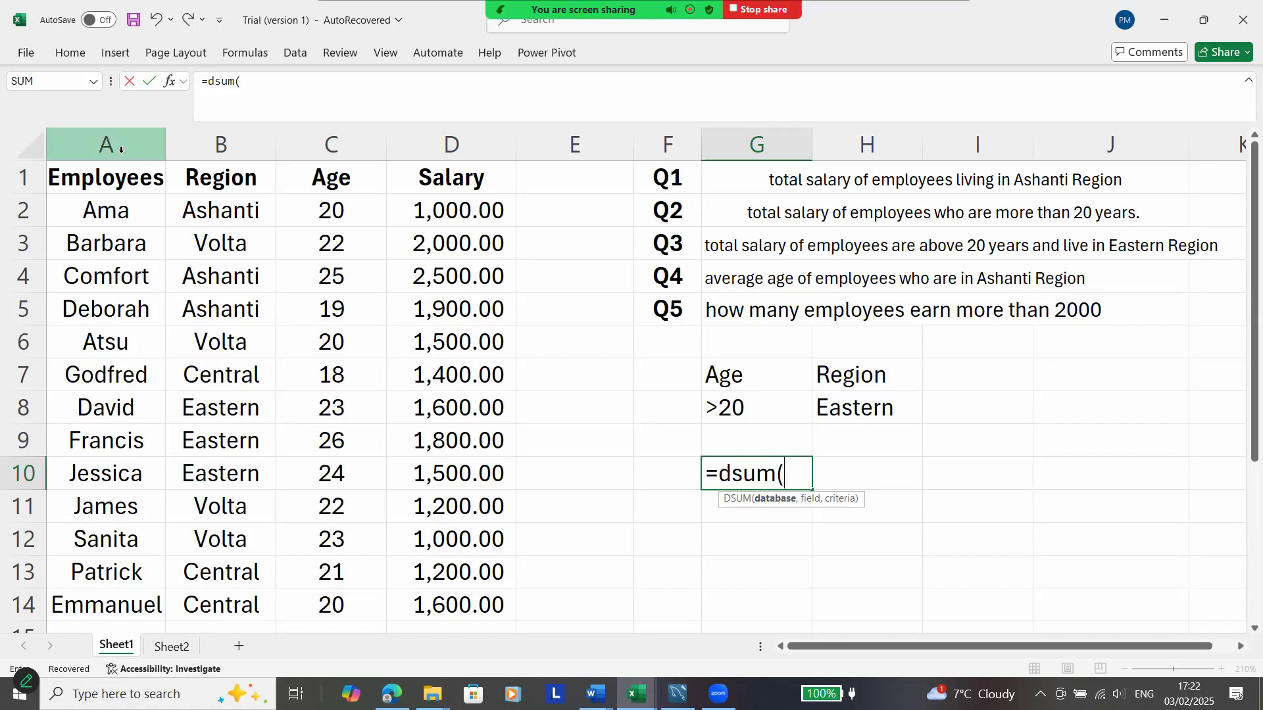
pyautogui.moveTo(120, 176); pyautogui.dragTo(404, 644)
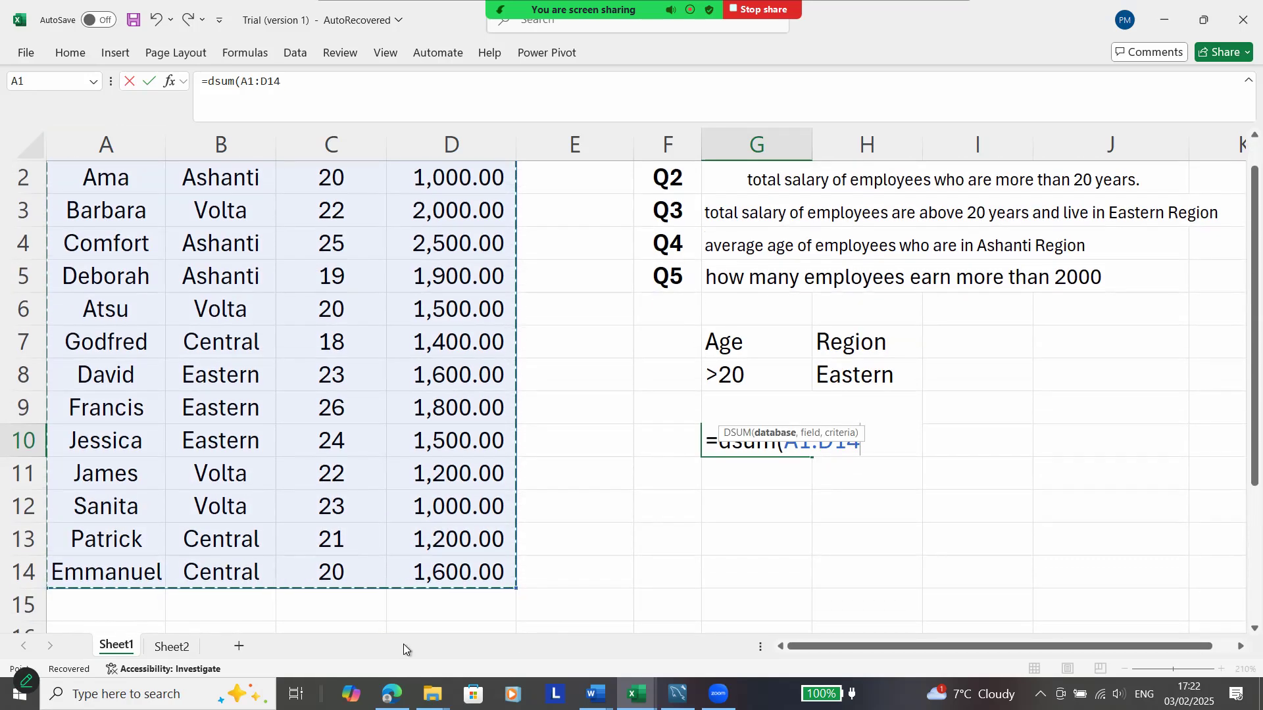
pyautogui.write(',')
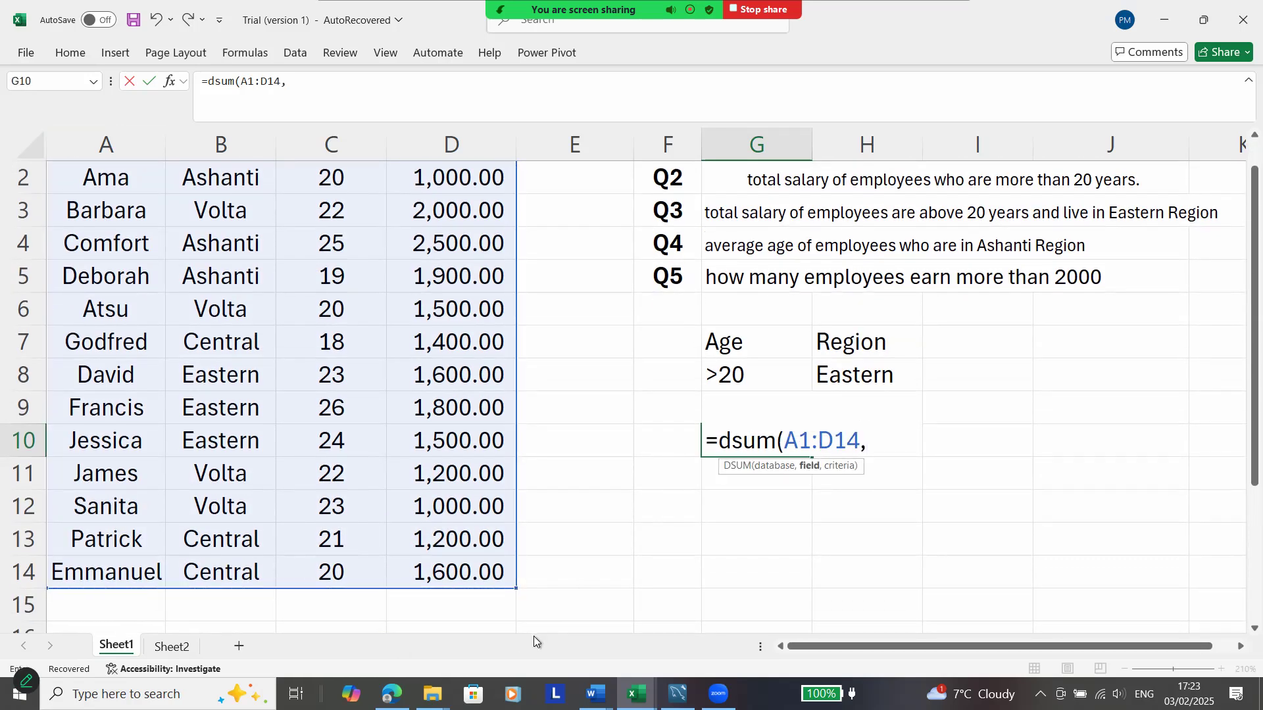
pyautogui.moveTo(1242, 490); pyautogui.dragTo(1239, 461)
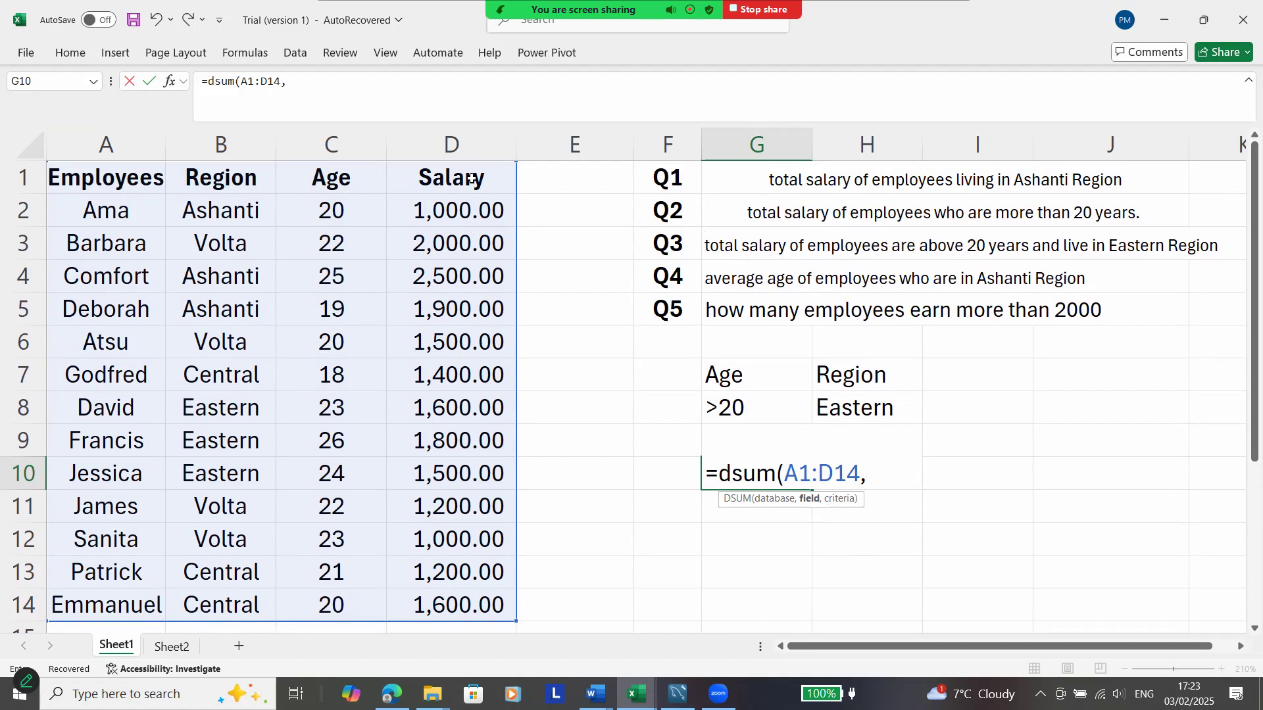
pyautogui.write(',')
pyautogui.moveTo(758, 381); pyautogui.dragTo(828, 407)
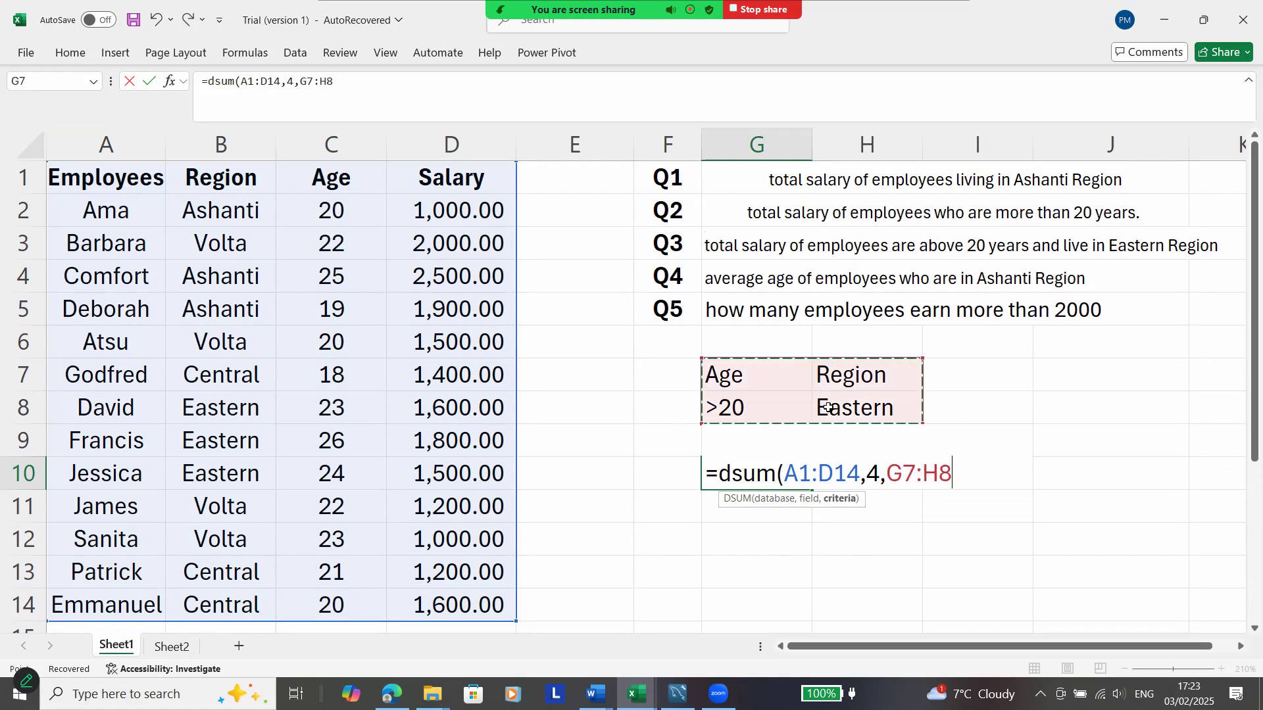
pyautogui.write(')')
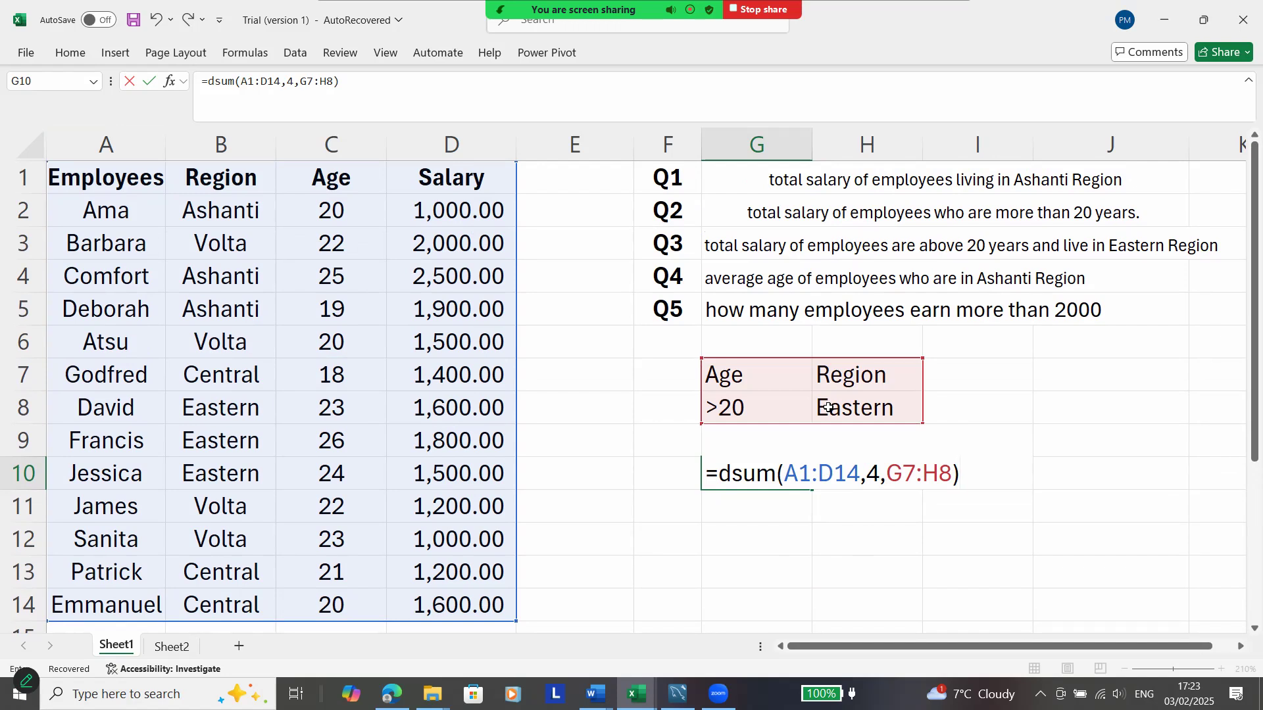
pyautogui.press('Return')
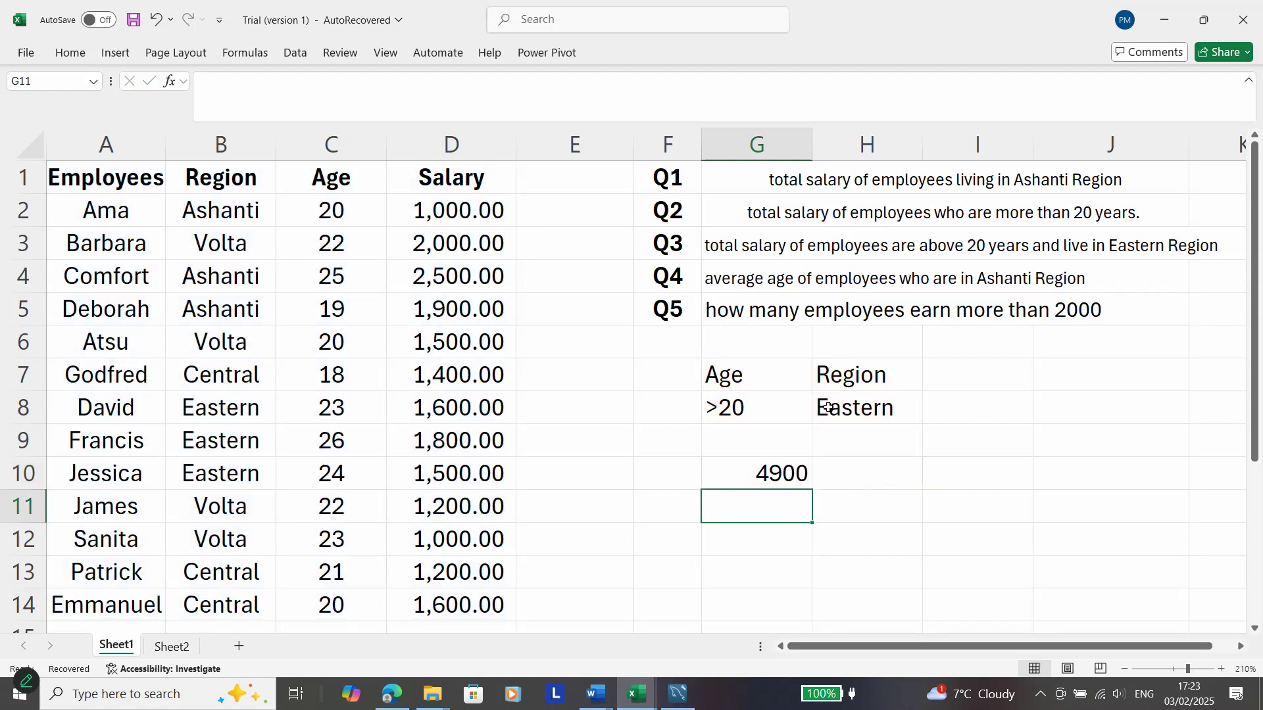
# Step: Clear the age and region criteria and the DSUM result from cells G7 to H10
pyautogui.click(783, 479)
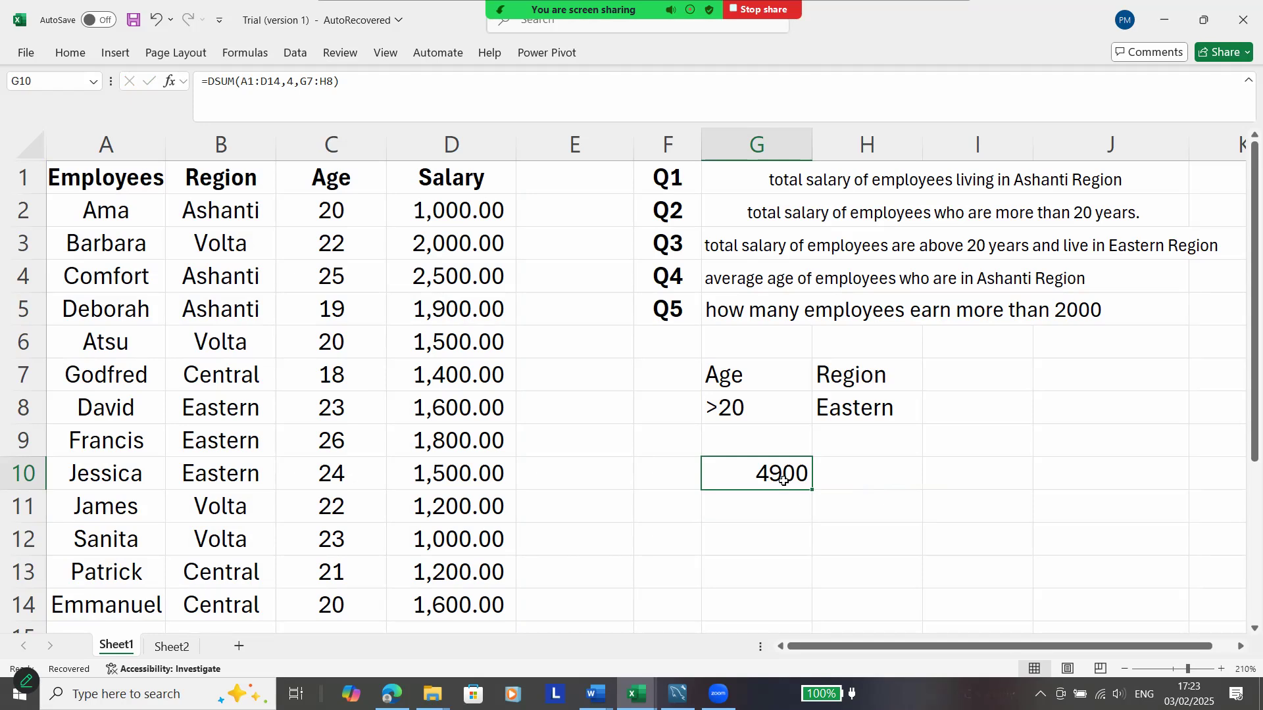
pyautogui.moveTo(863, 480); pyautogui.dragTo(765, 381)
pyautogui.press('Delete')
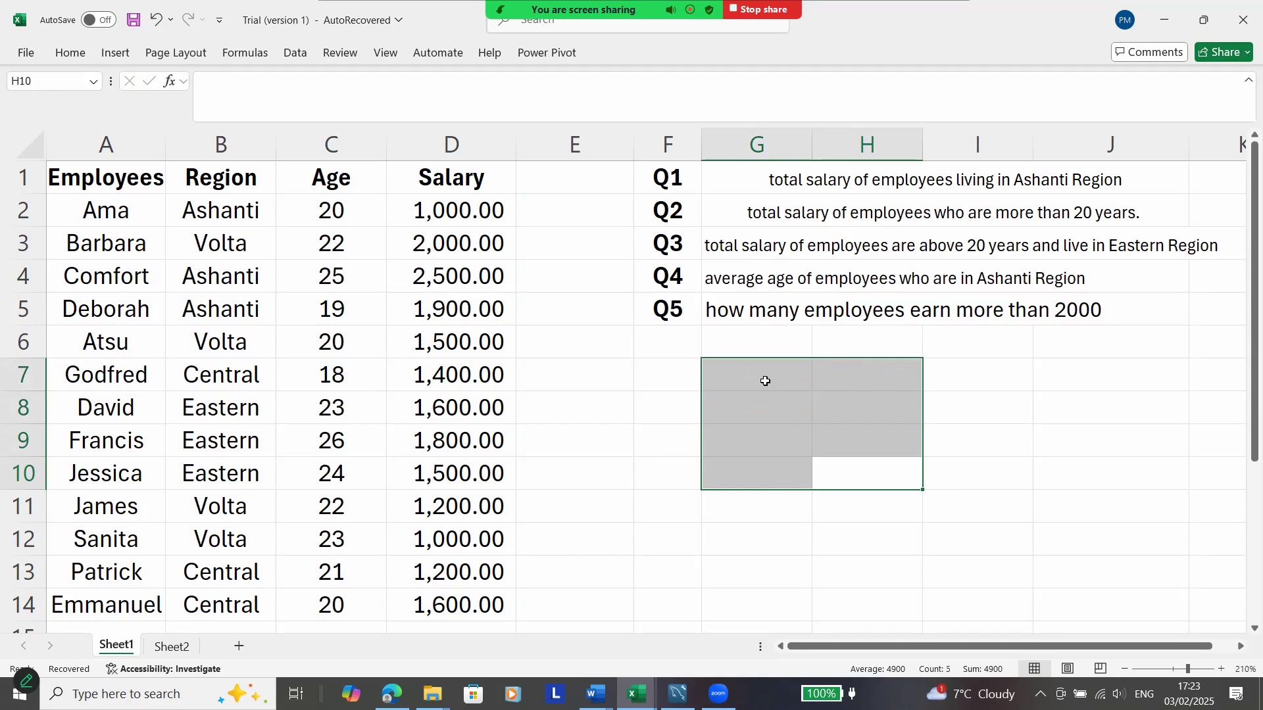
# Step: Set up a region criteria range with the heading Region in G8 and Ashanti in G9
pyautogui.click(765, 408)
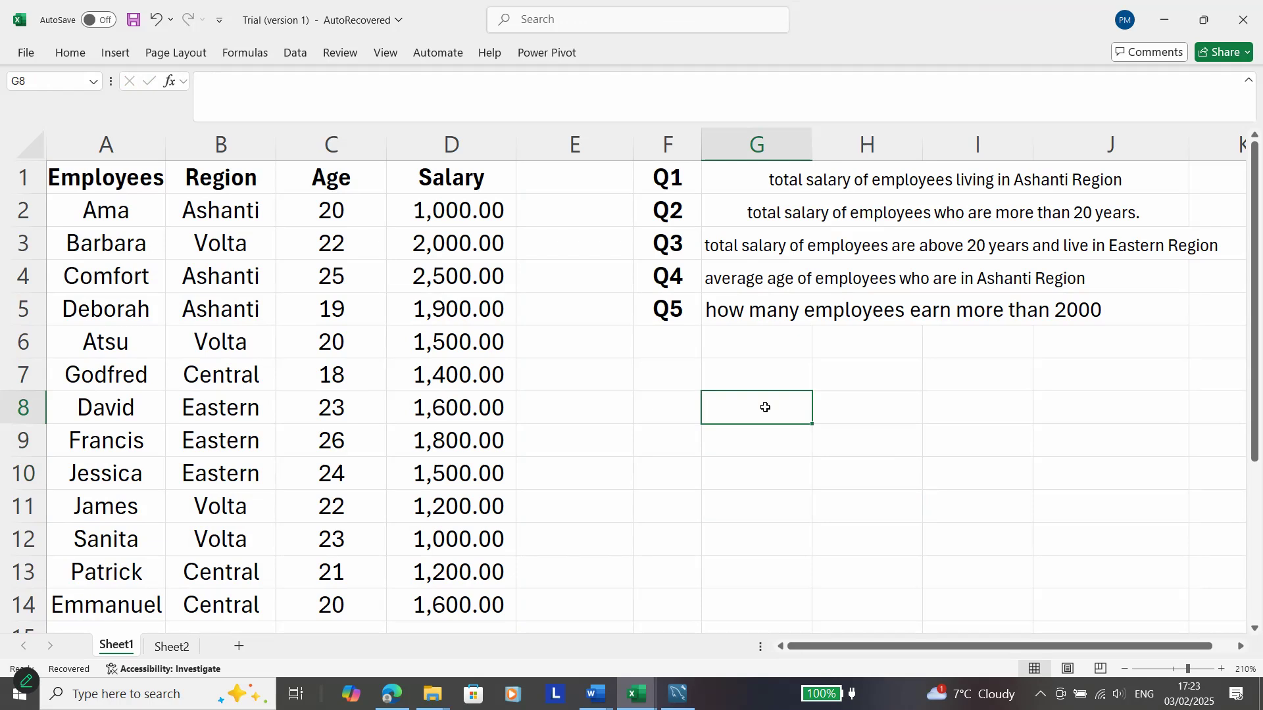
pyautogui.write('Region')
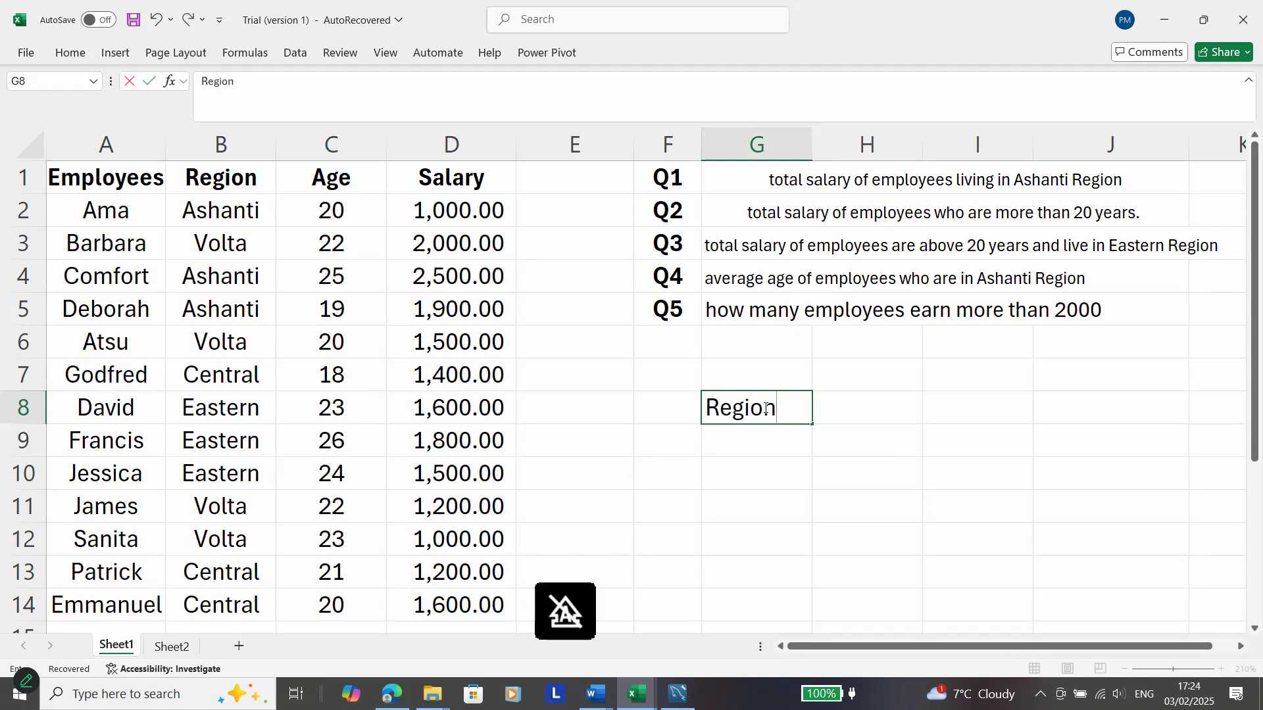
pyautogui.press('Return')
pyautogui.write('A')
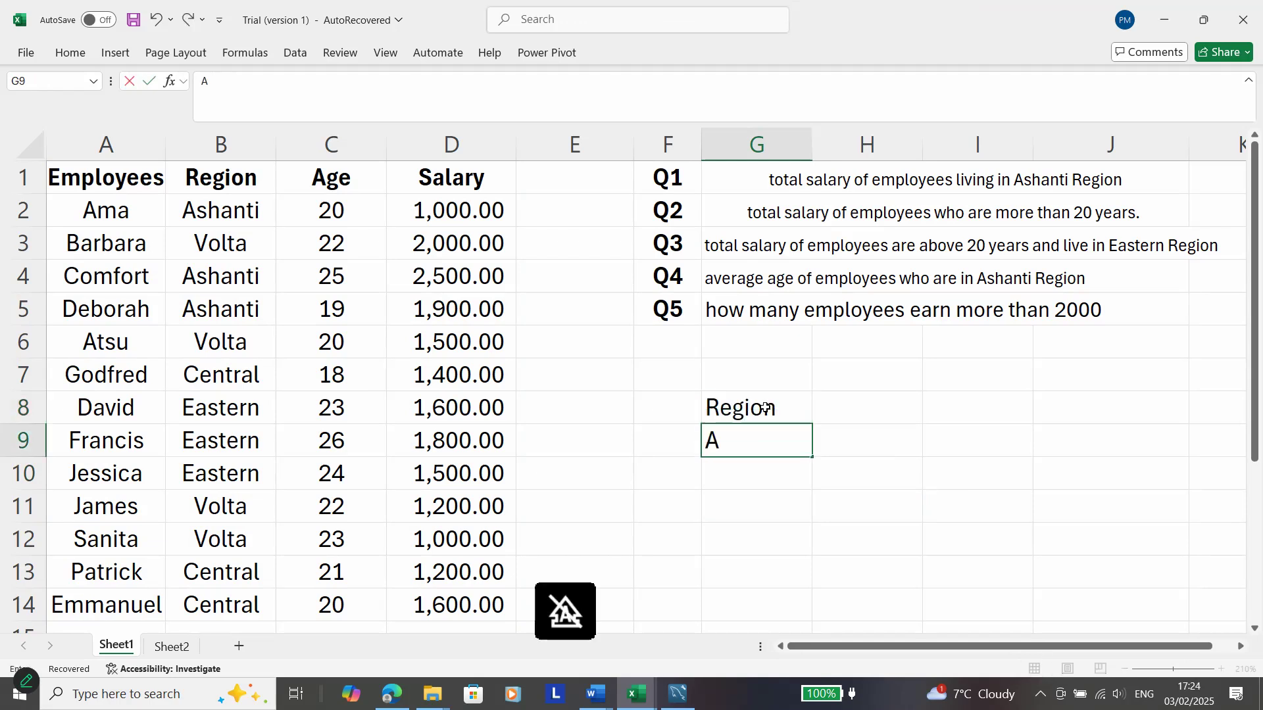
pyautogui.write('SAHANTI')
pyautogui.press('BackSpace')
pyautogui.press('BackSpace')
pyautogui.press('BackSpace')
pyautogui.press('BackSpace')
pyautogui.press('BackSpace')
pyautogui.press('BackSpace')
pyautogui.press('BackSpace')
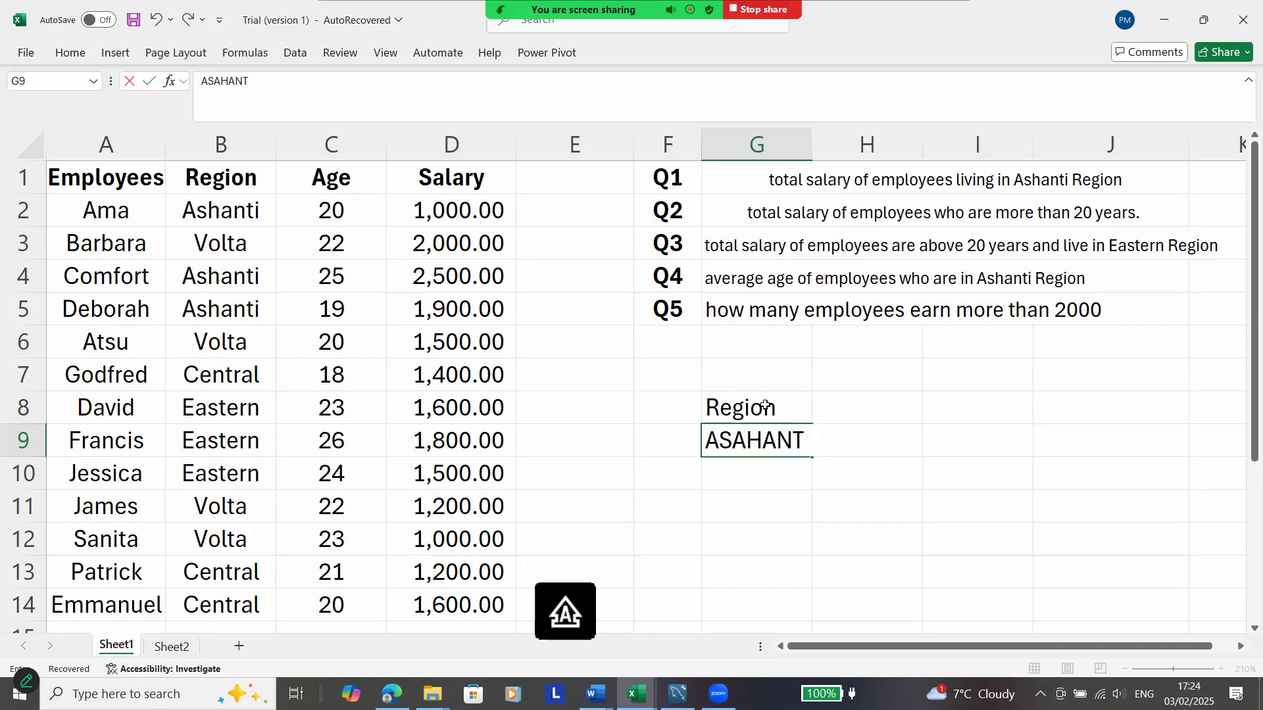
pyautogui.write('shanti')
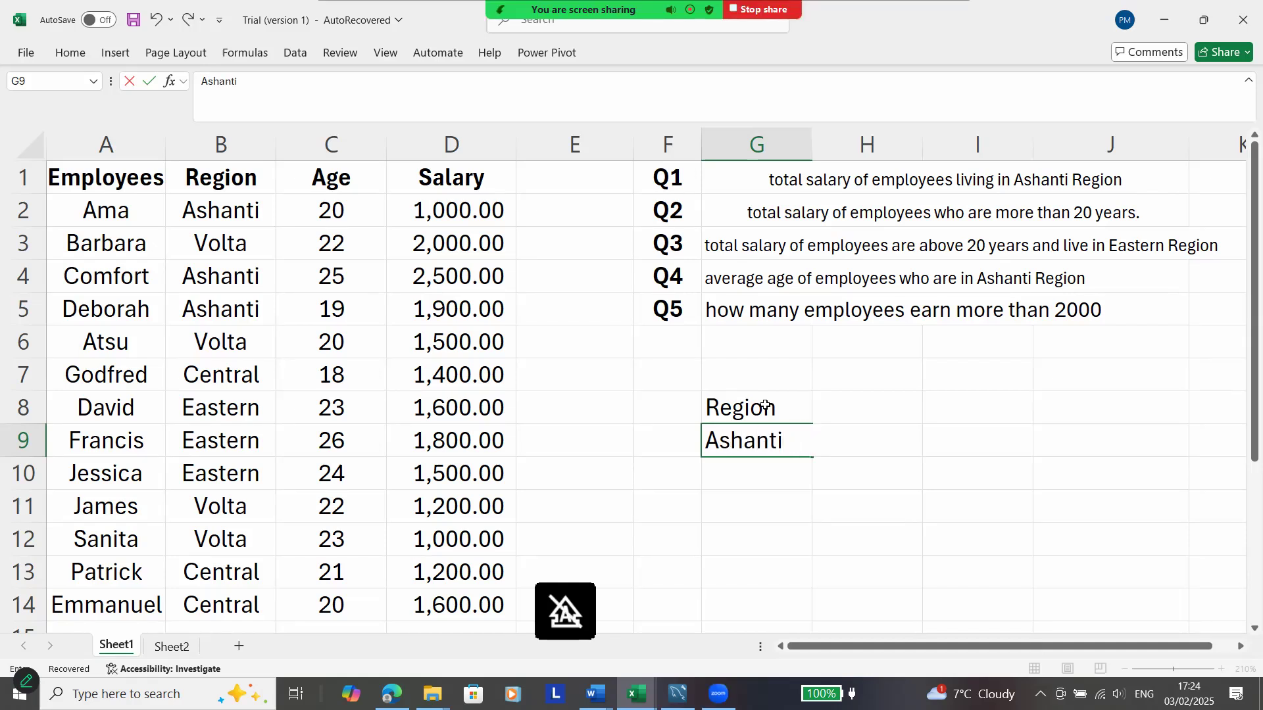
pyautogui.press('Return')
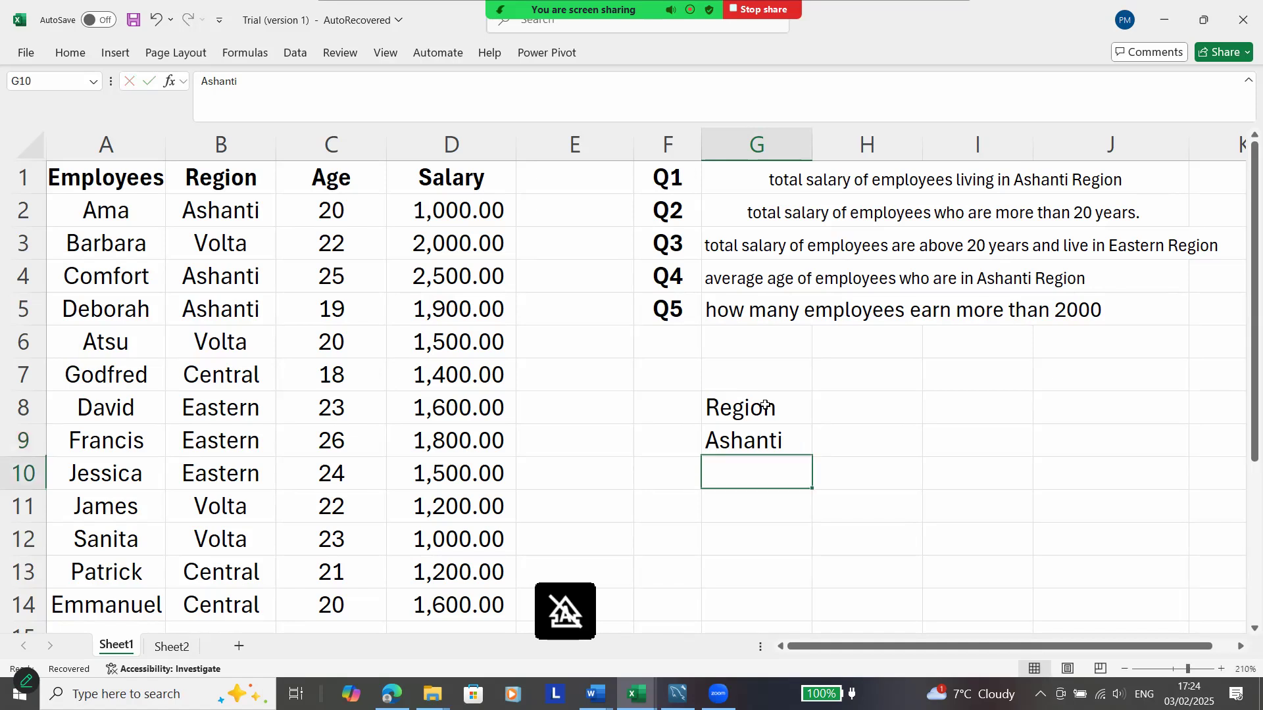
# Step: Average the ages of Ashanti Region employees in G11 with DAVERAGE, using database A1:D14, field 3 and criteria G8:G9
pyautogui.press('Return')
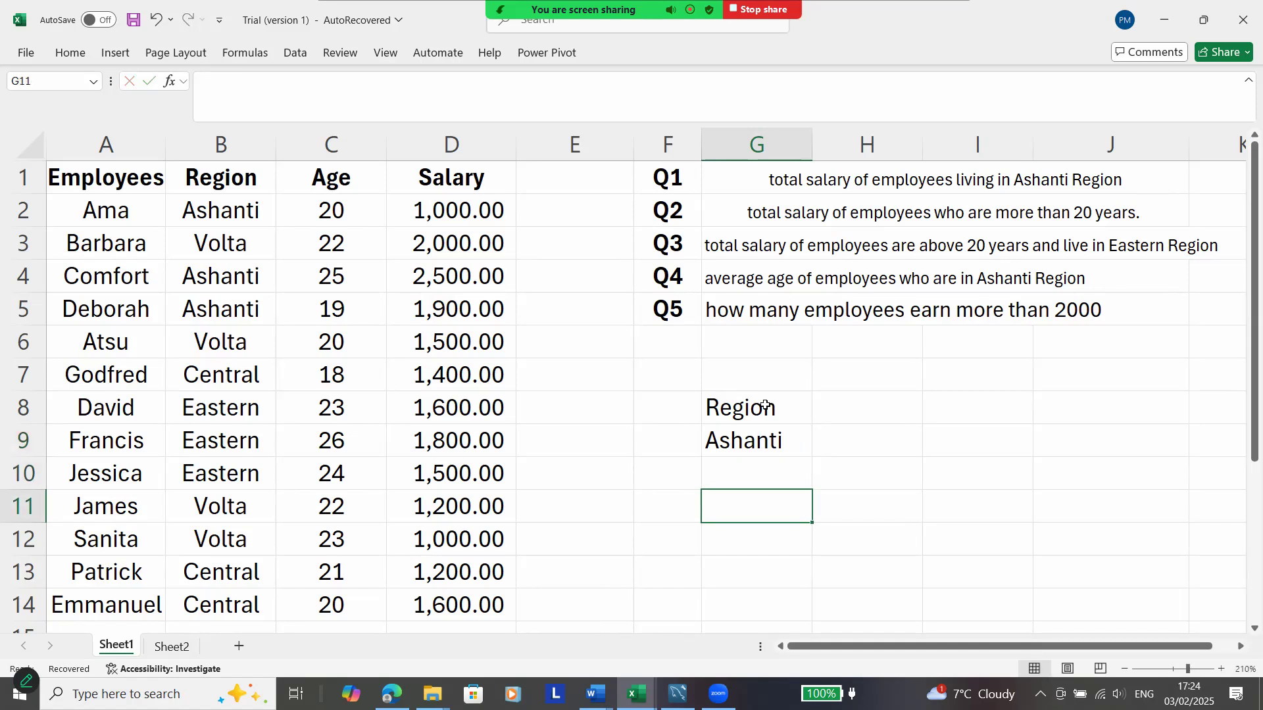
pyautogui.write('=daver')
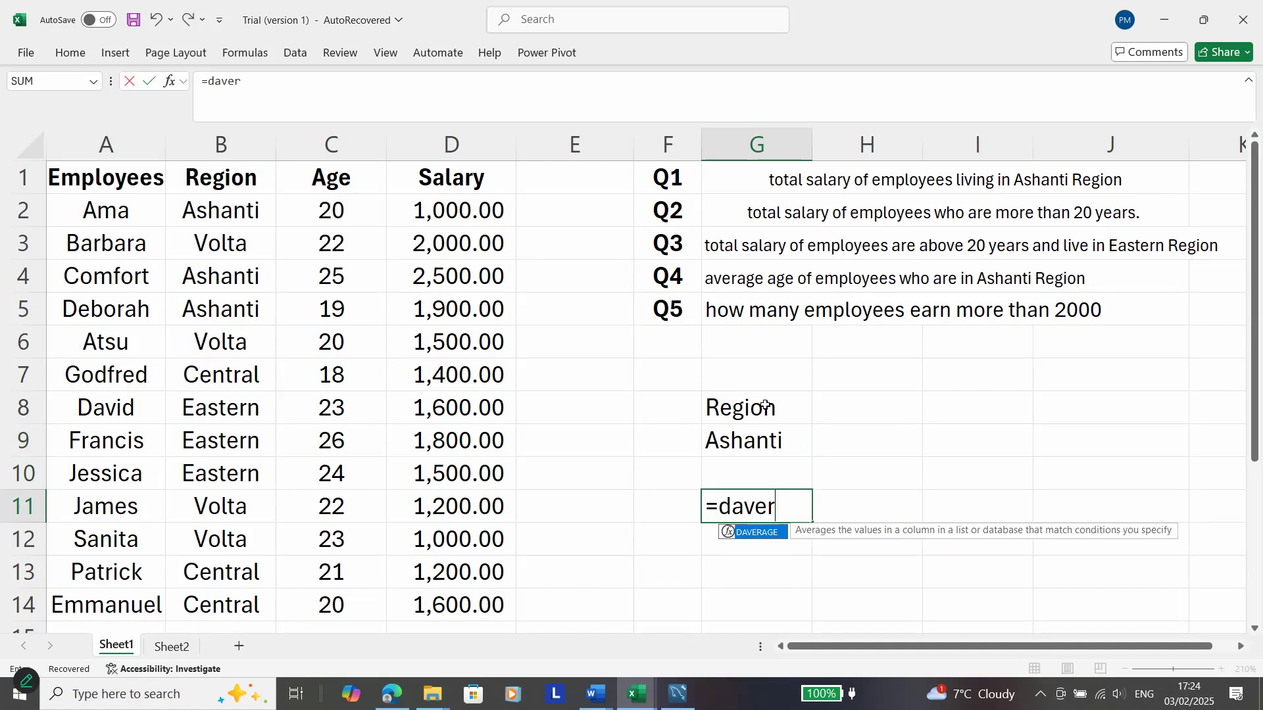
pyautogui.write('age(')
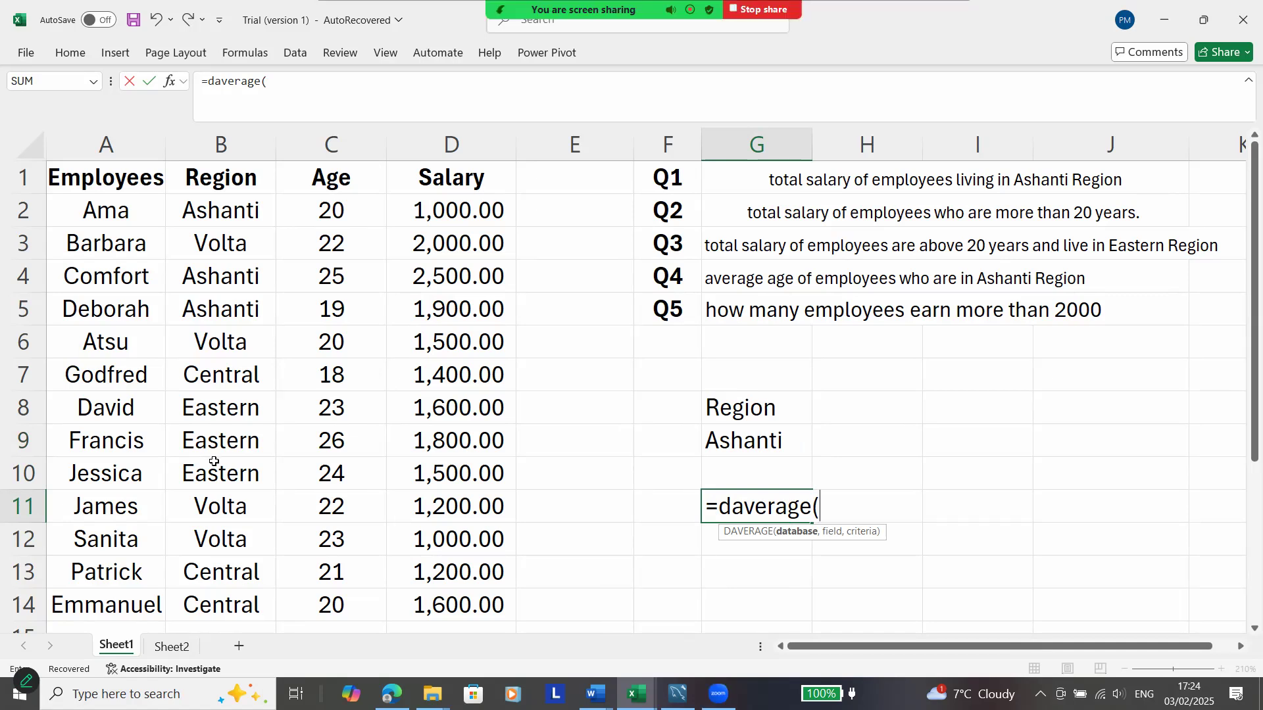
pyautogui.moveTo(101, 179); pyautogui.dragTo(394, 597)
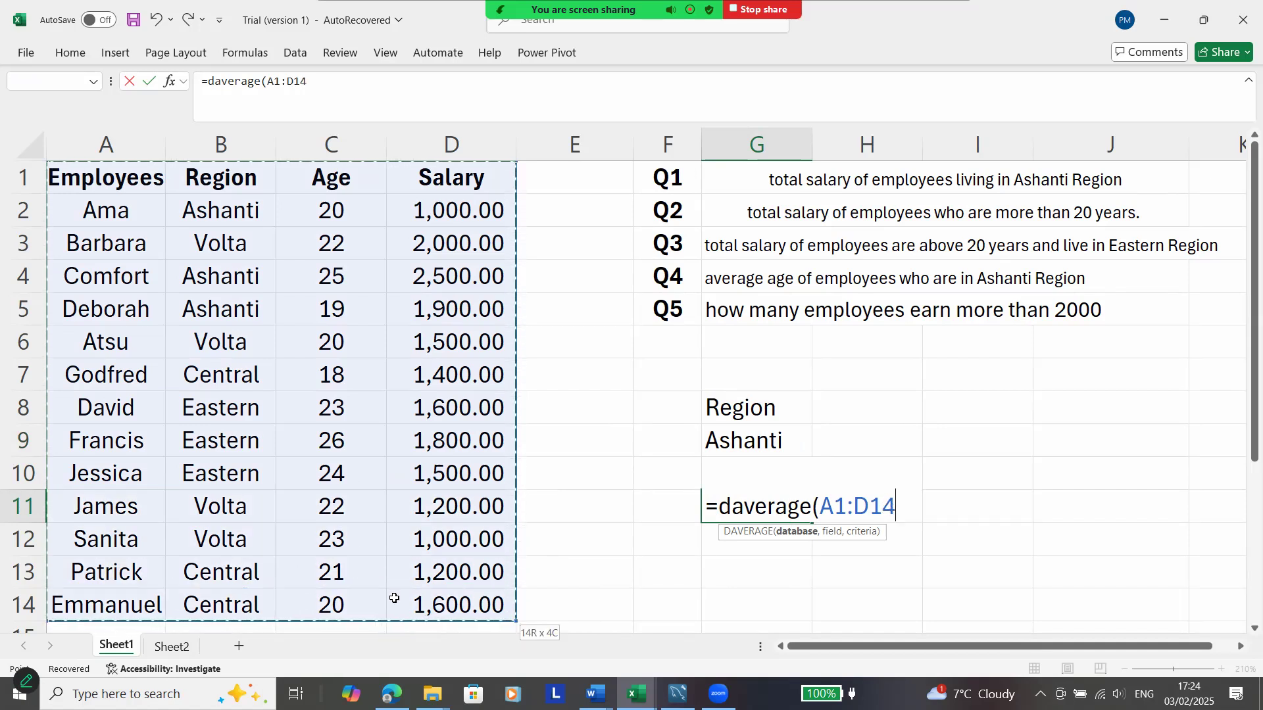
pyautogui.write(',')
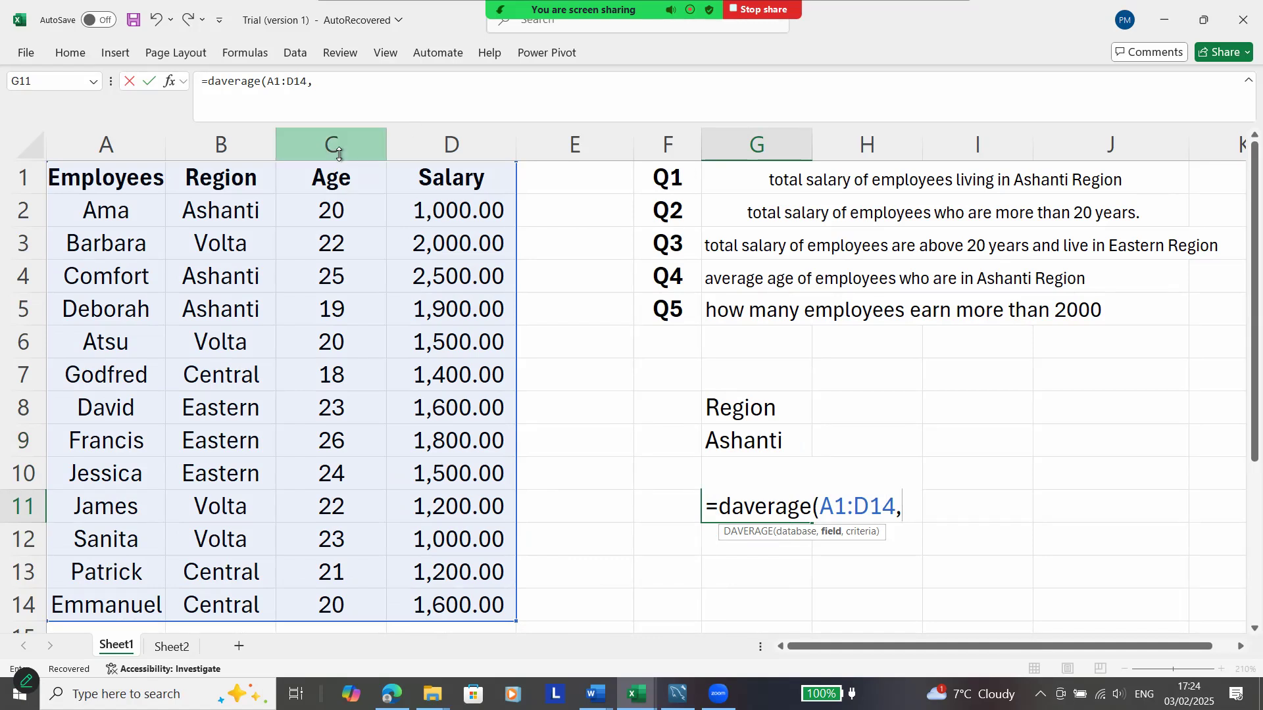
pyautogui.write('3,')
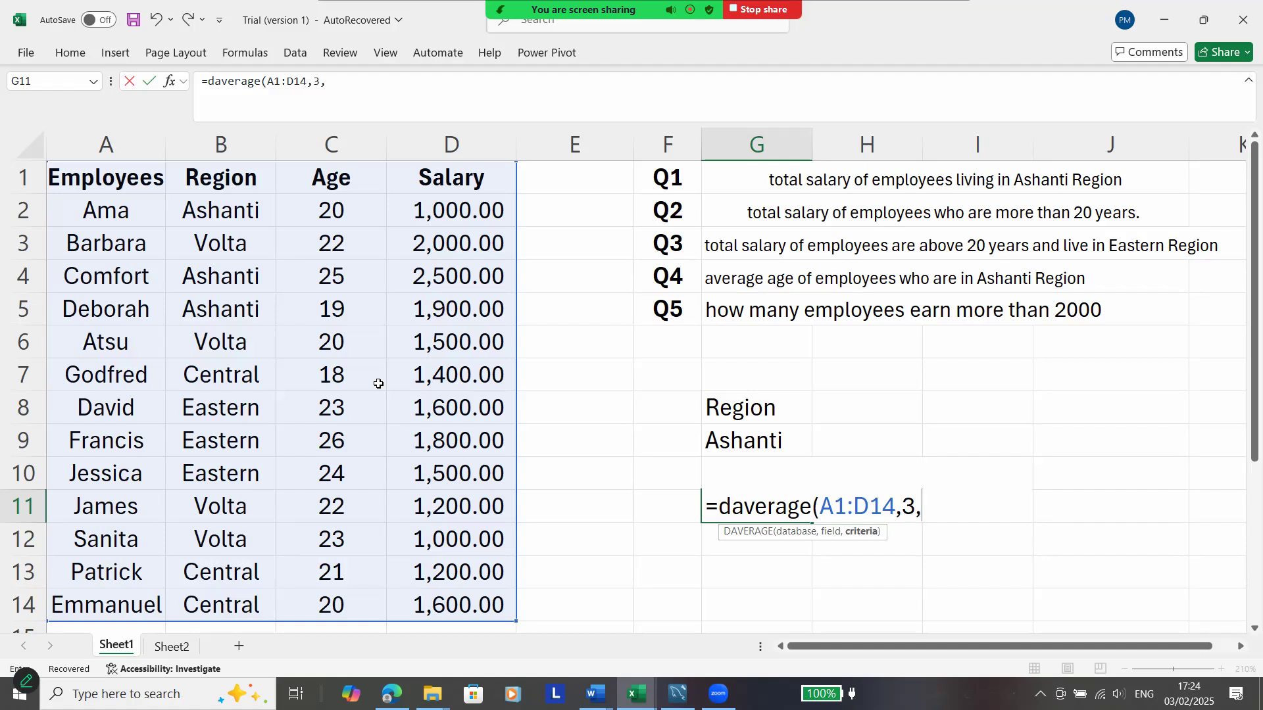
pyautogui.moveTo(765, 409); pyautogui.dragTo(775, 440)
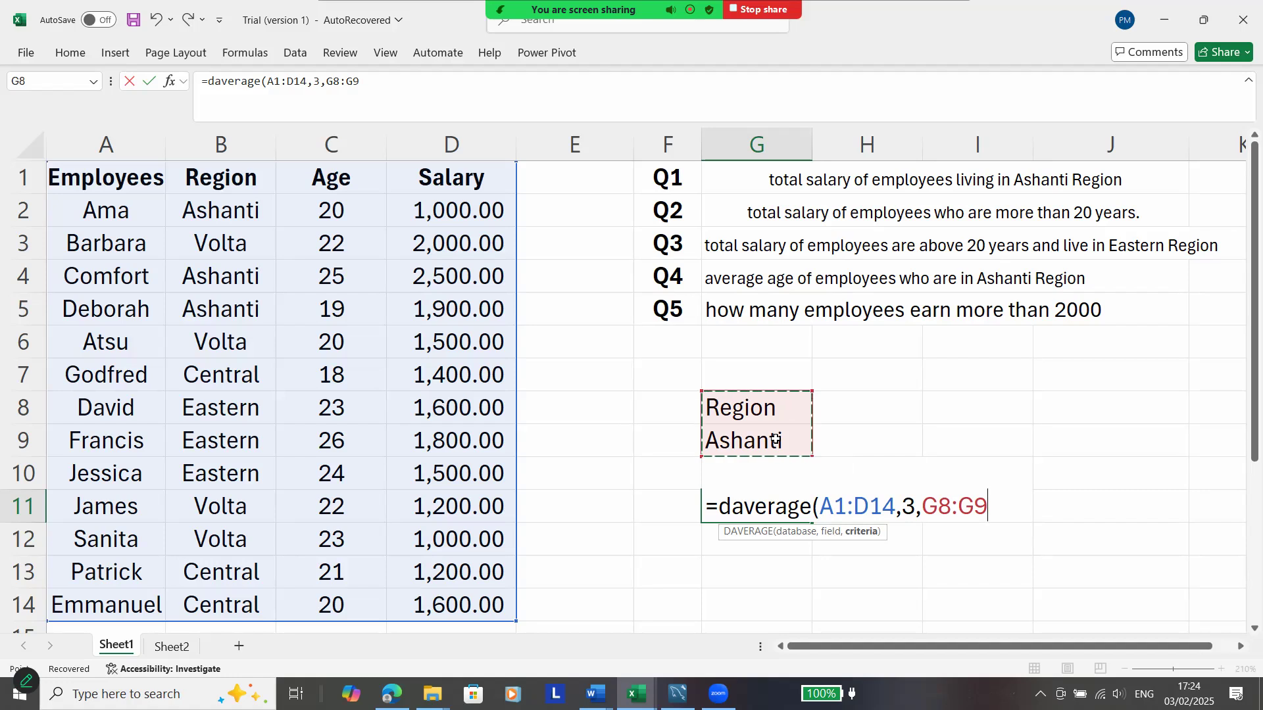
pyautogui.write(')')
pyautogui.press('Return')
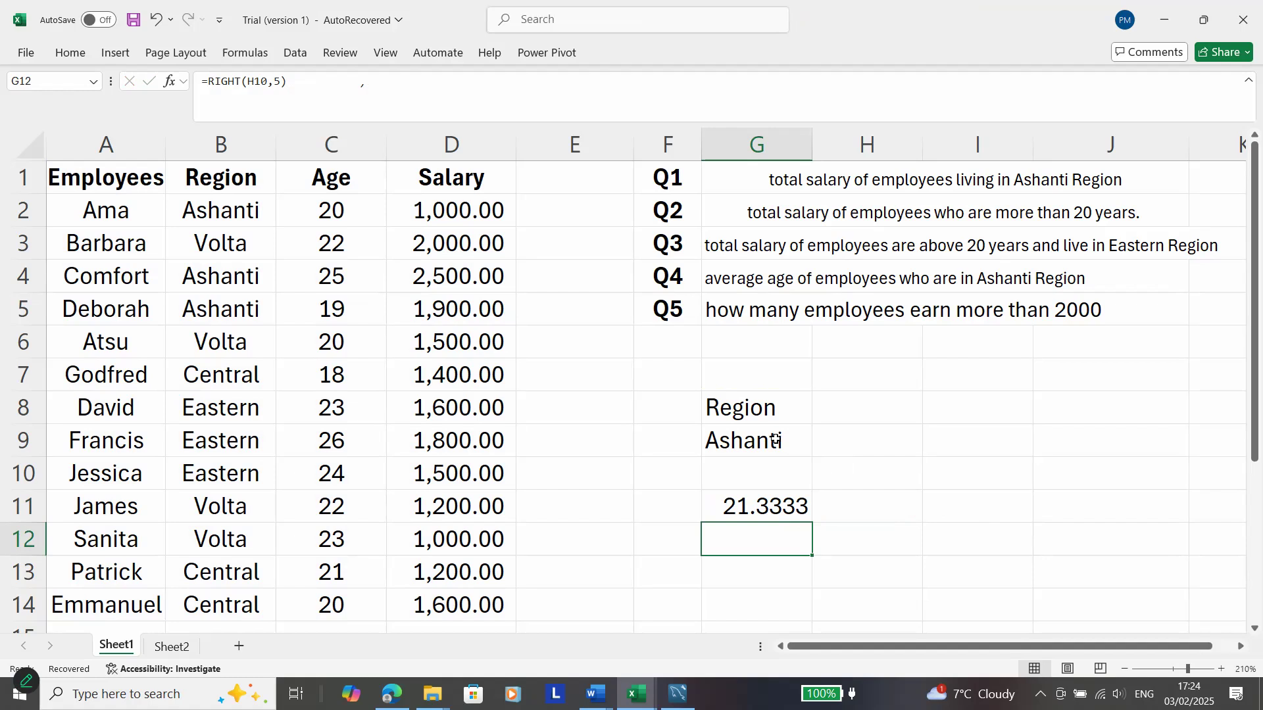
# Step: Clear the region criteria and the DAVERAGE result from cells G8 to G11
pyautogui.press('Up')
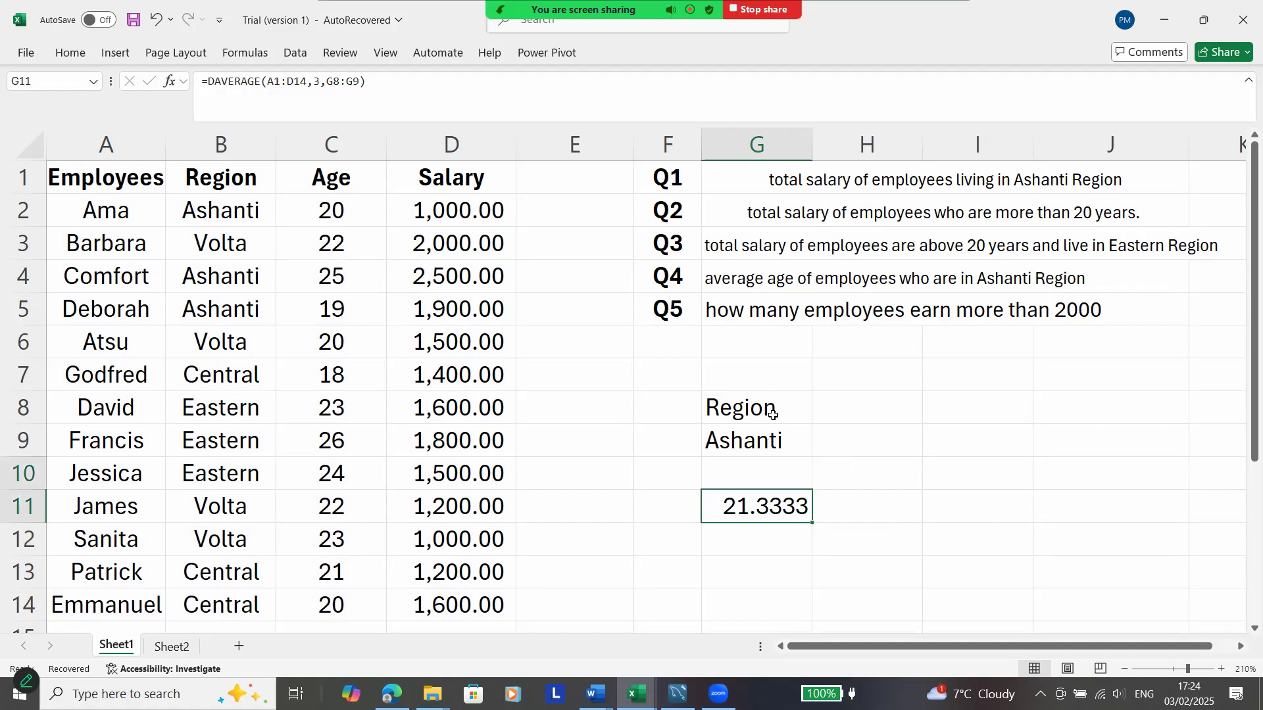
pyautogui.keyDown('shift'); pyautogui.click(772, 414); pyautogui.keyUp('shift')
pyautogui.press('Delete')
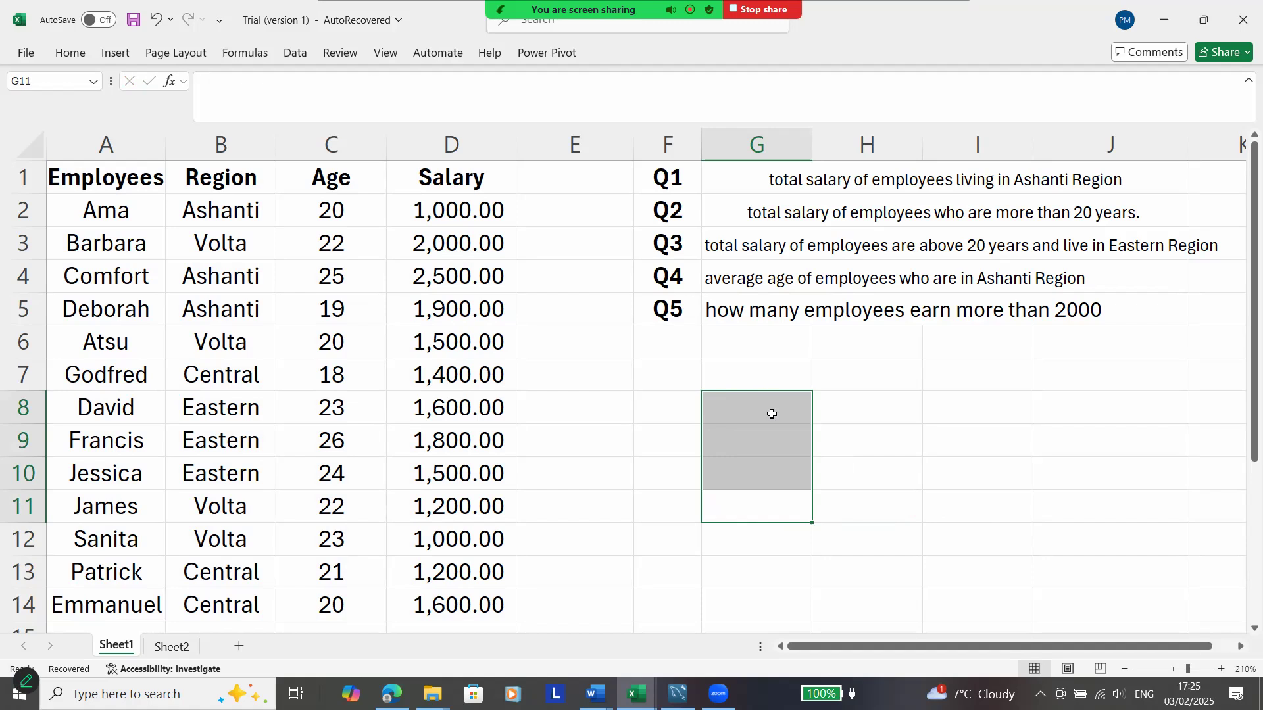
# Step: Set up a salary criteria range with the heading Salary in G8 and >2000 in G9
pyautogui.click(772, 414)
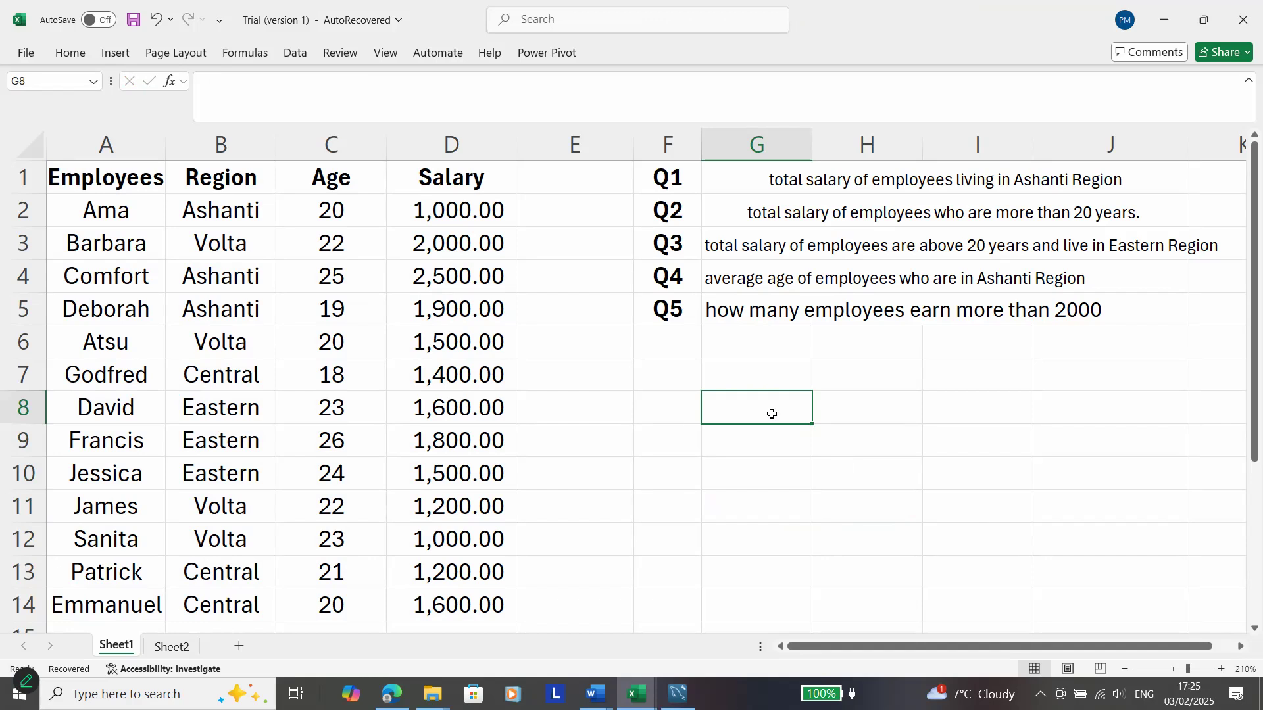
pyautogui.write('Salary')
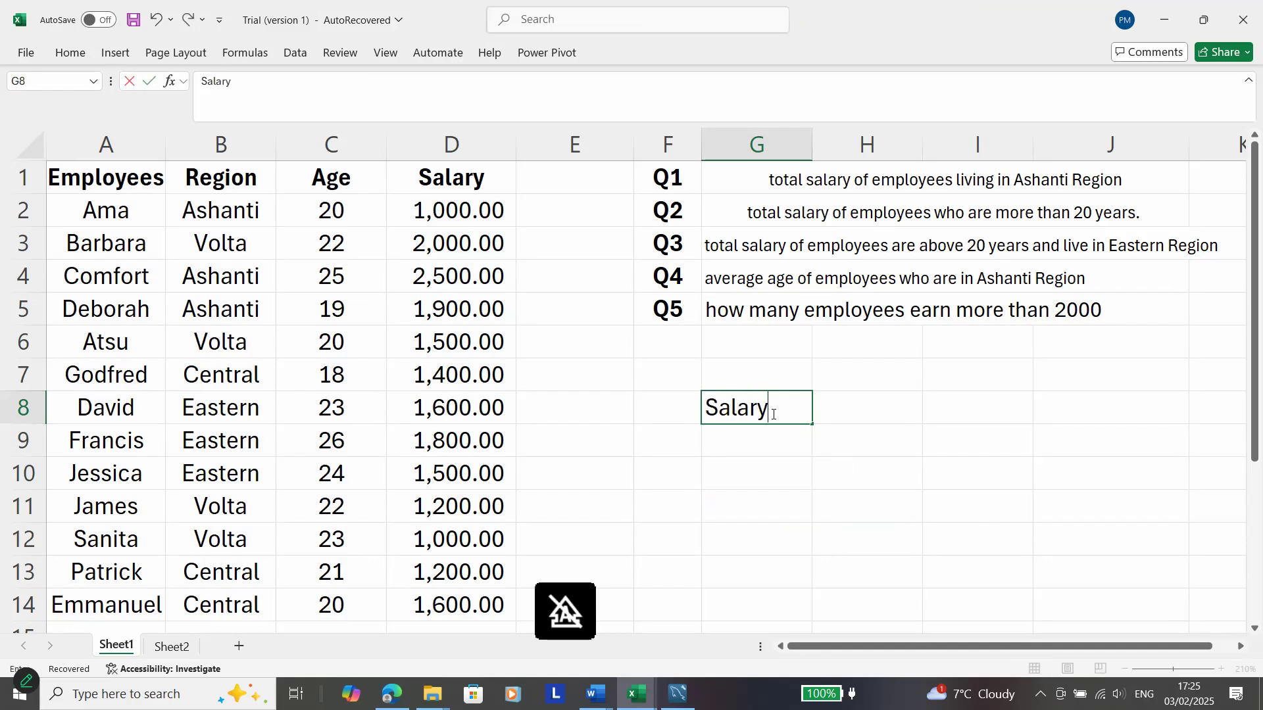
pyautogui.press('Return')
pyautogui.write('>2')
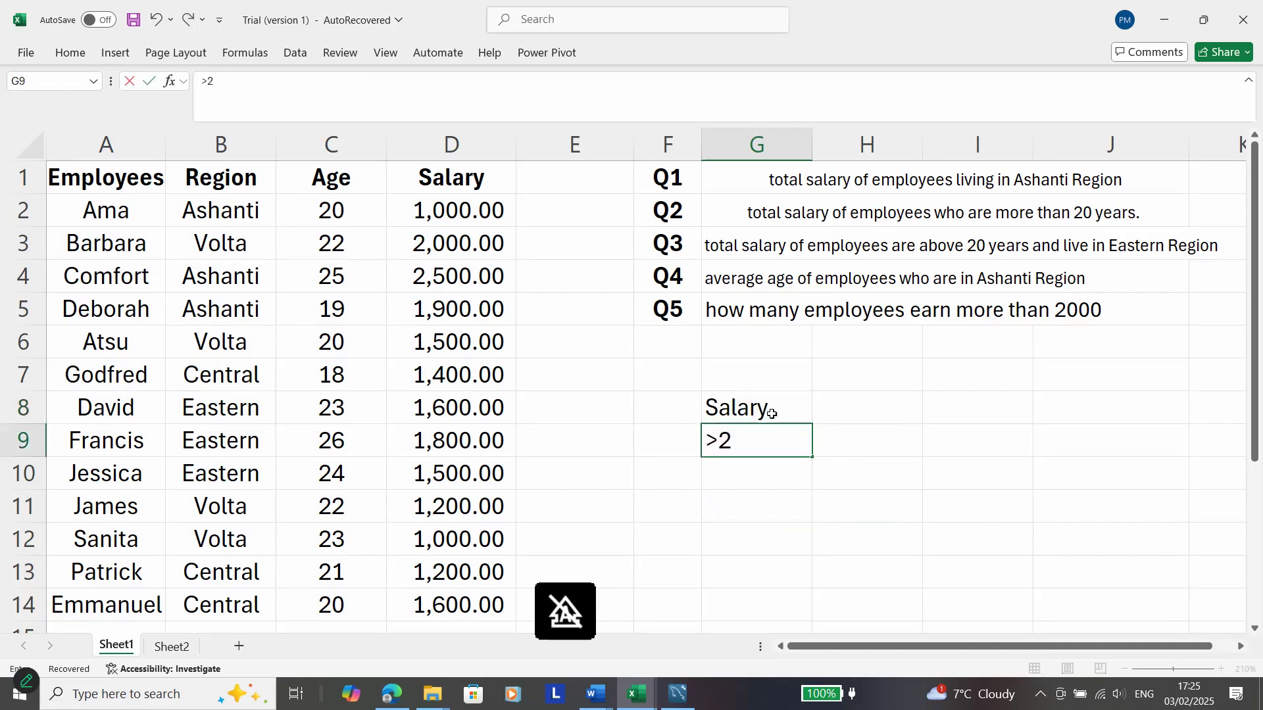
pyautogui.write('000')
pyautogui.press('Return')
pyautogui.press('Return')
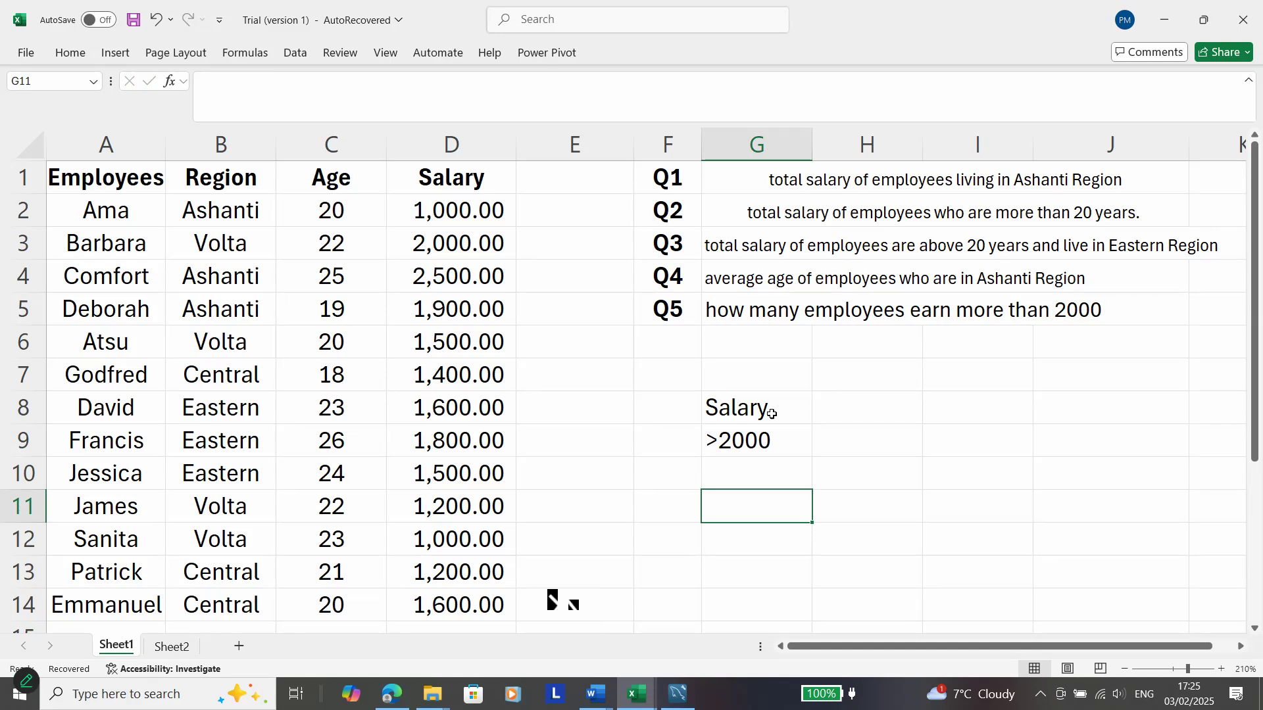
# Step: Note the function names count in H9 and counta in H10, keeping the >2000 criterion in G9
pyautogui.click(911, 440)
pyautogui.write('co')
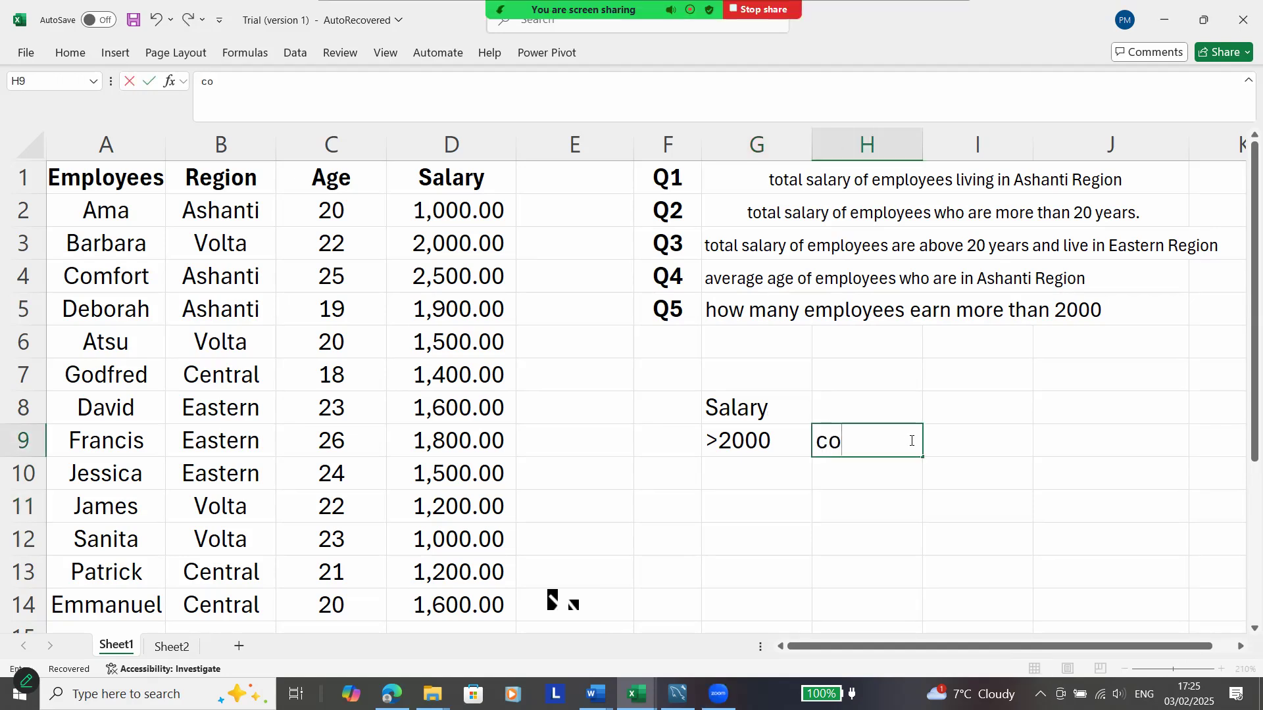
pyautogui.write('unt')
pyautogui.press('Left')
pyautogui.write('c')
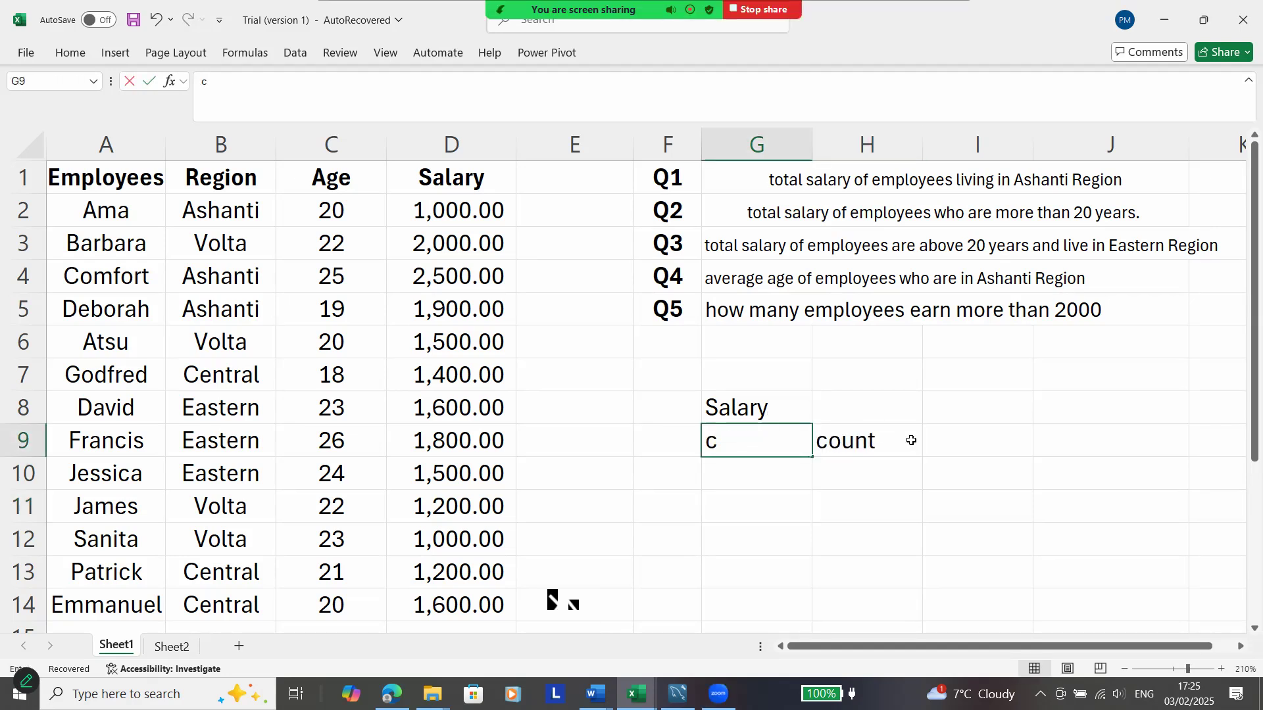
pyautogui.write('ounta')
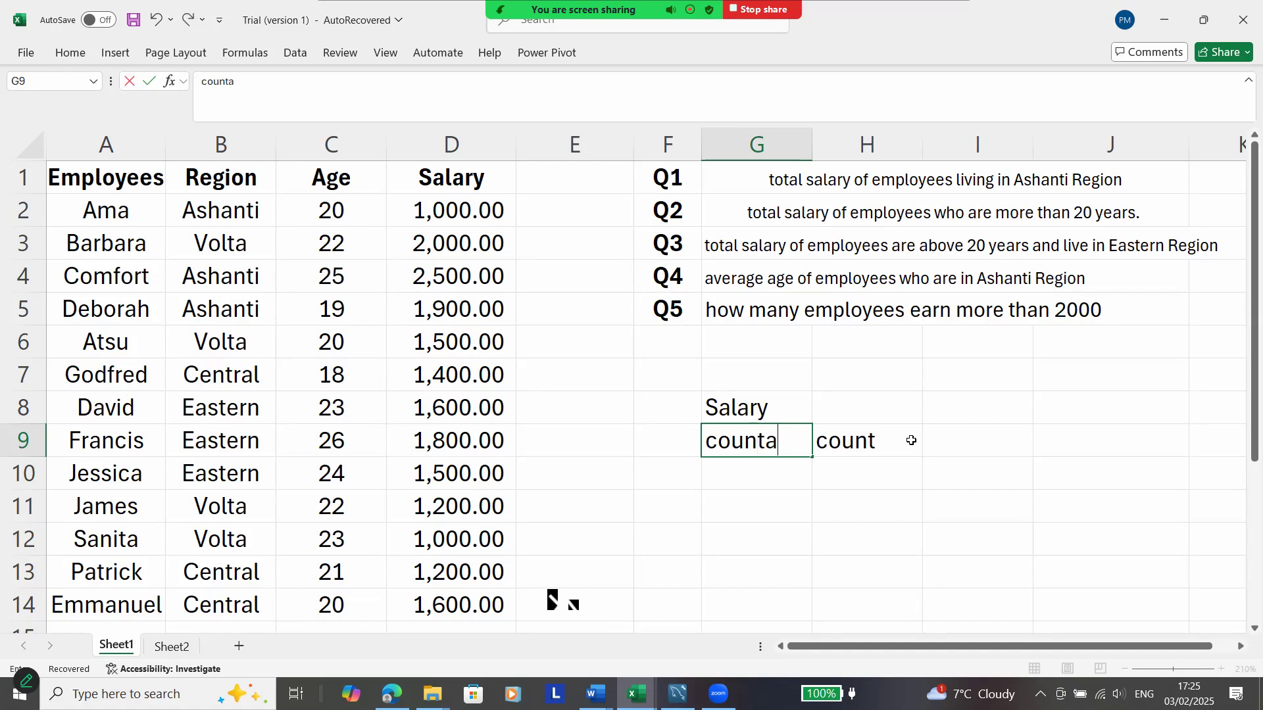
pyautogui.hotkey('ctrl', 'z')
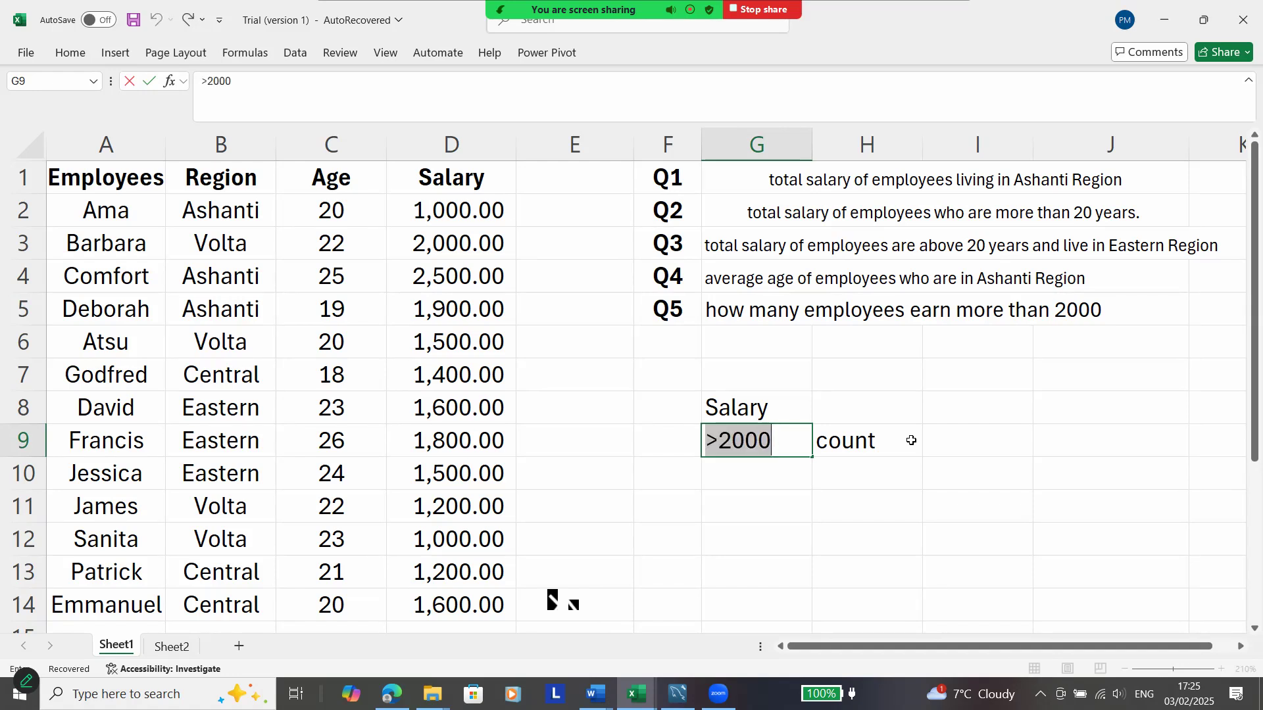
pyautogui.click(877, 479)
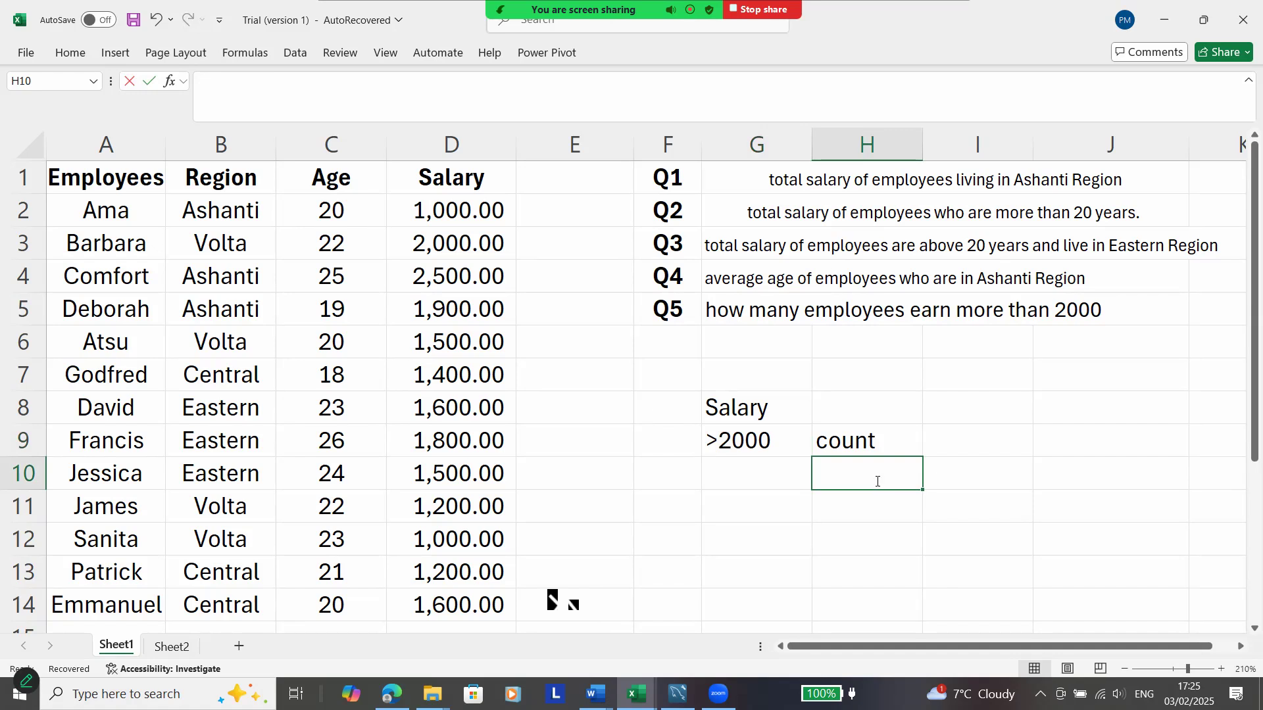
pyautogui.write('counta')
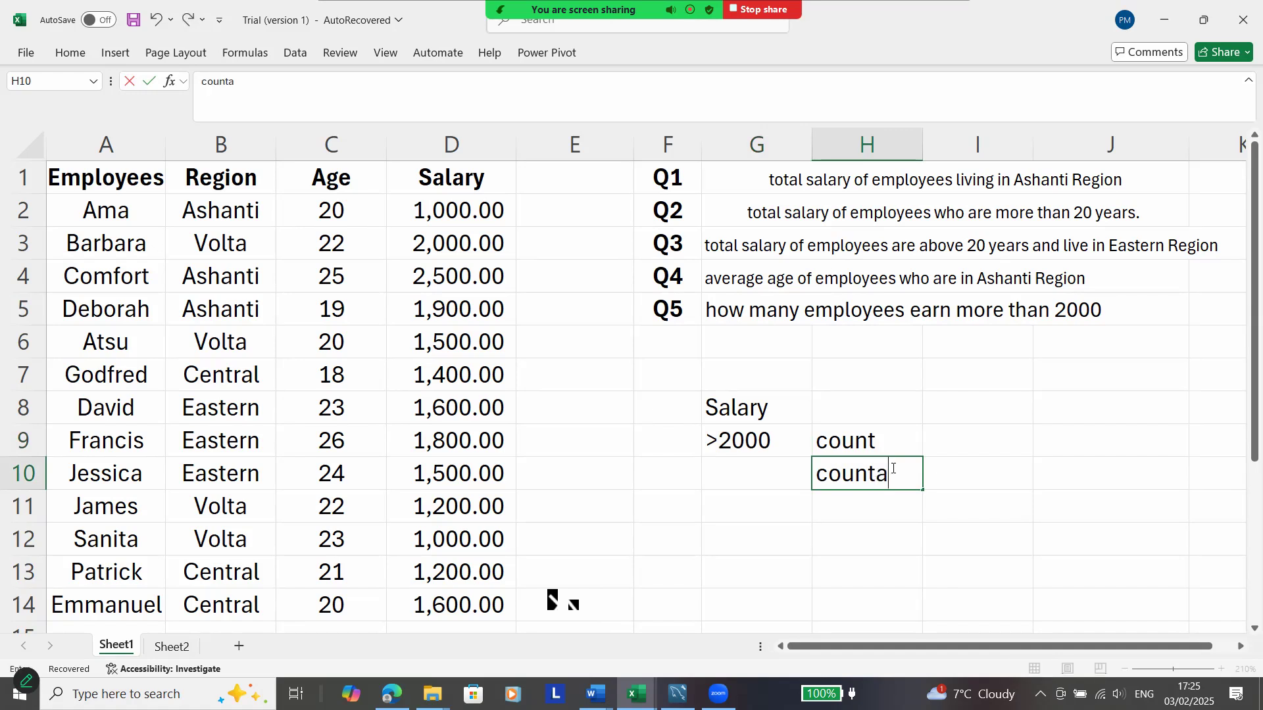
pyautogui.click(883, 449)
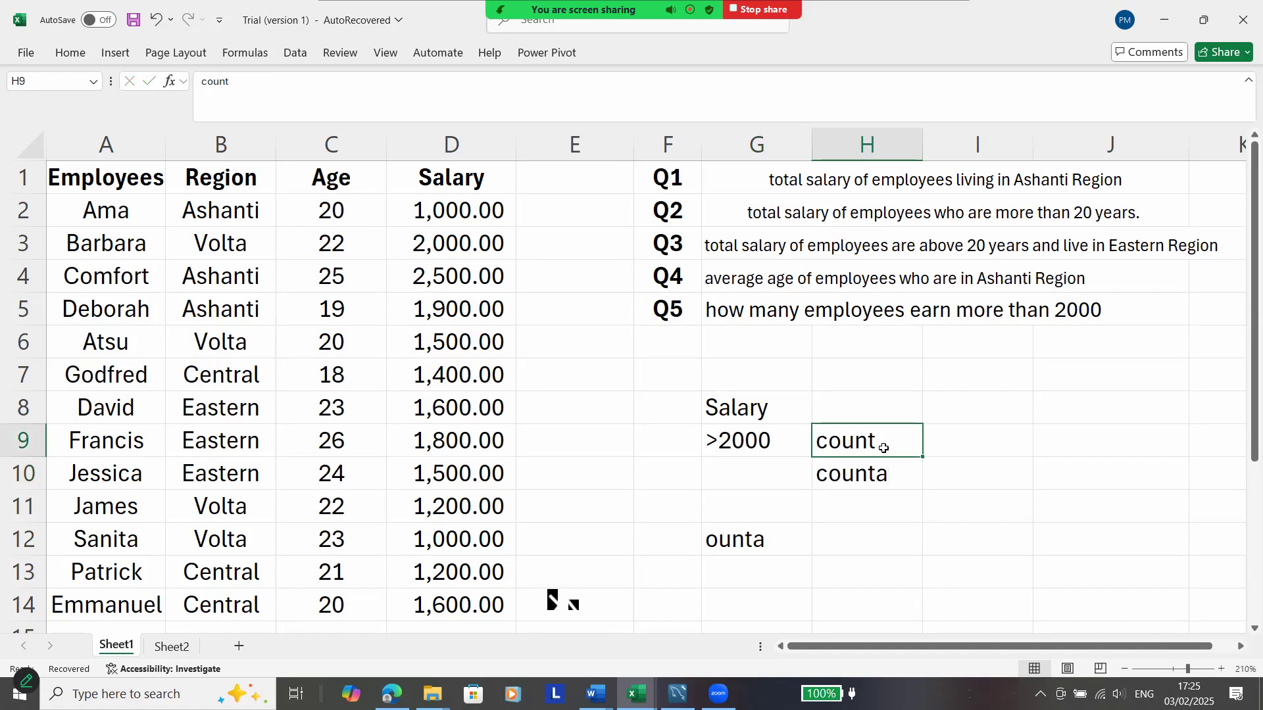
# Step: Clear the stray text from G12 and the function-name notes from H9 and H10
pyautogui.click(760, 546)
pyautogui.press('Delete')
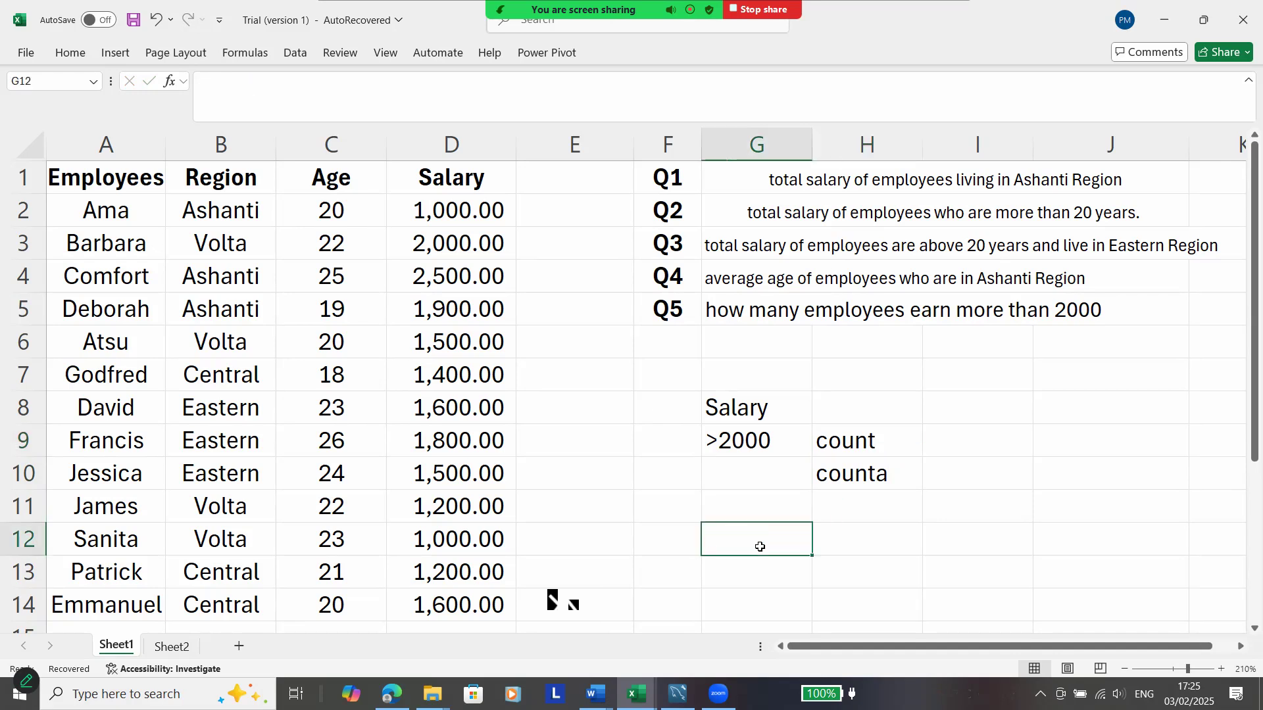
pyautogui.click(841, 453)
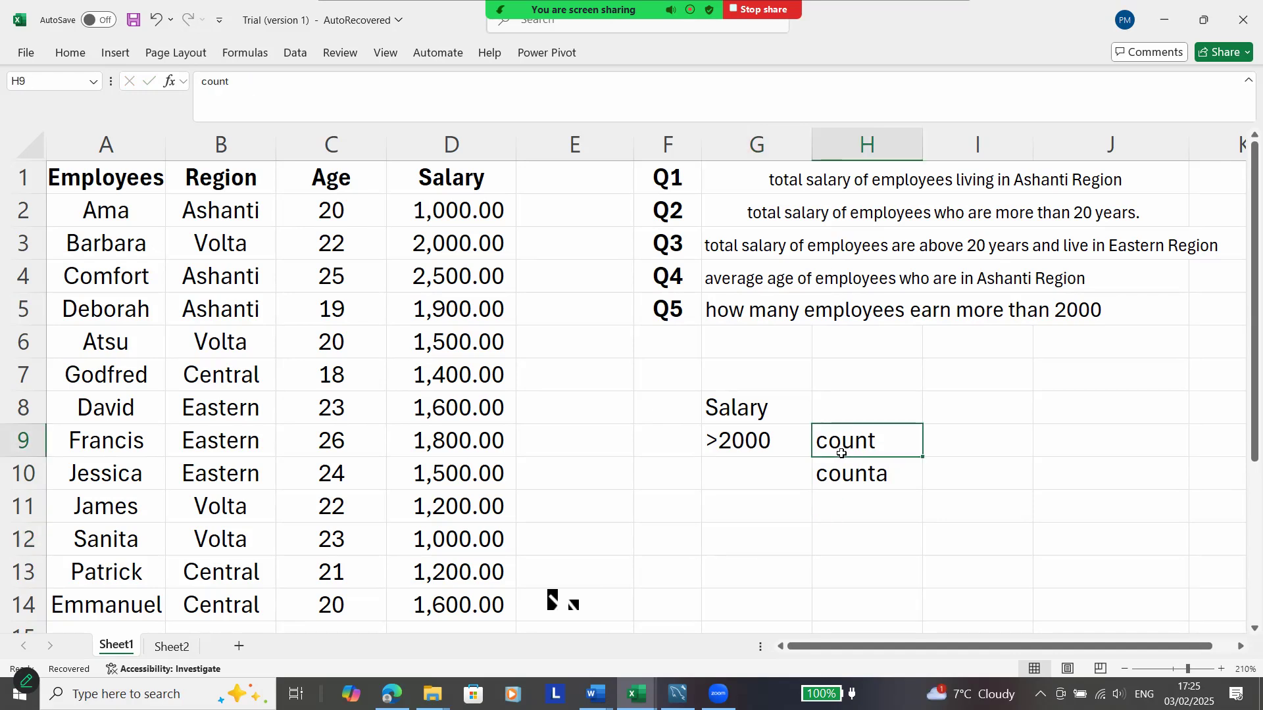
pyautogui.hotkey('ctrl', 'c')
pyautogui.click(859, 485)
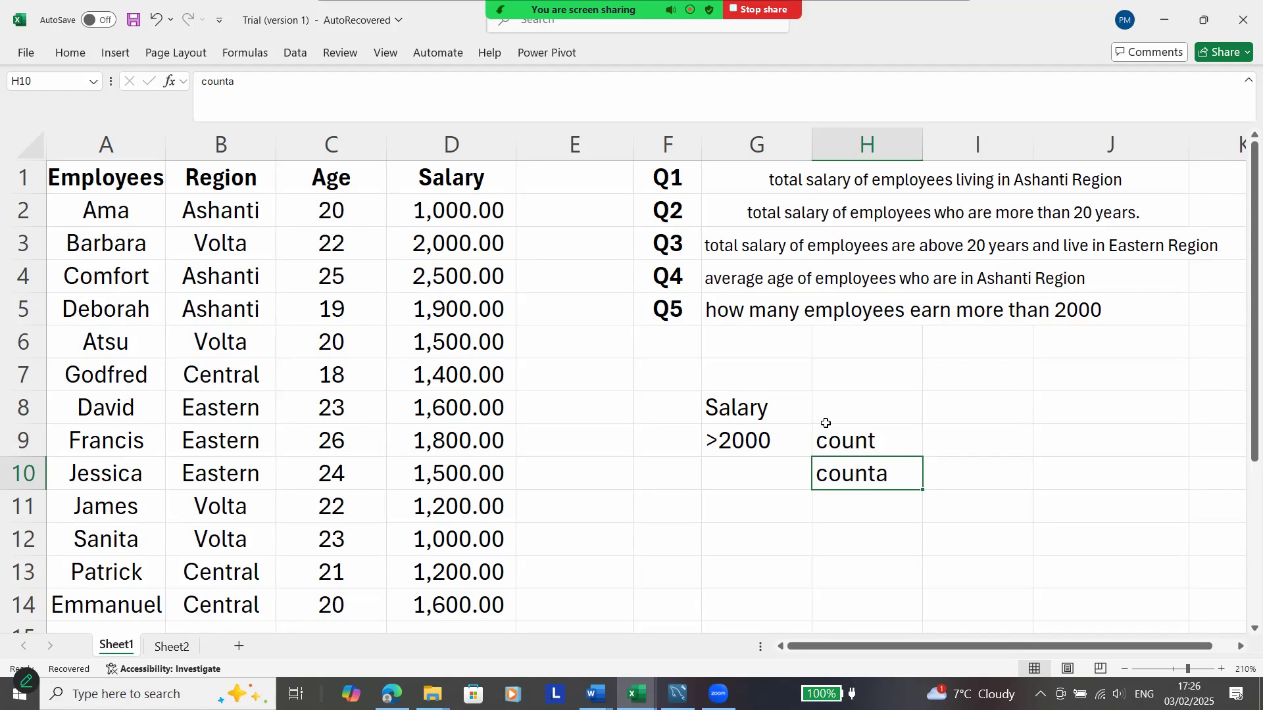
pyautogui.click(885, 454)
pyautogui.moveTo(879, 479); pyautogui.dragTo(878, 440)
pyautogui.press('Delete')
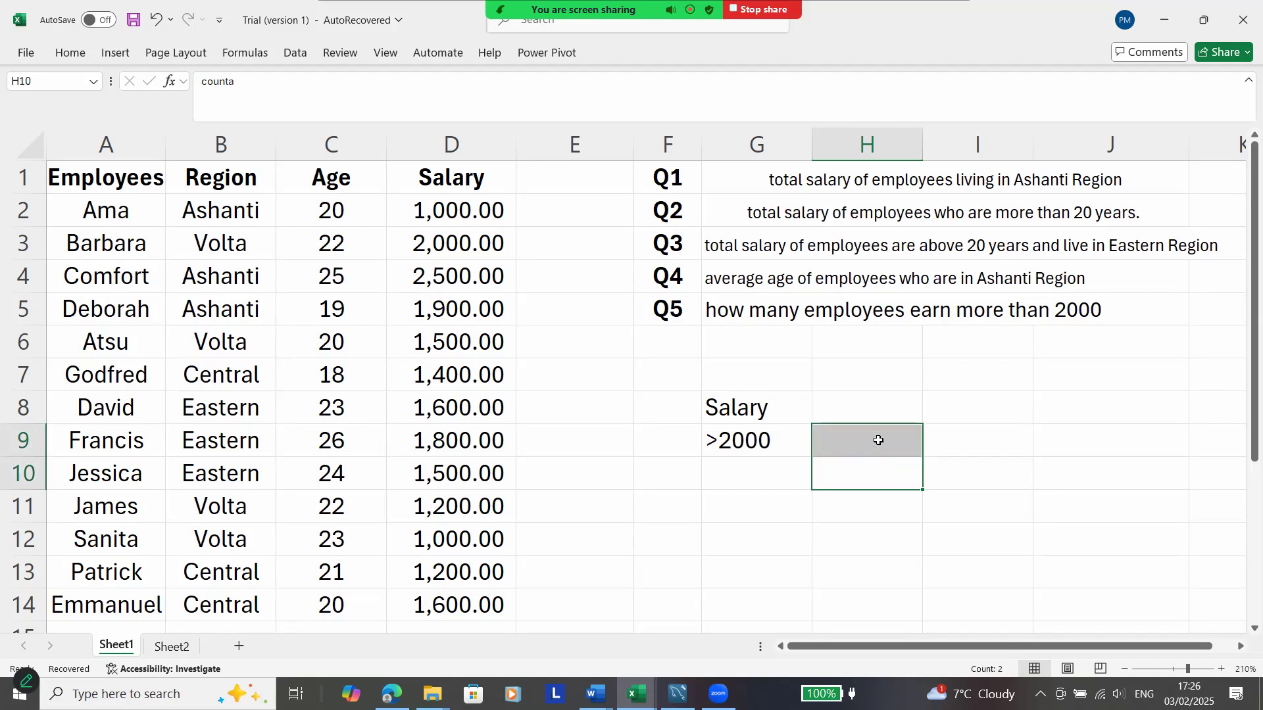
# Step: Count the employees earning more than 2000 in G11 with DCOUNTA, using database A1:D14, field 1 and criteria G8:G9
pyautogui.click(745, 500)
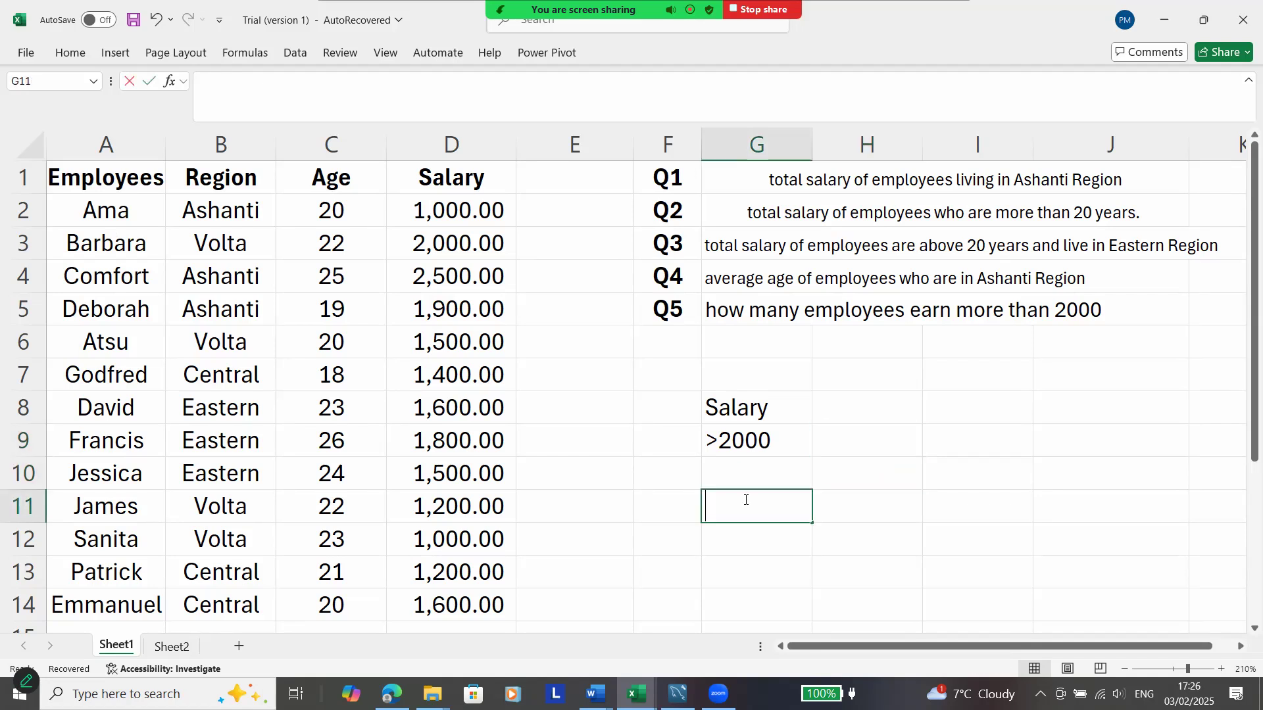
pyautogui.write('=dcounta')
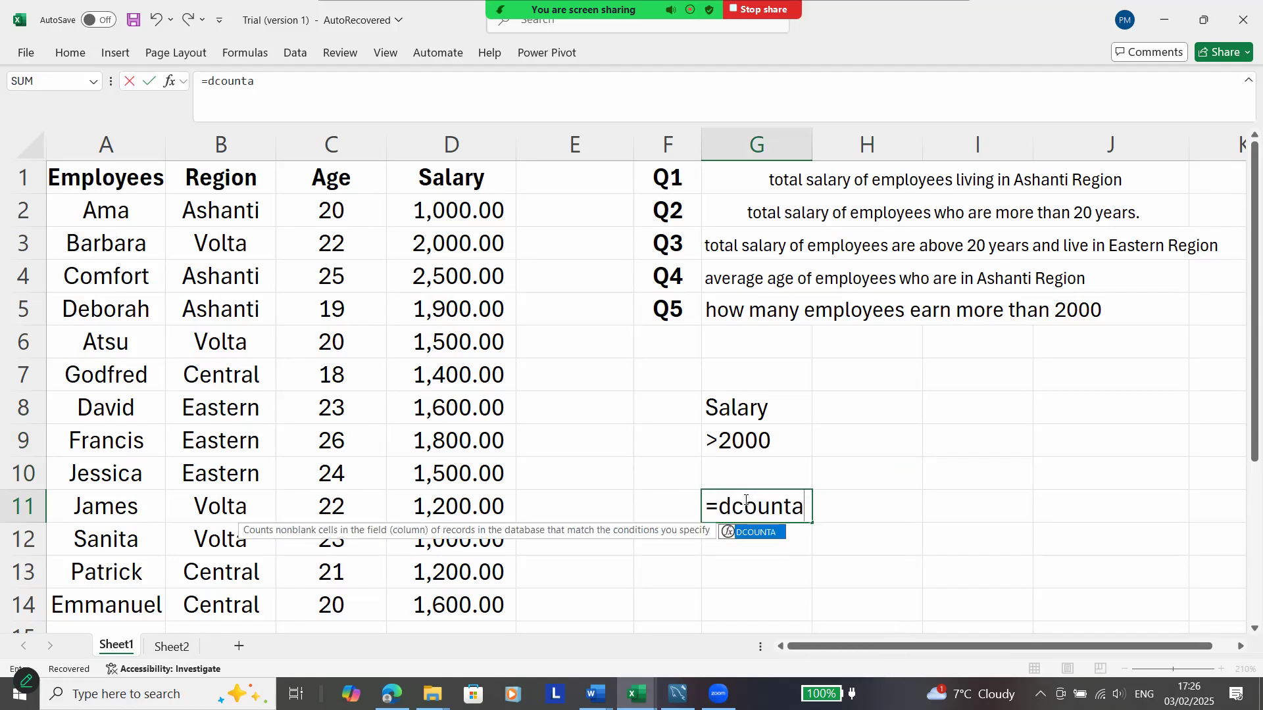
pyautogui.write('(')
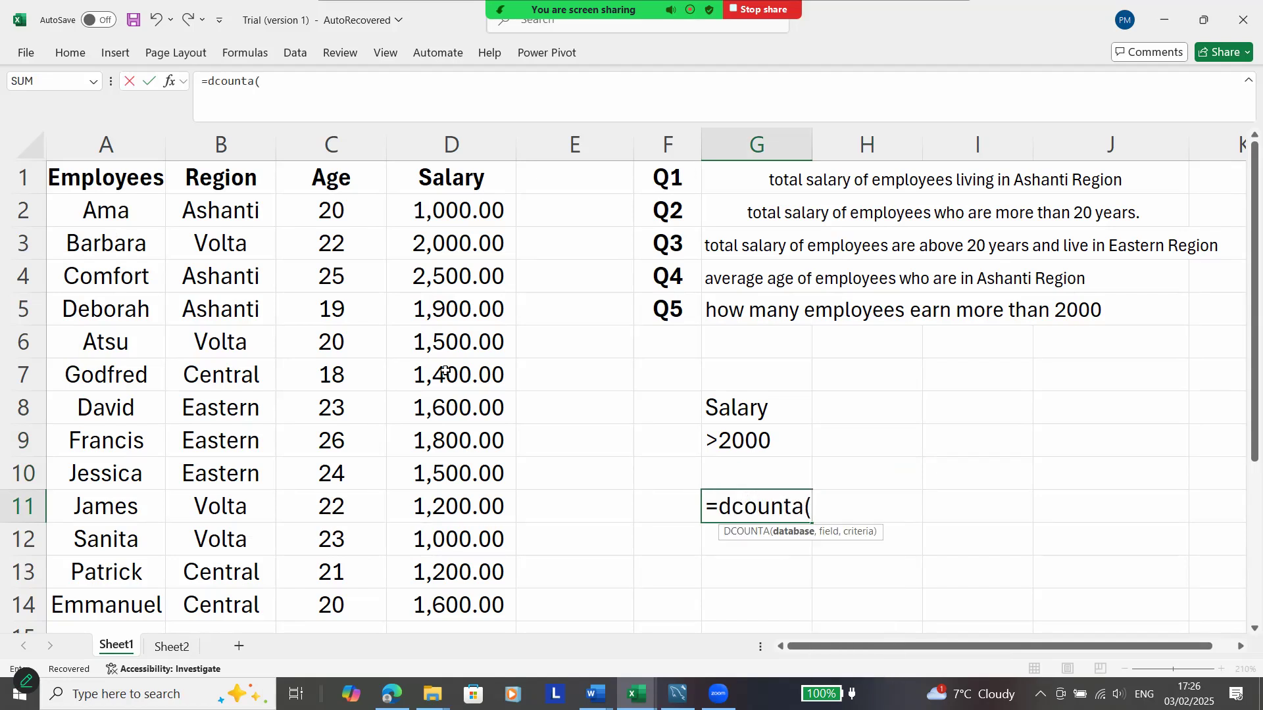
pyautogui.moveTo(131, 169); pyautogui.dragTo(412, 568)
pyautogui.moveTo(1244, 392); pyautogui.dragTo(1242, 337)
pyautogui.write(',')
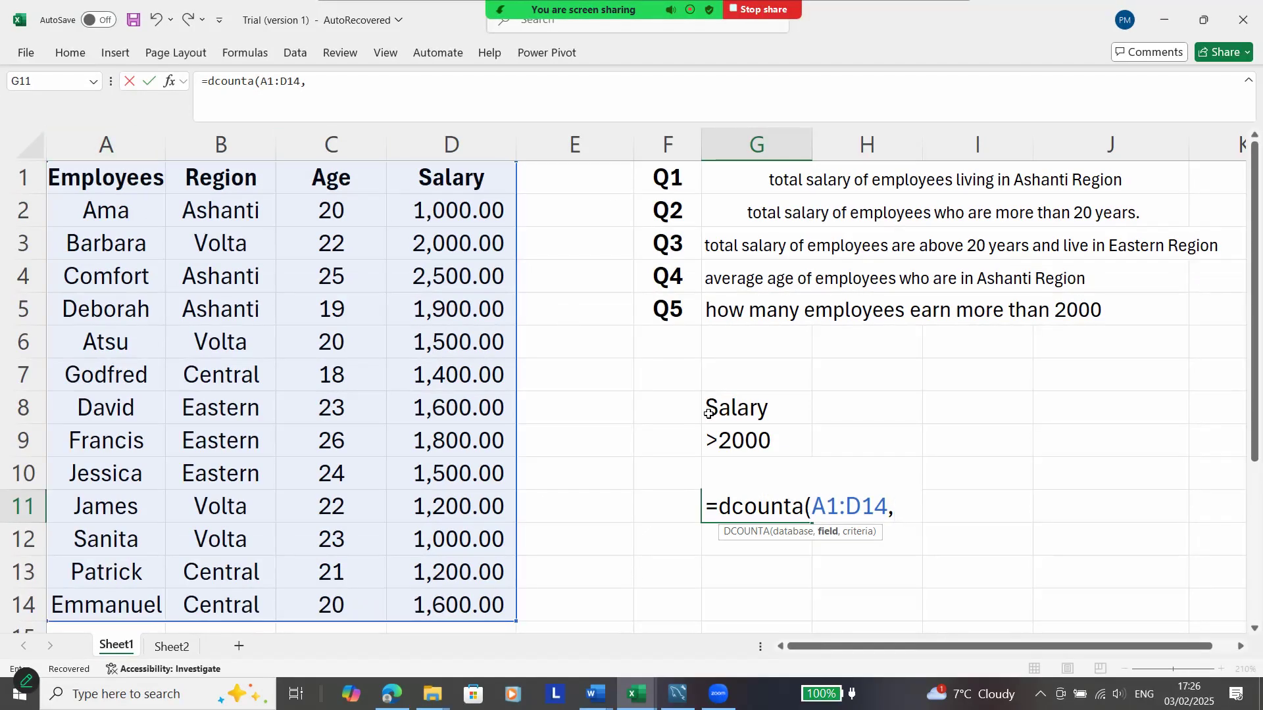
pyautogui.write('1,')
pyautogui.moveTo(754, 411); pyautogui.dragTo(758, 429)
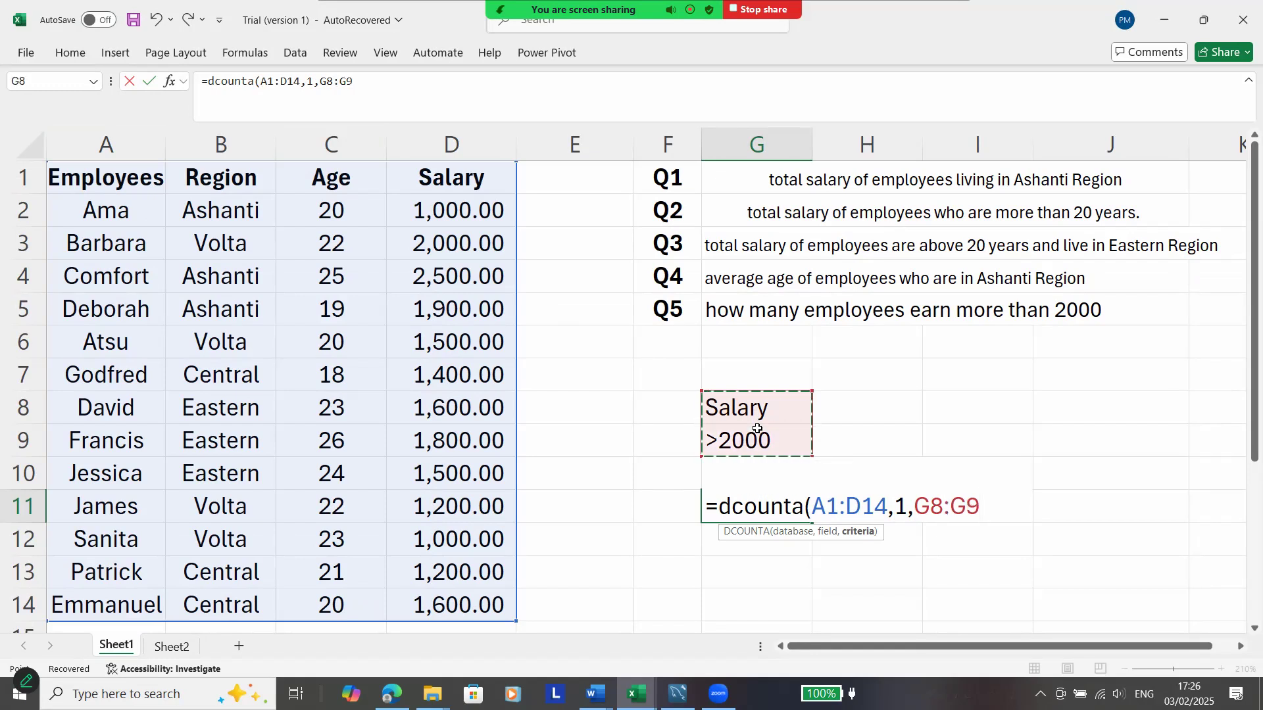
pyautogui.write(')')
pyautogui.press('Return')
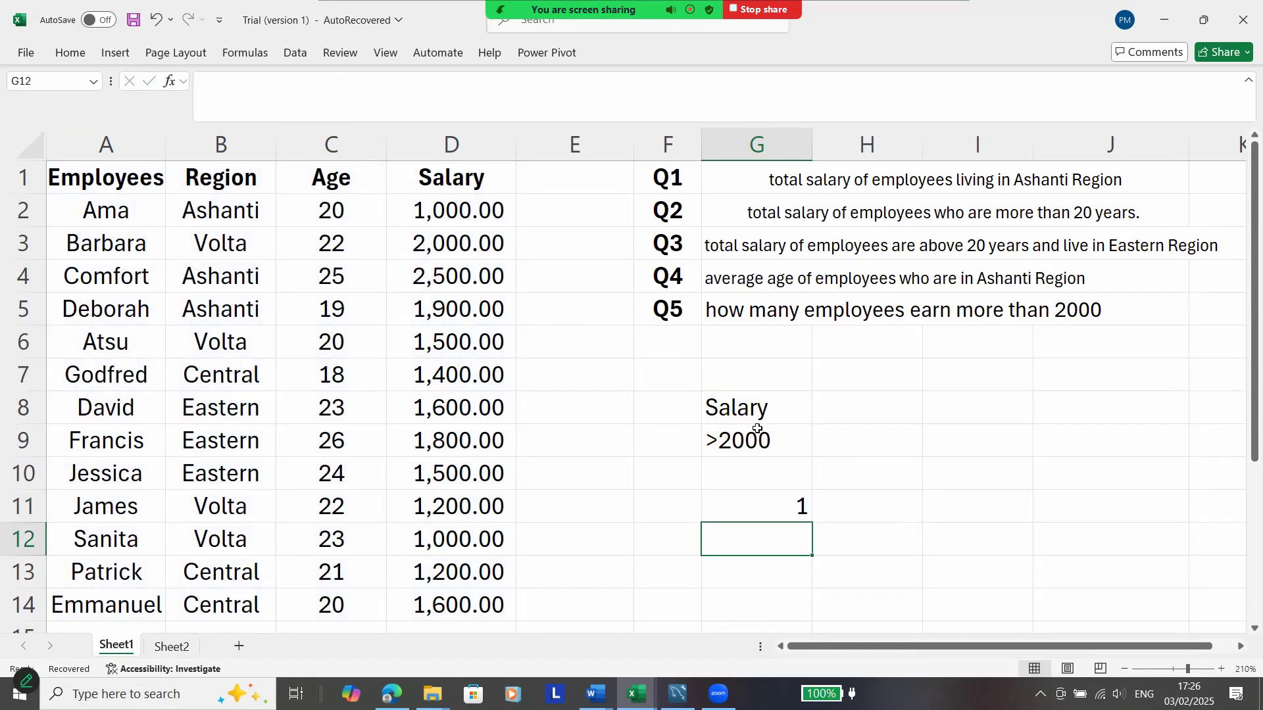
# Step: Check the DCOUNTA result in G11 against the employee record in row 4, and stop the screen share
pyautogui.press('Up')
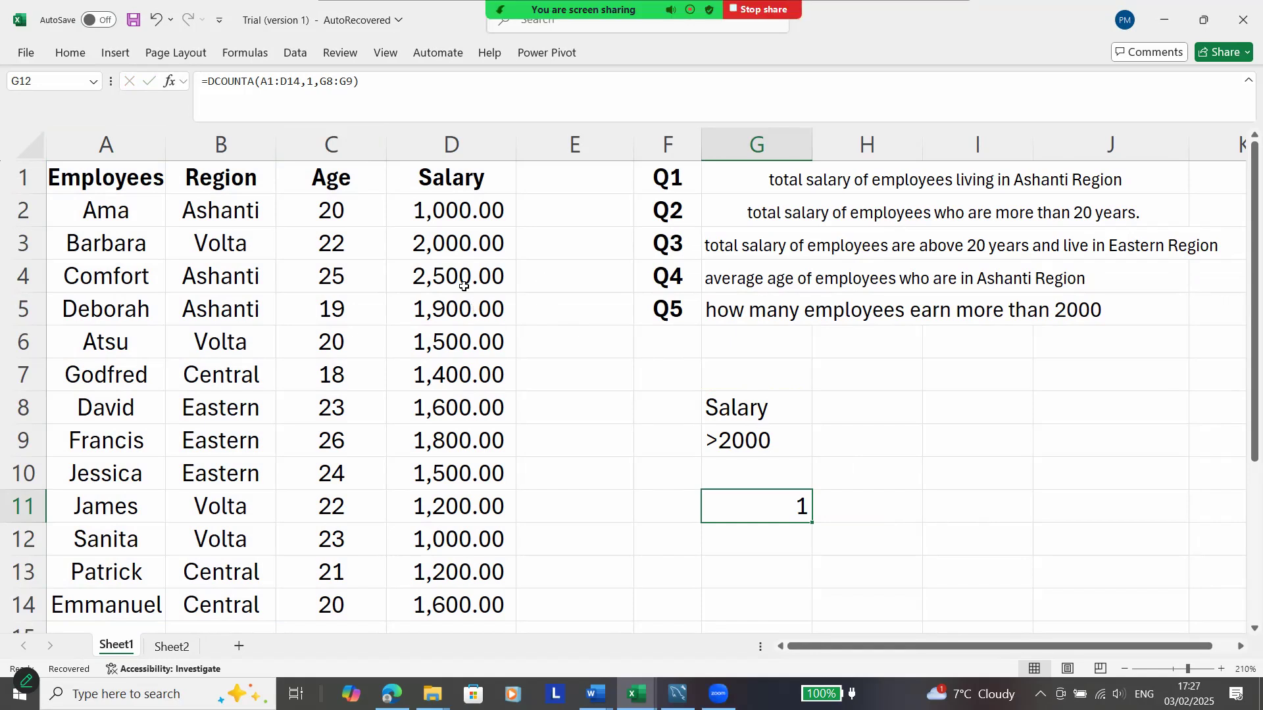
pyautogui.click(136, 288)
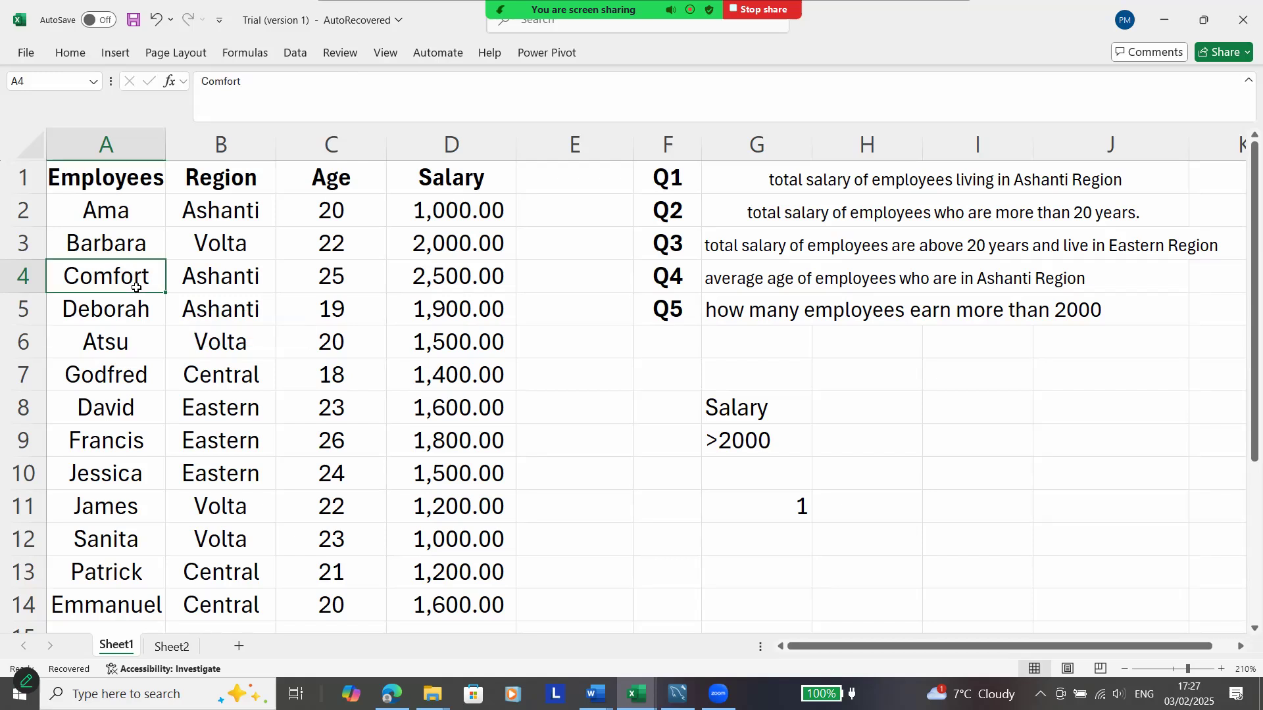
pyautogui.click(788, 513)
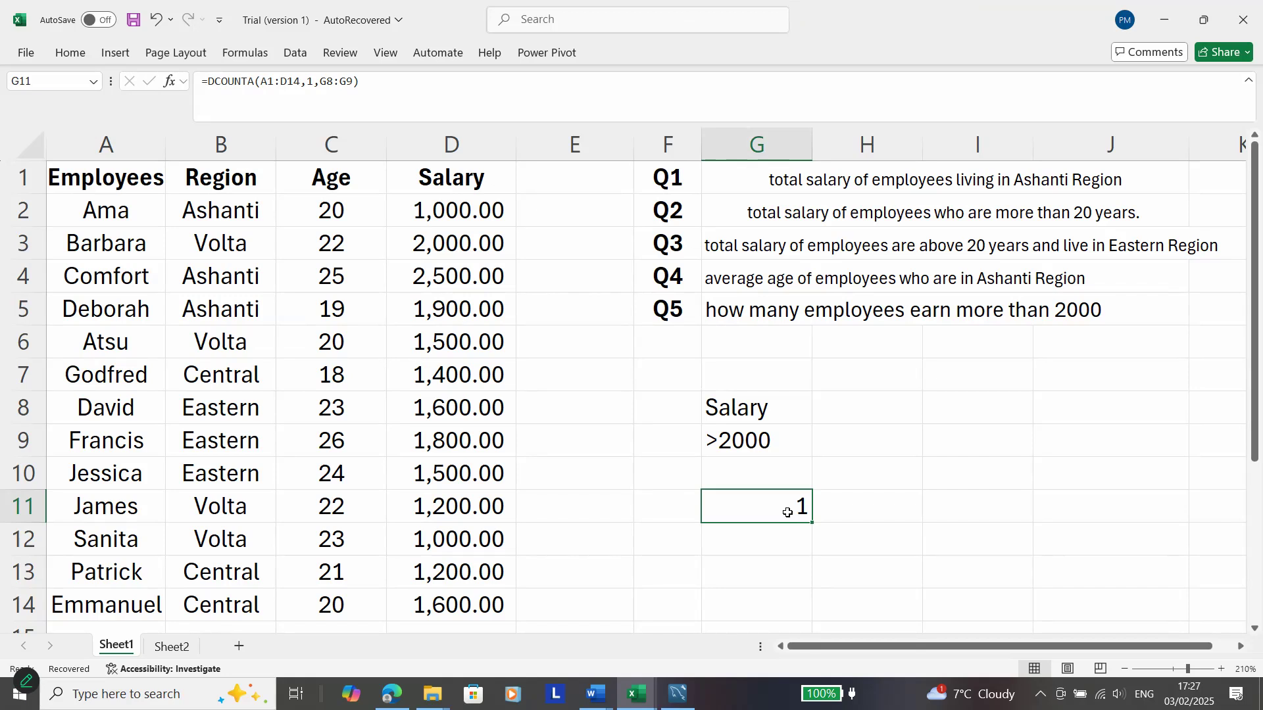
pyautogui.click(747, 8)
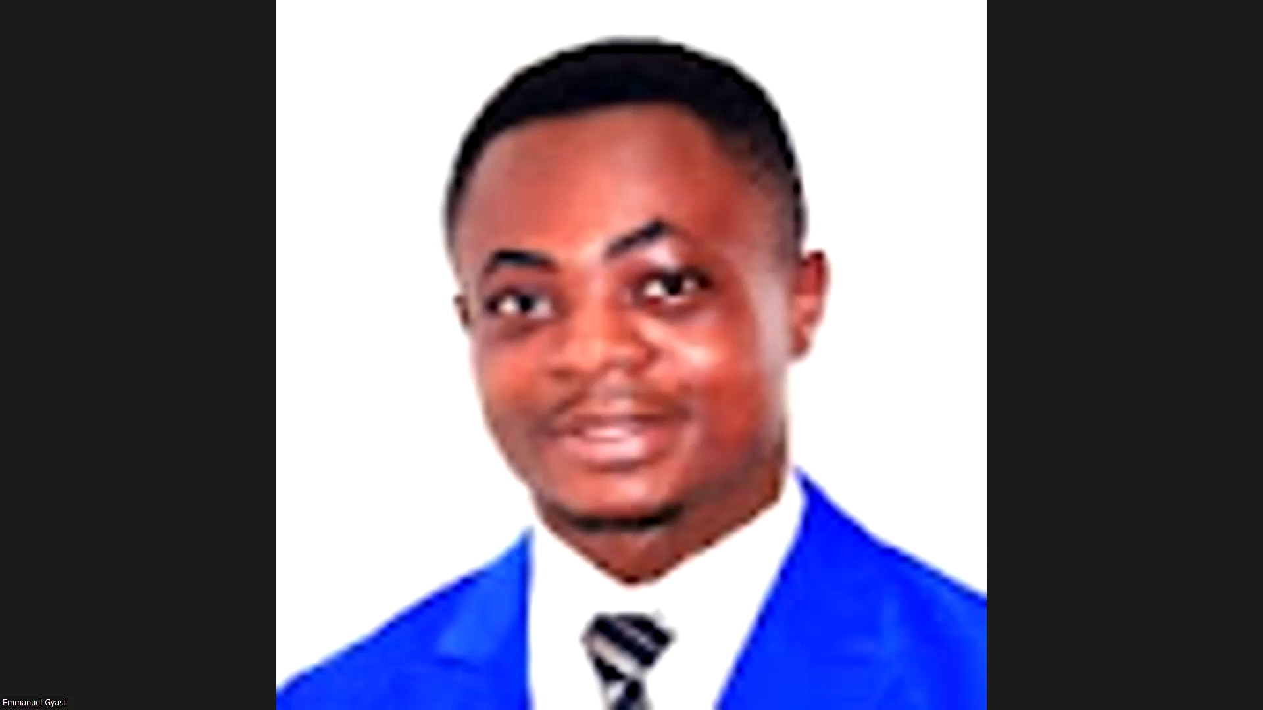